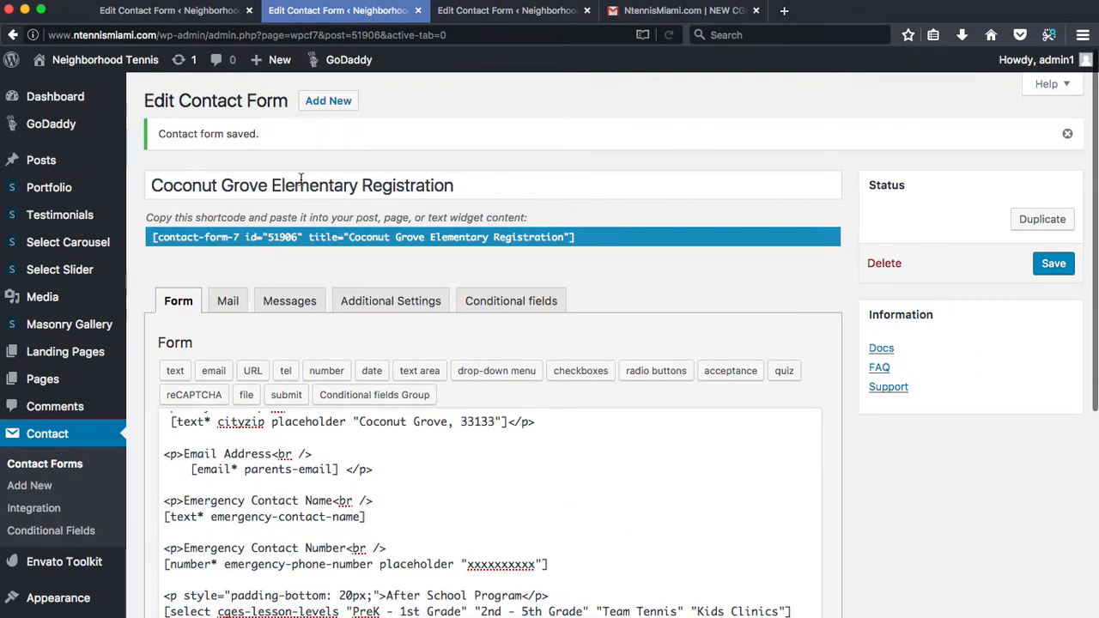
# - Examine the After School Program drop-down and its lesson level options in the Coconut Grove Elementary Registration form template
pyautogui.scroll(-5, 915, 575)
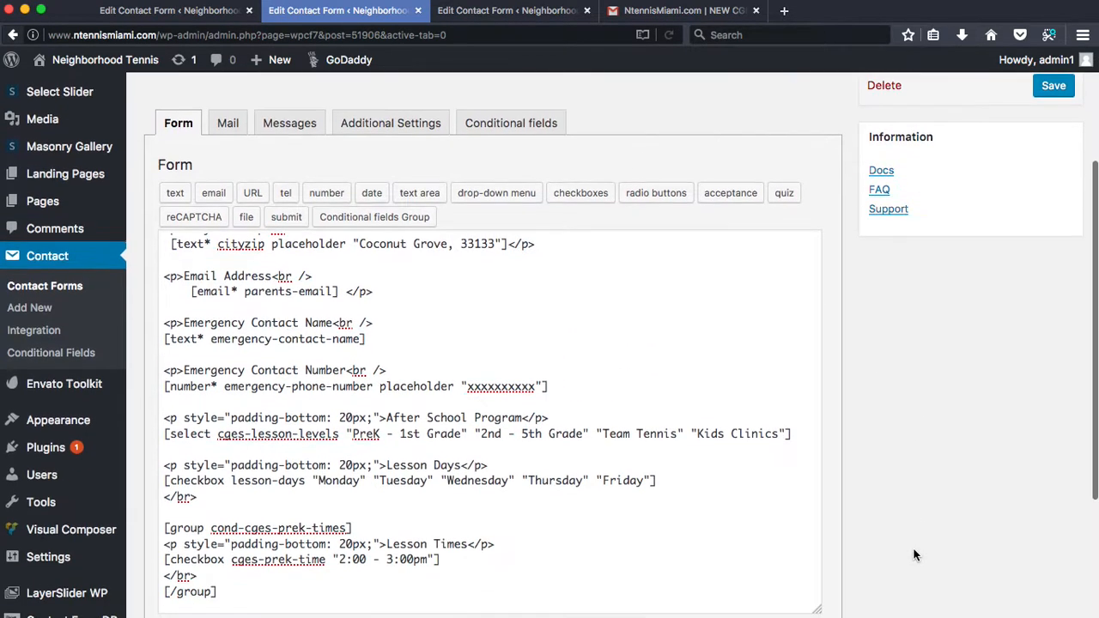
pyautogui.scroll(-5, 866, 416)
pyautogui.scroll(4, 866, 416)
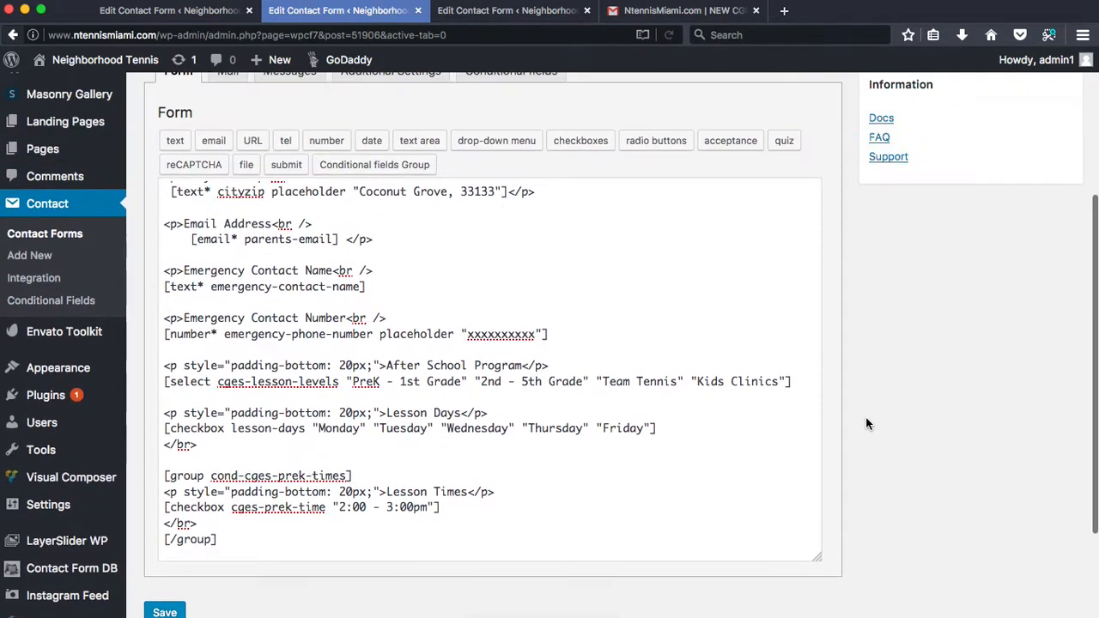
pyautogui.click(540, 427)
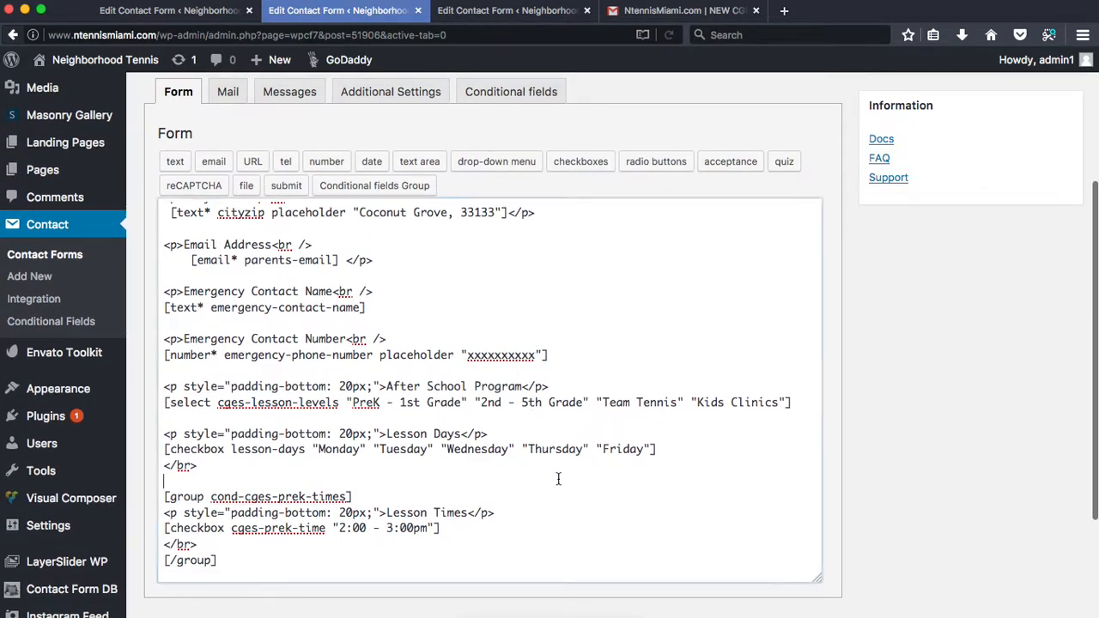
pyautogui.scroll(-3, 485, 447)
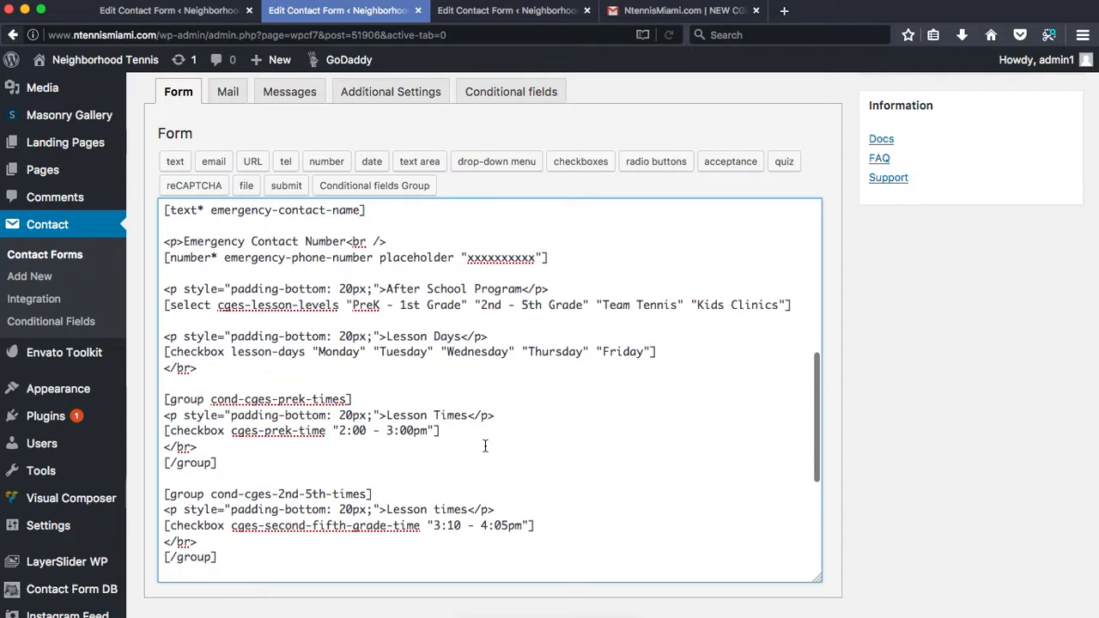
pyautogui.scroll(1, 485, 446)
pyautogui.moveTo(164, 329); pyautogui.dragTo(550, 329)
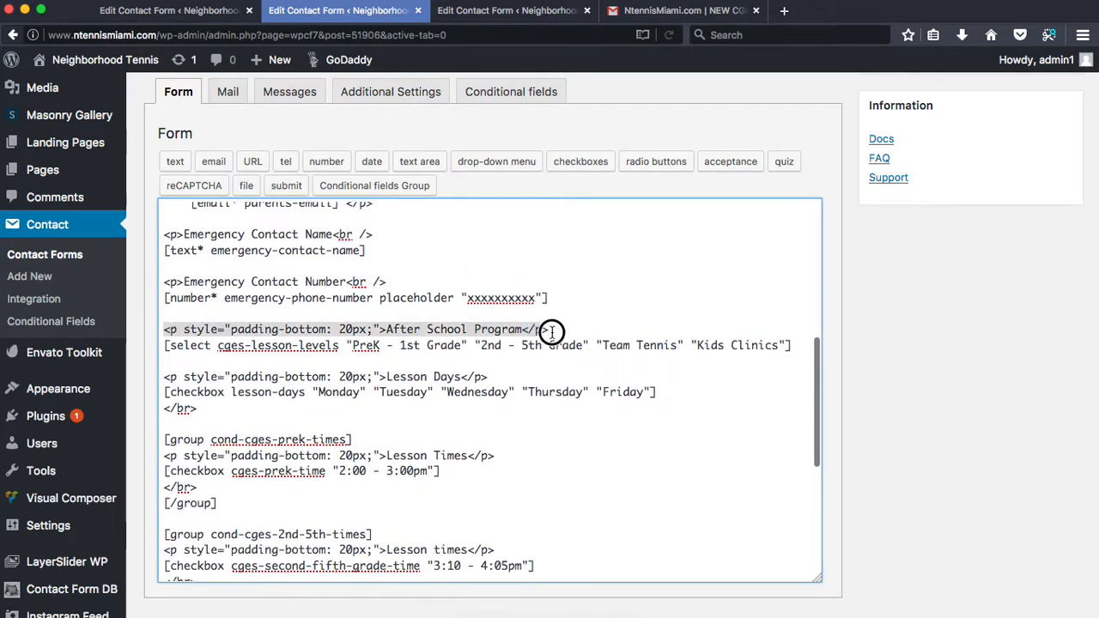
pyautogui.click(572, 334)
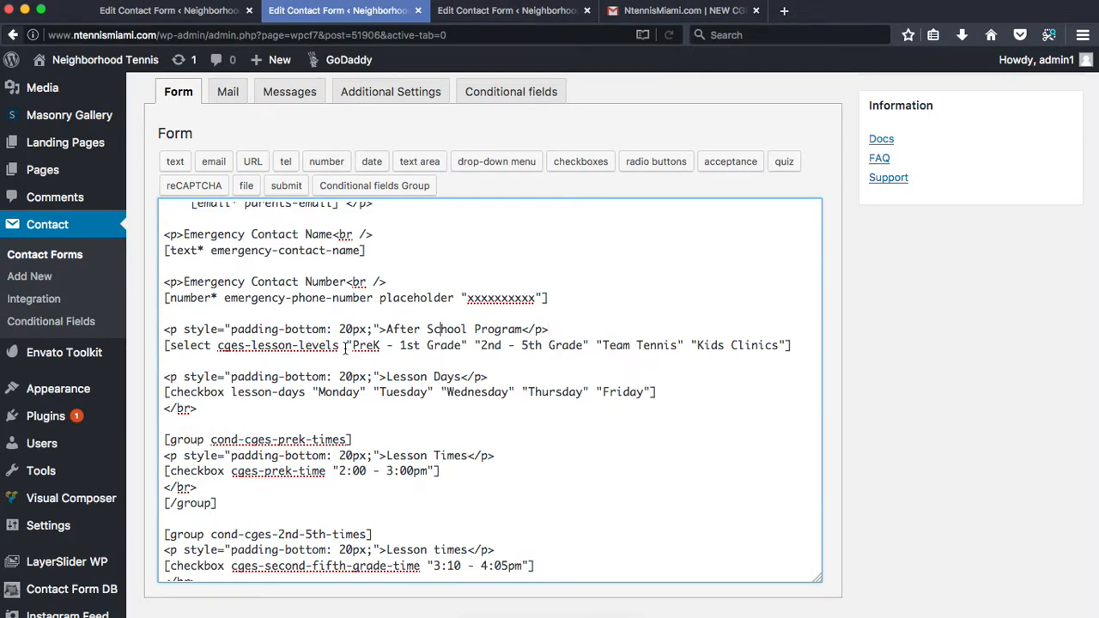
pyautogui.moveTo(349, 345); pyautogui.dragTo(601, 345)
pyautogui.click(482, 344)
pyautogui.click(666, 399)
pyautogui.scroll(-1, 666, 399)
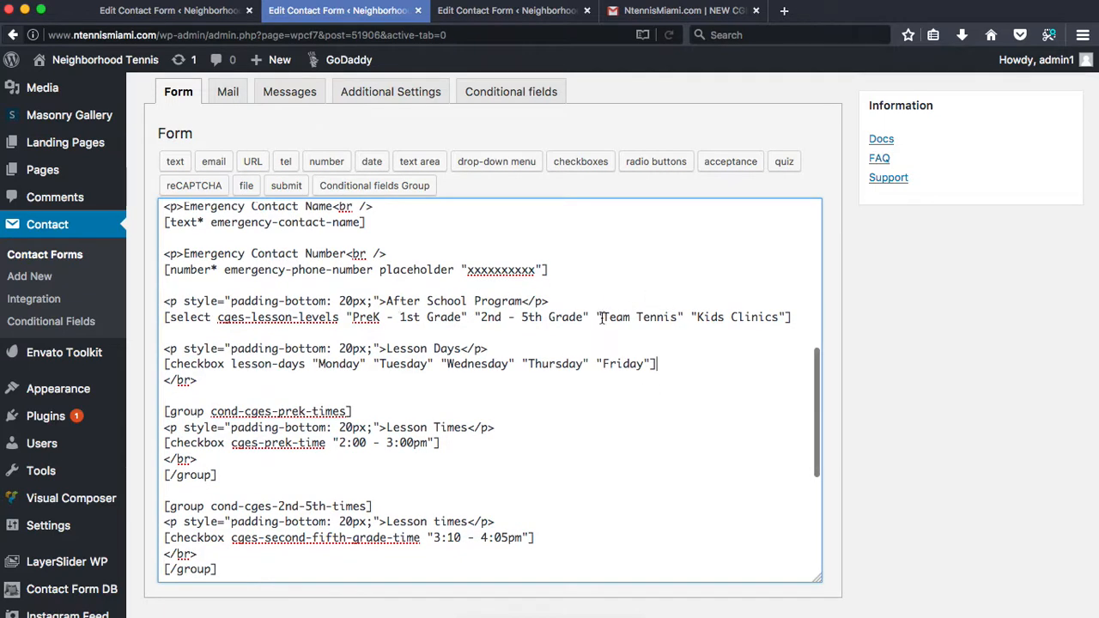
pyautogui.moveTo(603, 317); pyautogui.dragTo(678, 318)
pyautogui.click(678, 318)
pyautogui.moveTo(353, 317); pyautogui.dragTo(550, 329)
pyautogui.click(549, 328)
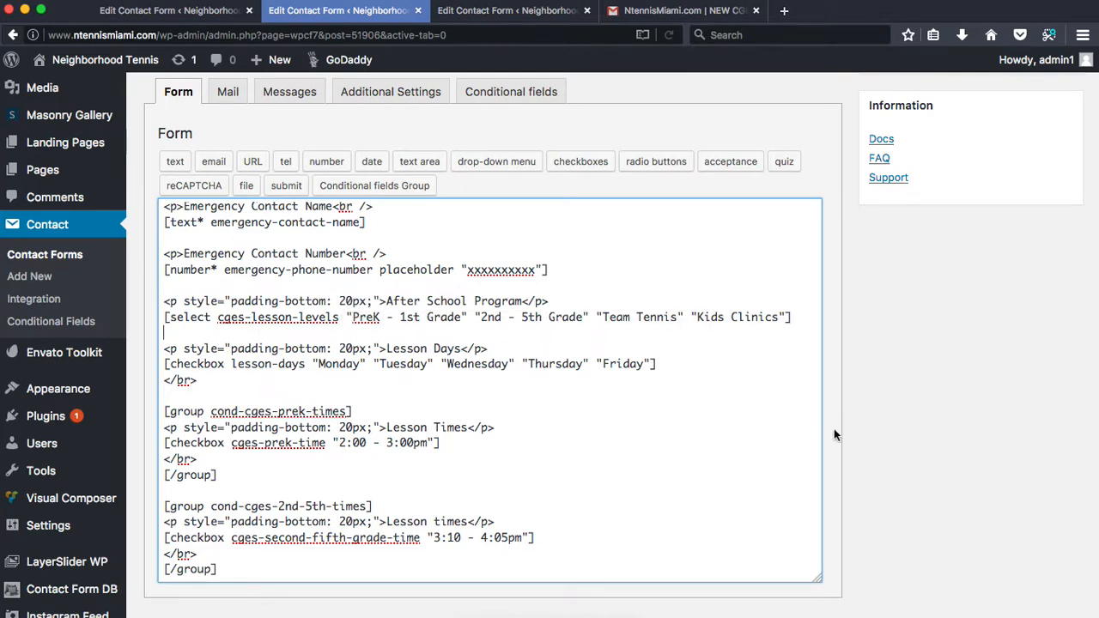
# - Examine the Lesson Days section and its Monday to Friday checkboxes in the form template
pyautogui.rightClick(313, 355)
pyautogui.click(275, 378)
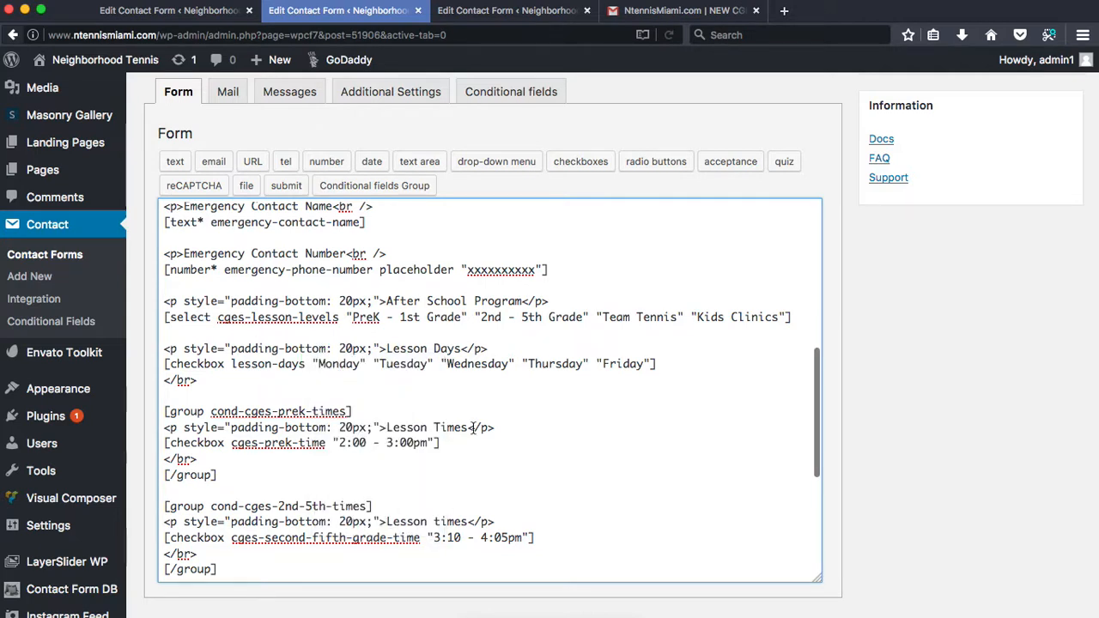
pyautogui.moveTo(318, 364); pyautogui.dragTo(357, 364)
pyautogui.click(359, 364)
pyautogui.moveTo(212, 379); pyautogui.dragTo(159, 350)
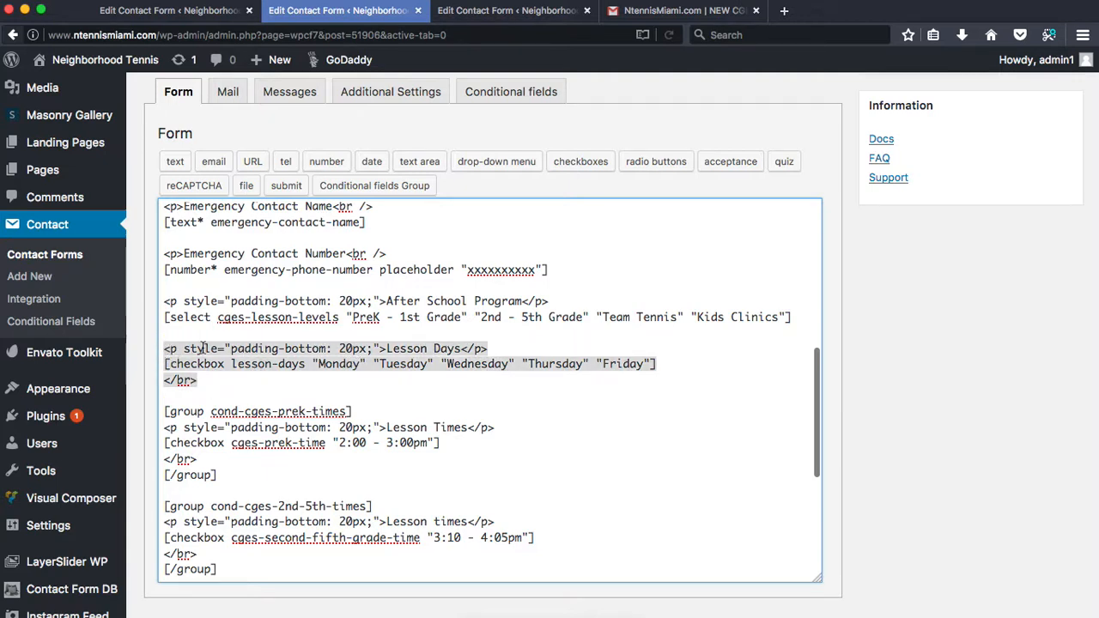
pyautogui.click(409, 343)
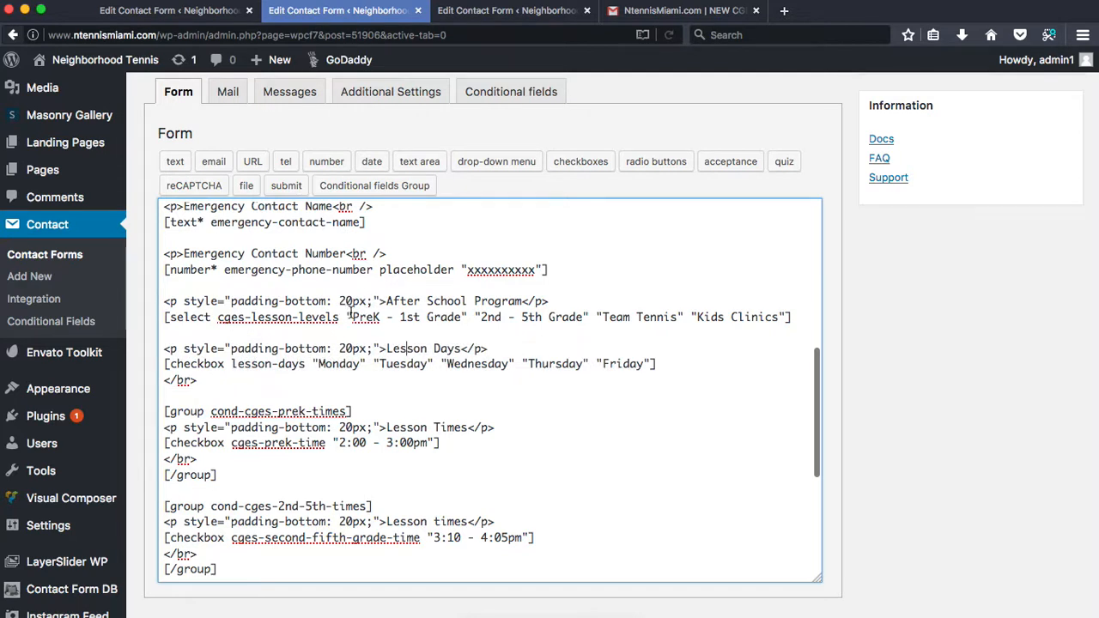
pyautogui.moveTo(351, 317); pyautogui.dragTo(727, 317)
pyautogui.click(765, 328)
pyautogui.moveTo(386, 348); pyautogui.dragTo(444, 349)
pyautogui.click(444, 348)
pyautogui.doubleClick(340, 363)
pyautogui.doubleClick(403, 364)
pyautogui.click(473, 363)
pyautogui.doubleClick(630, 363)
pyautogui.click(571, 452)
pyautogui.scroll(-1, 572, 454)
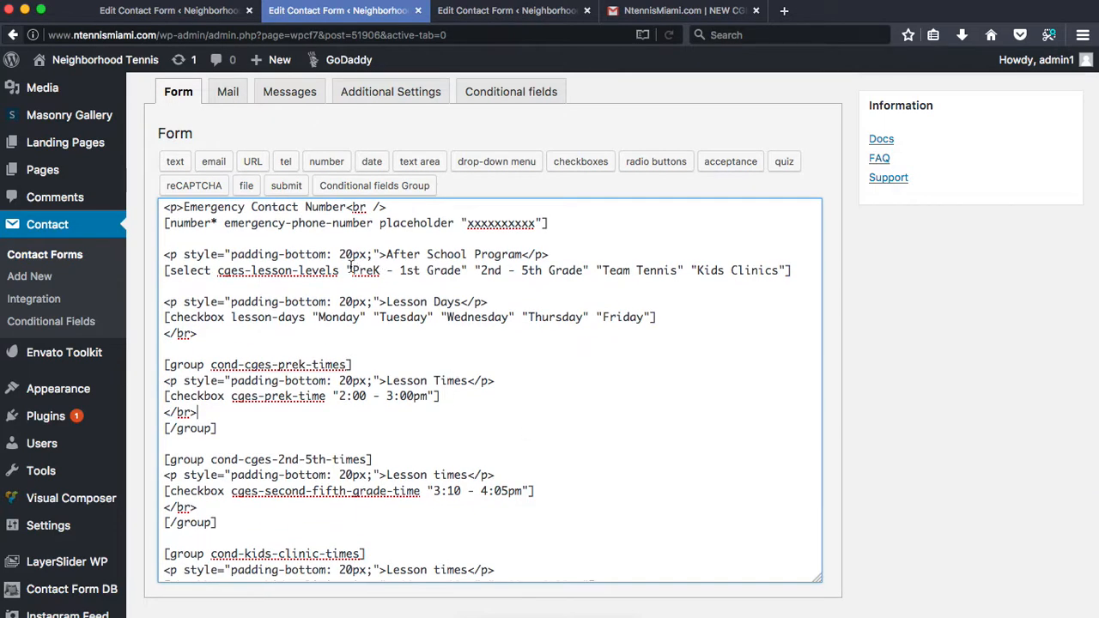
# - Review the PreK - 1st Grade option, the Lesson Days code and the conditional lesson time groups below it
pyautogui.moveTo(351, 268); pyautogui.dragTo(460, 266)
pyautogui.click(460, 267)
pyautogui.click(379, 354)
pyautogui.click(167, 314)
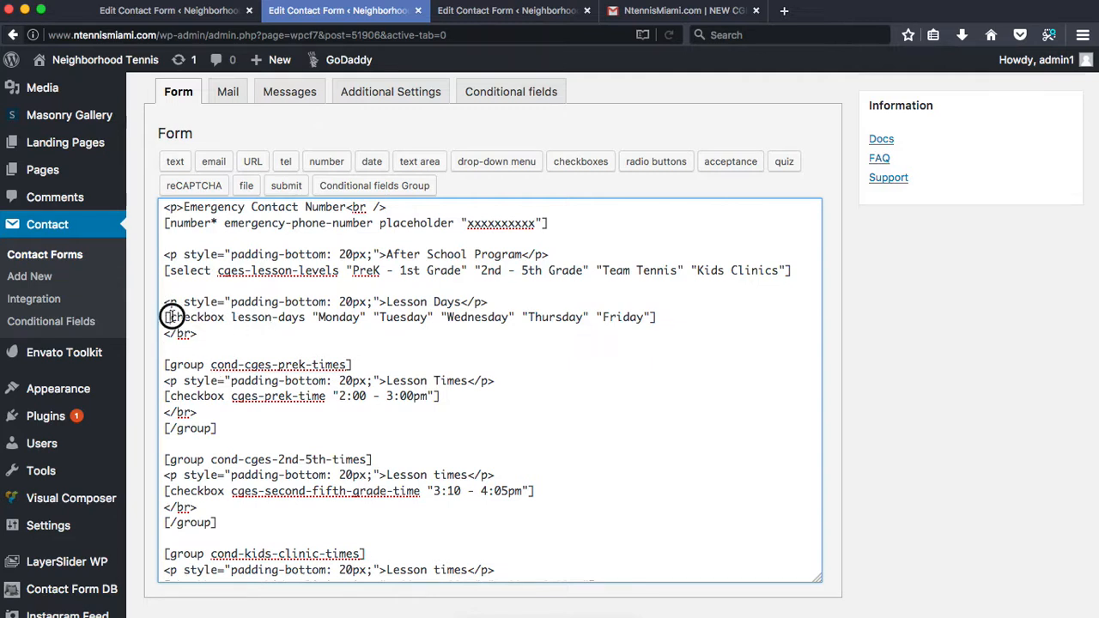
pyautogui.click(653, 317)
pyautogui.click(168, 301)
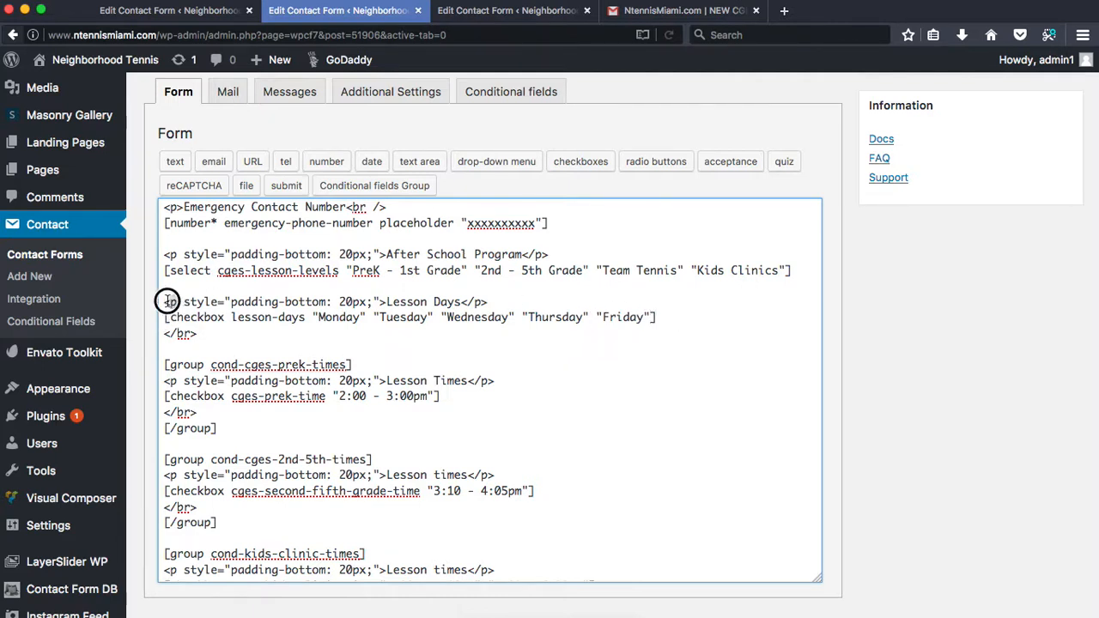
pyautogui.click(462, 295)
pyautogui.rightClick(462, 294)
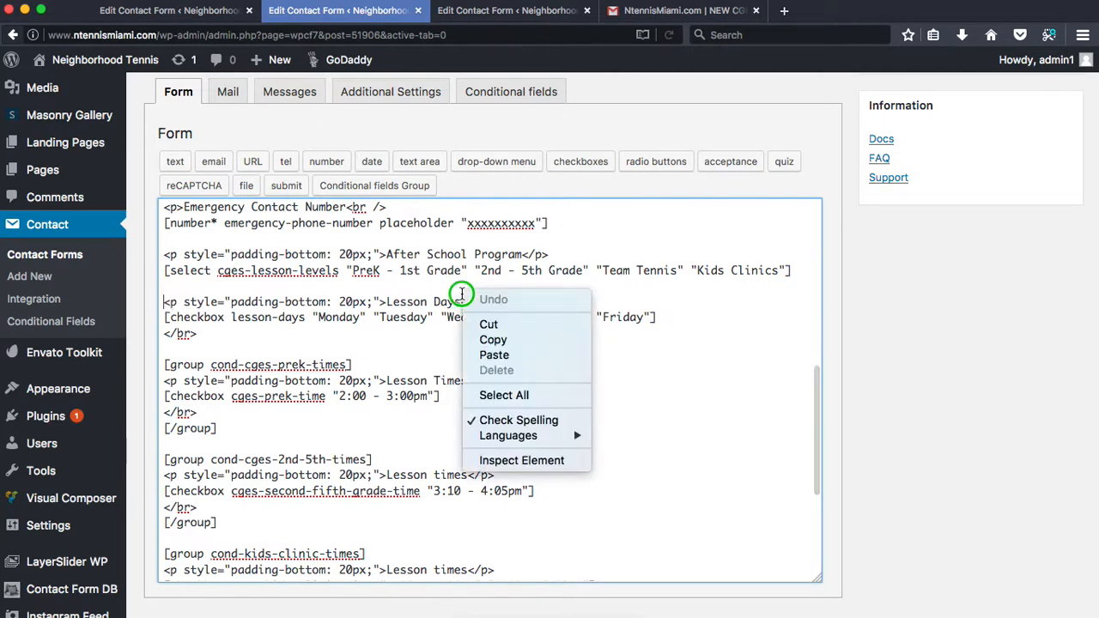
pyautogui.click(392, 318)
pyautogui.scroll(1, 387, 457)
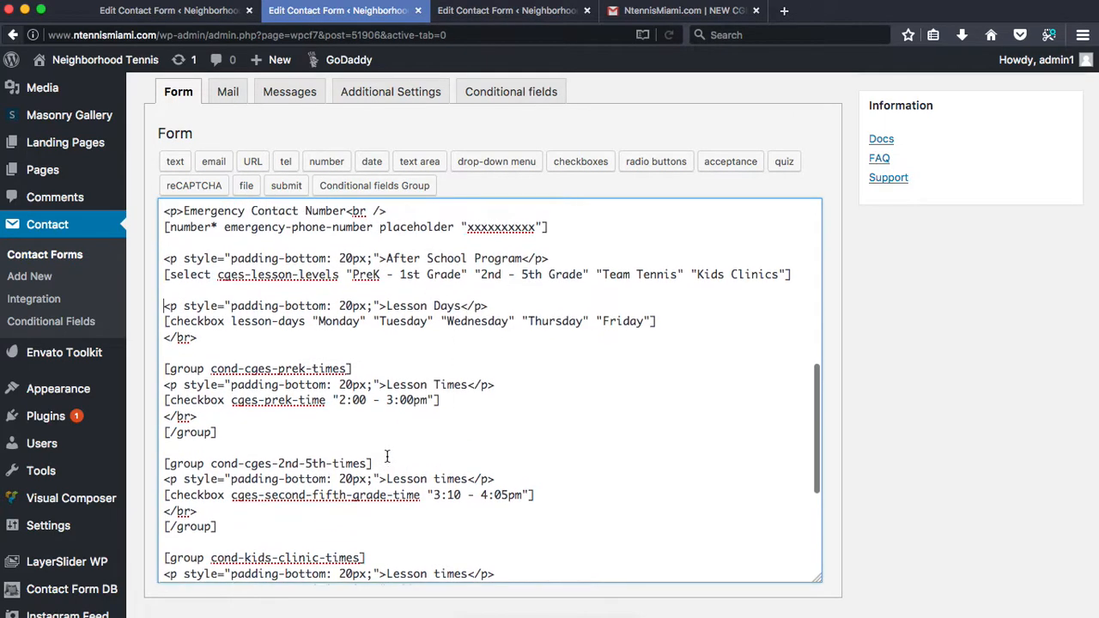
pyautogui.scroll(-2, 387, 457)
pyautogui.click(234, 362)
pyautogui.scroll(1, 234, 363)
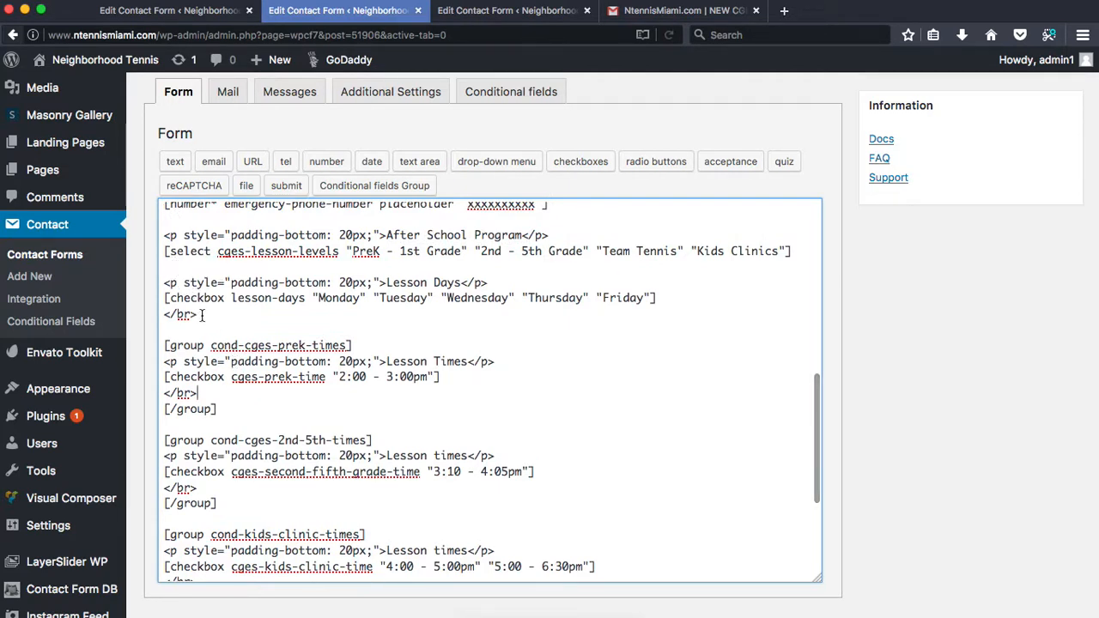
pyautogui.scroll(-1, 214, 377)
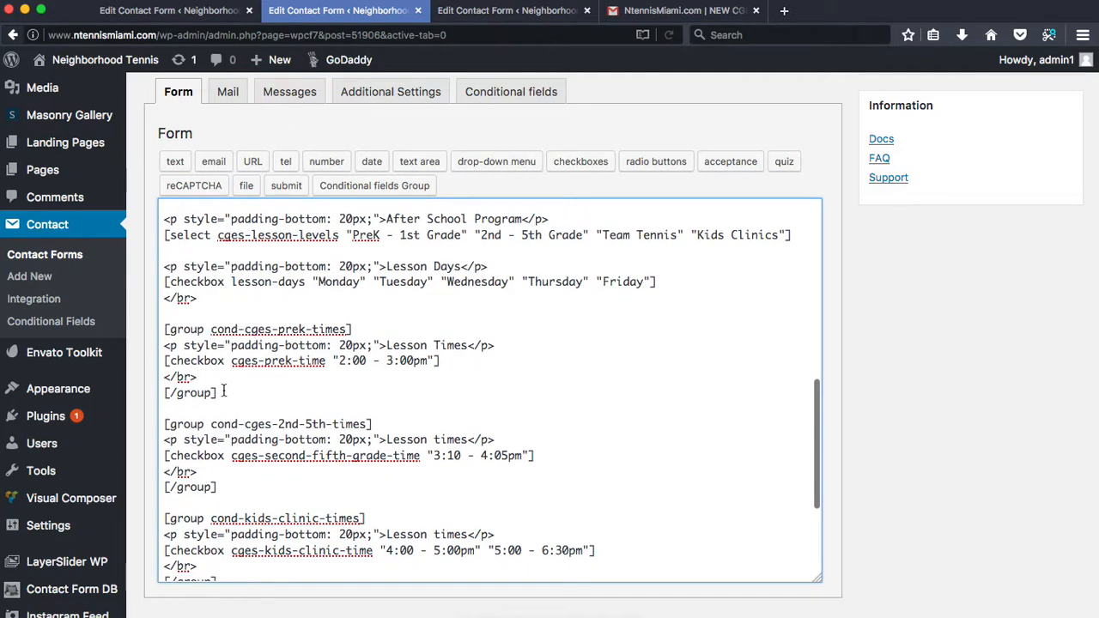
# - Insert a conditional fields group tag named example on the blank line below the Lesson Days checkboxes
pyautogui.click(373, 187)
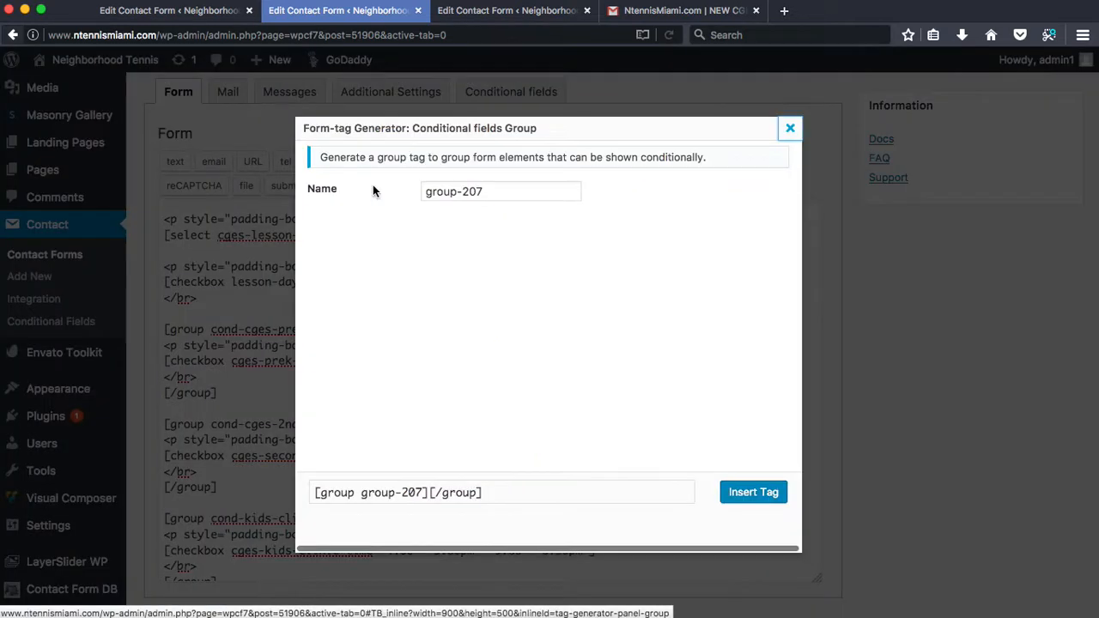
pyautogui.tripleClick(468, 195)
pyautogui.click(535, 201)
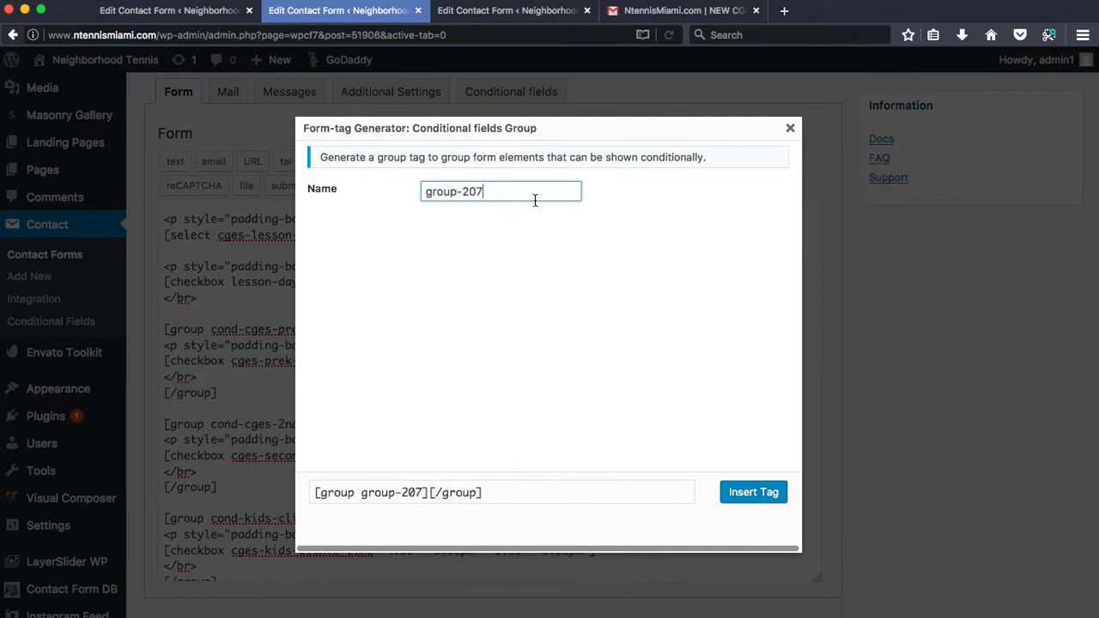
pyautogui.tripleClick(479, 191)
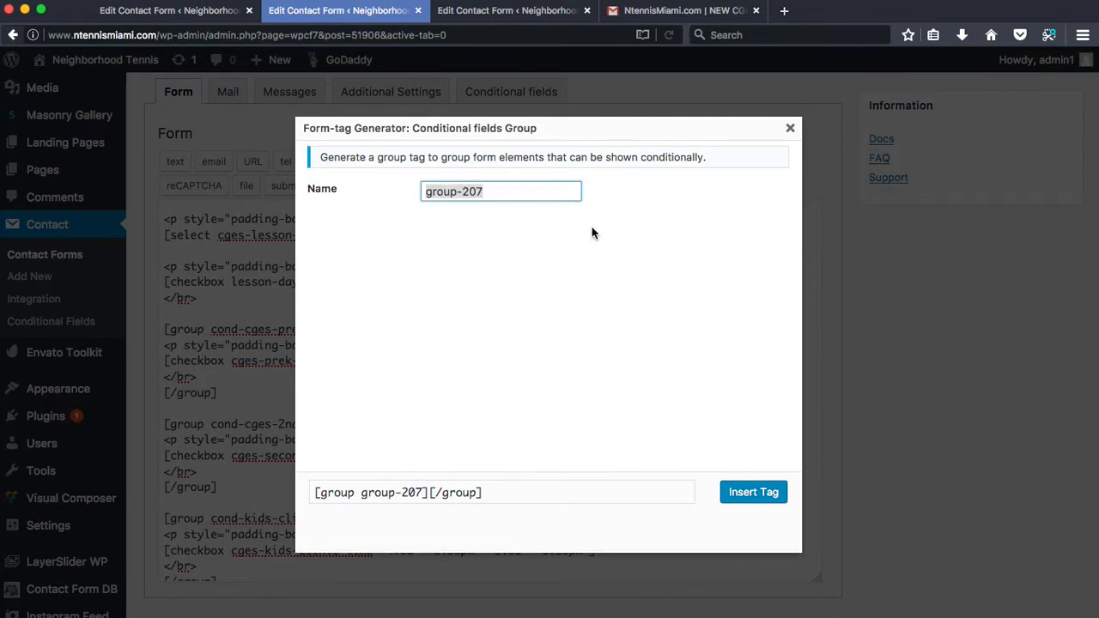
pyautogui.write('example')
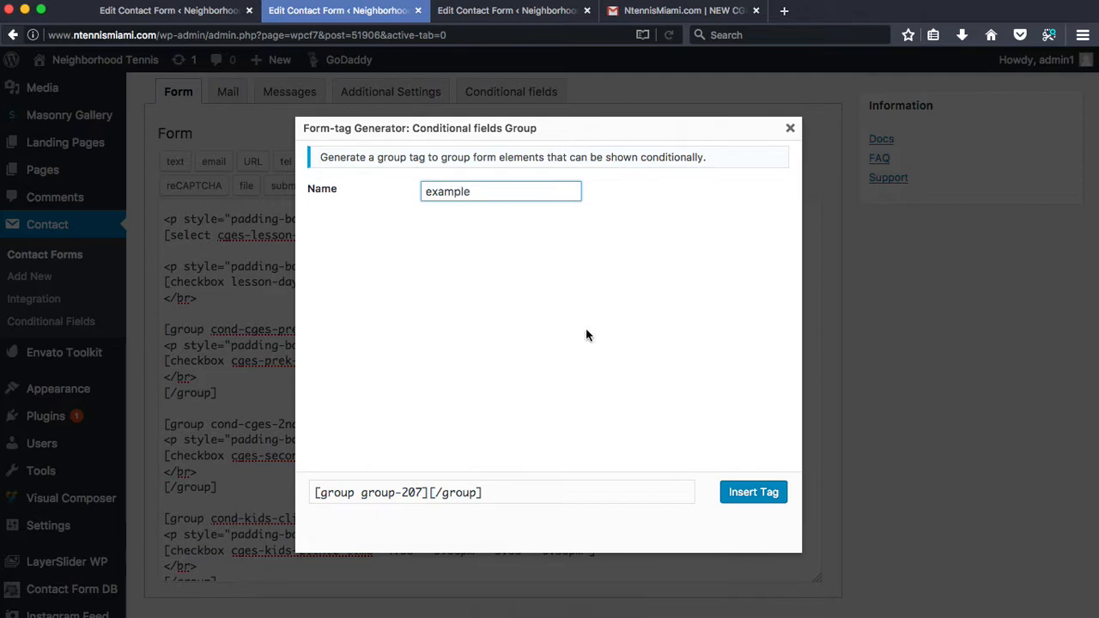
pyautogui.click(543, 365)
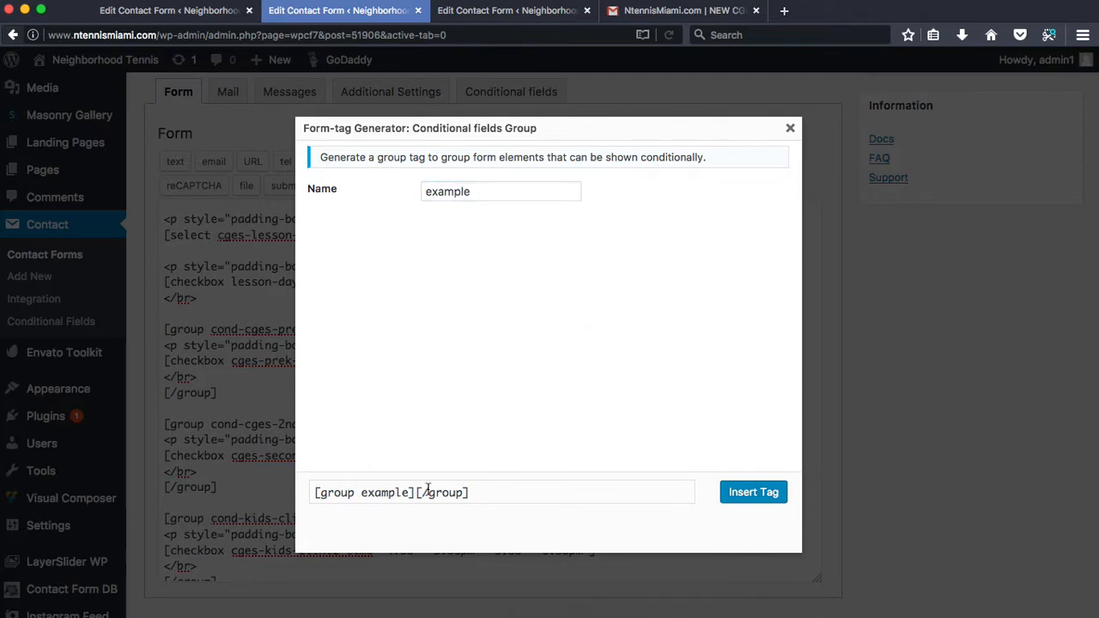
pyautogui.click(753, 492)
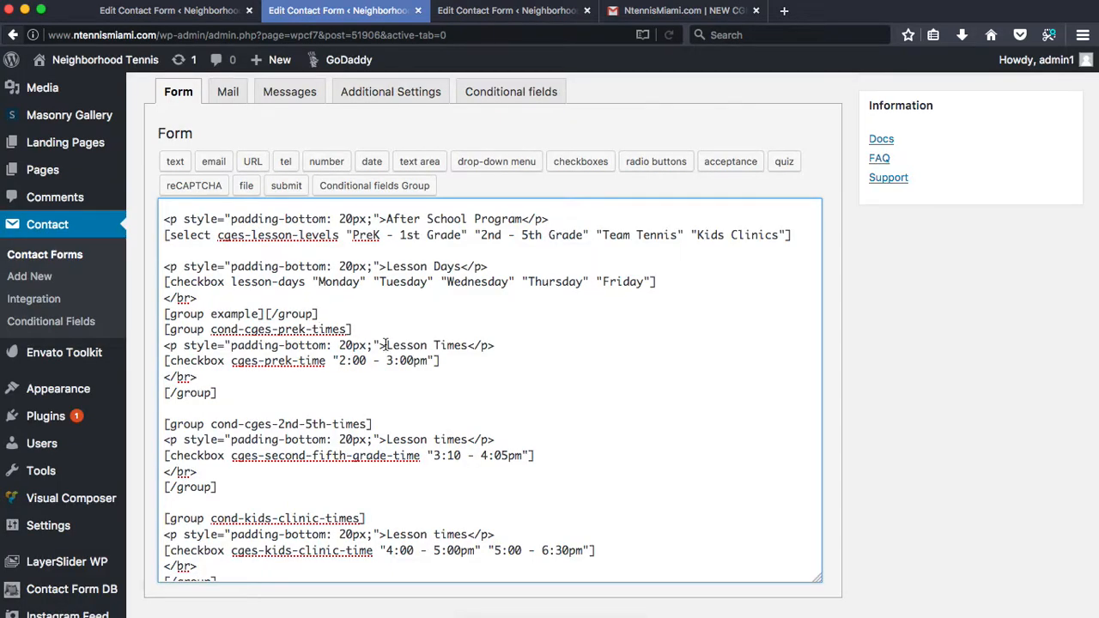
# - Delete the example group's opening and closing tags from the form template
pyautogui.moveTo(334, 313); pyautogui.dragTo(165, 313)
pyautogui.press('BackSpace')
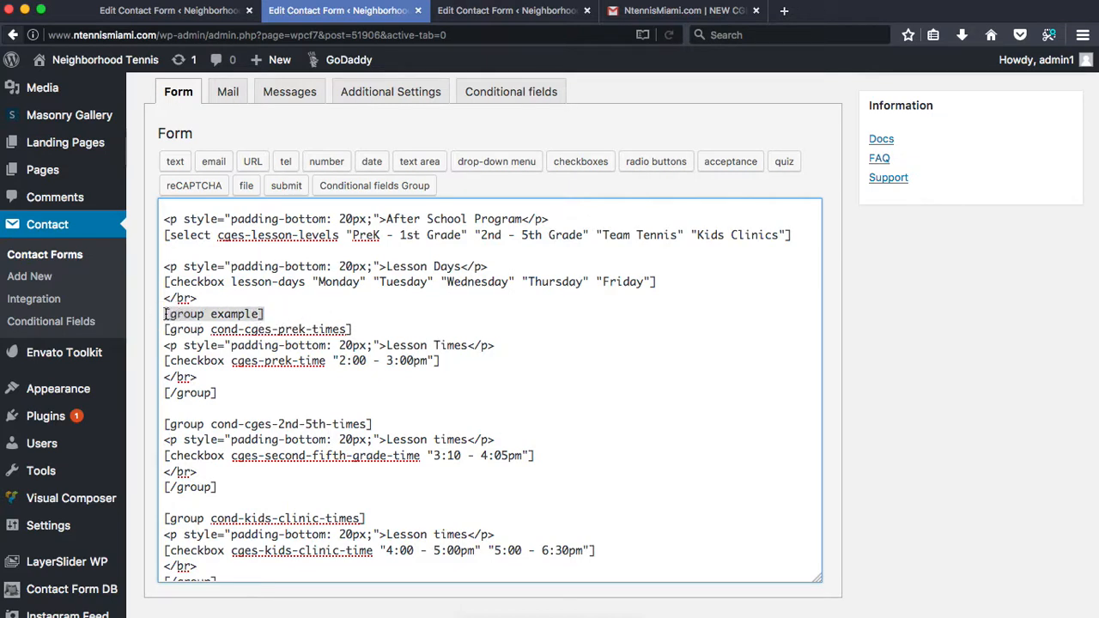
pyautogui.press('BackSpace')
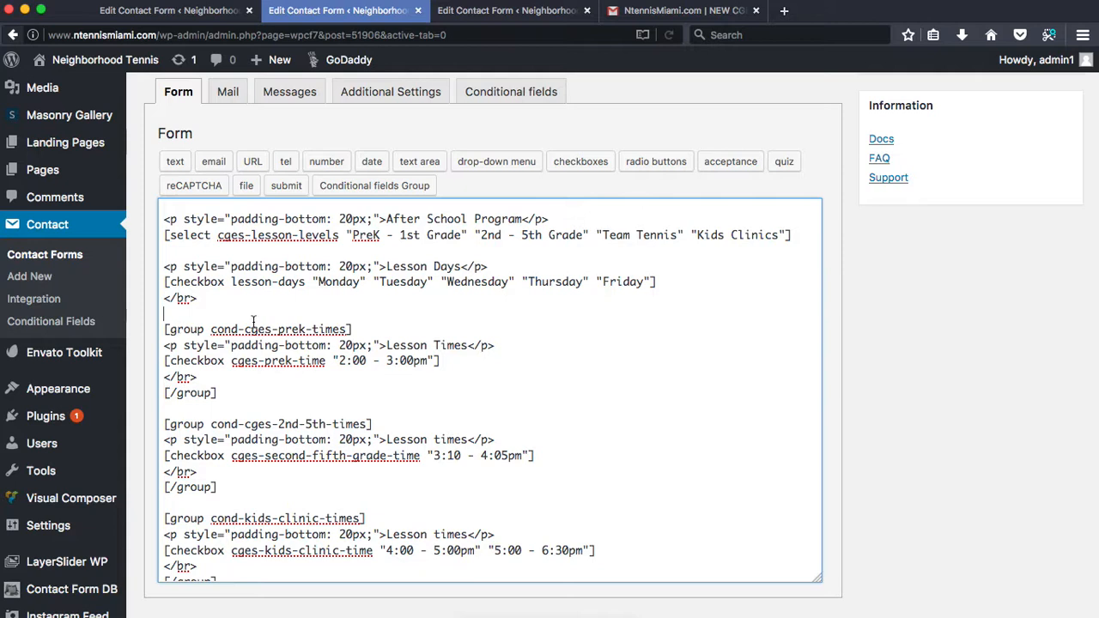
# - Examine the cond prefix in the cond-cges-prek-times group name, and review the mail-tags and message body of the mail template
pyautogui.doubleClick(214, 329)
pyautogui.click(248, 327)
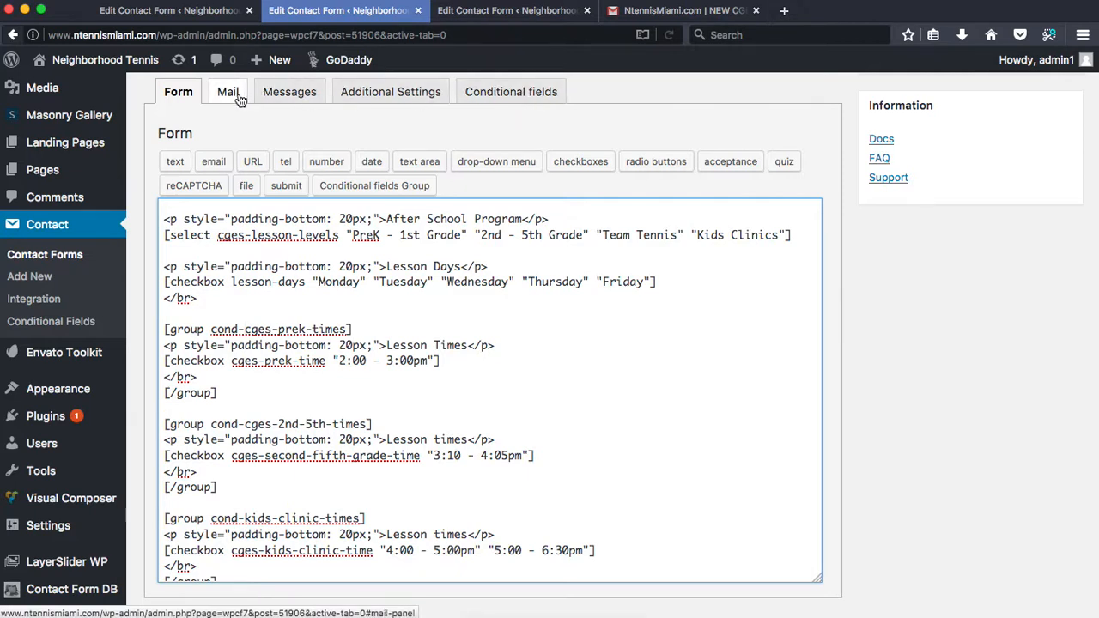
pyautogui.doubleClick(230, 329)
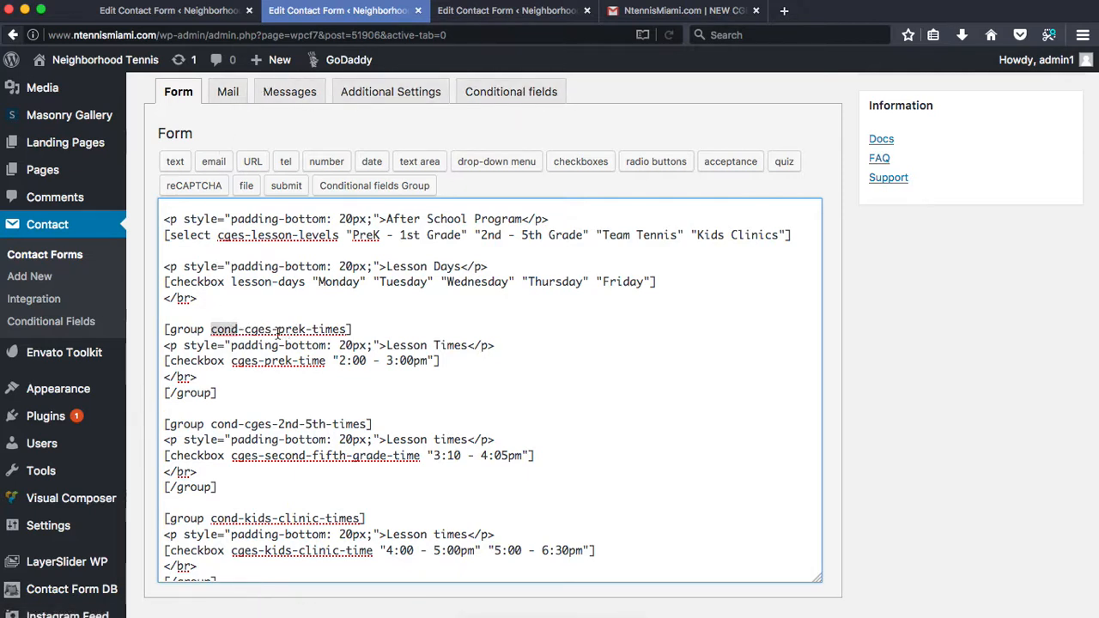
pyautogui.moveTo(279, 331); pyautogui.dragTo(340, 329)
pyautogui.click(339, 329)
pyautogui.doubleClick(222, 329)
pyautogui.click(227, 91)
pyautogui.scroll(-3, 372, 529)
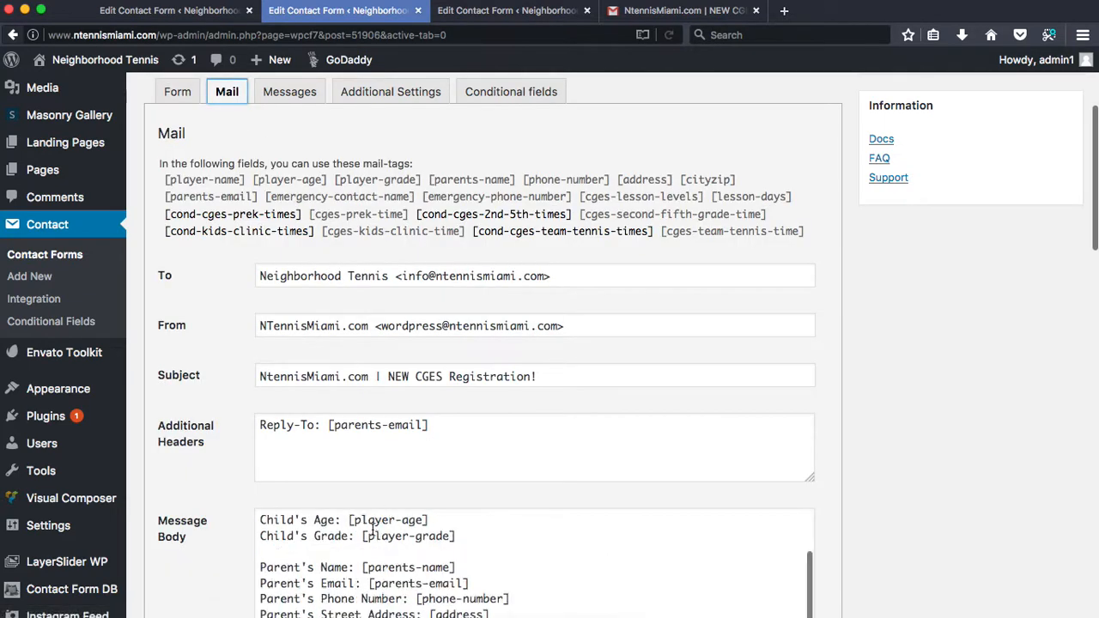
pyautogui.scroll(3, 372, 529)
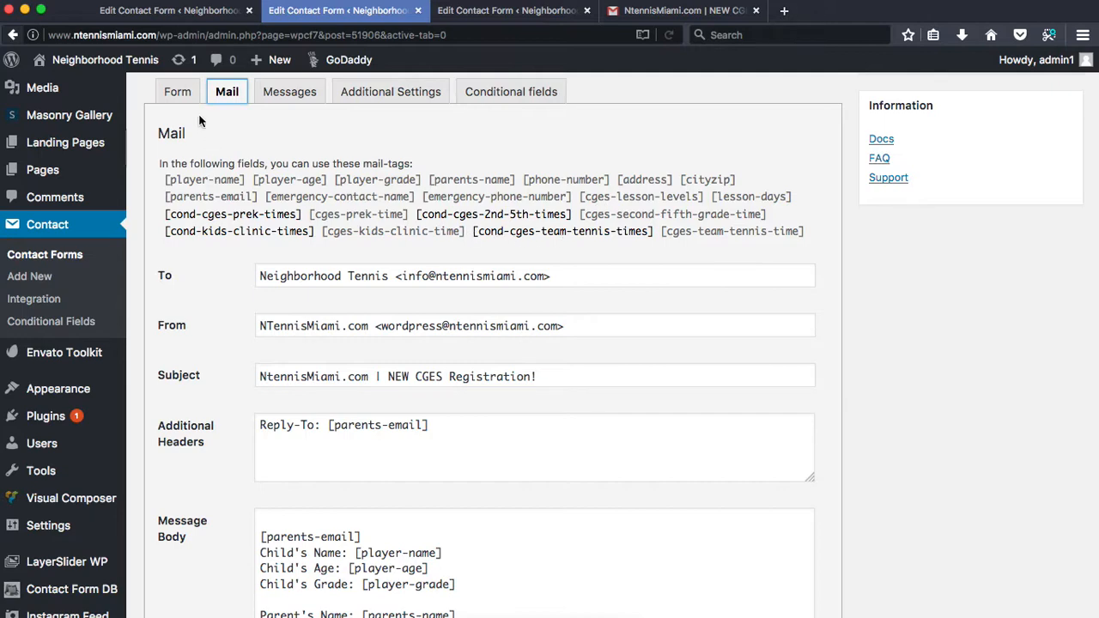
# - Return to the form template and compare the cond-cges-prek-times group name with the PreK - 1st Grade drop-down option
pyautogui.click(177, 91)
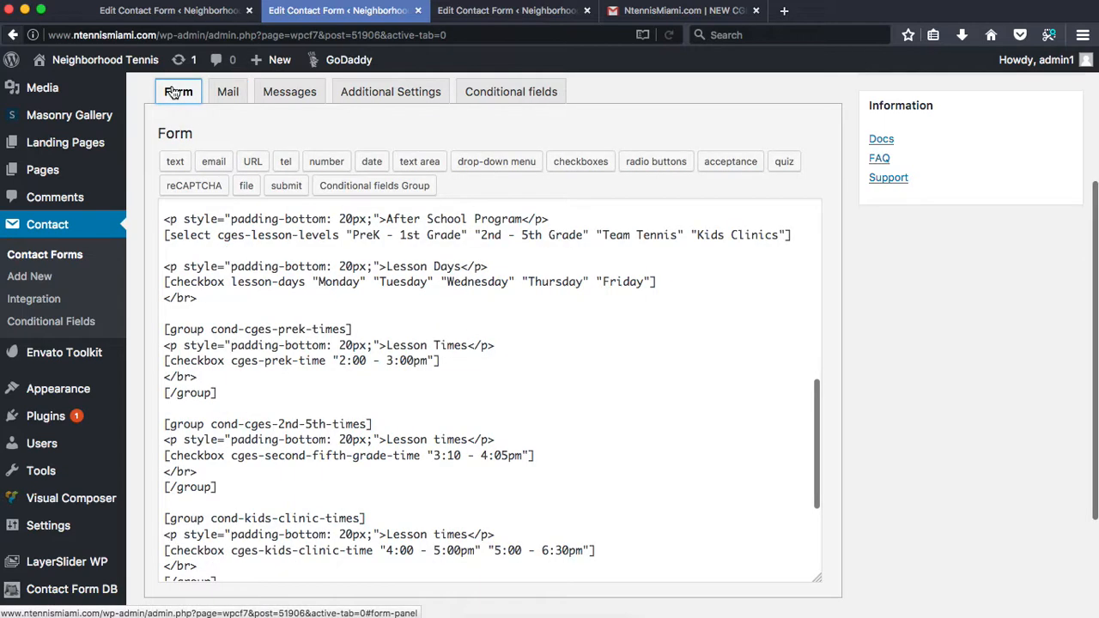
pyautogui.click(230, 371)
pyautogui.scroll(-1, 262, 481)
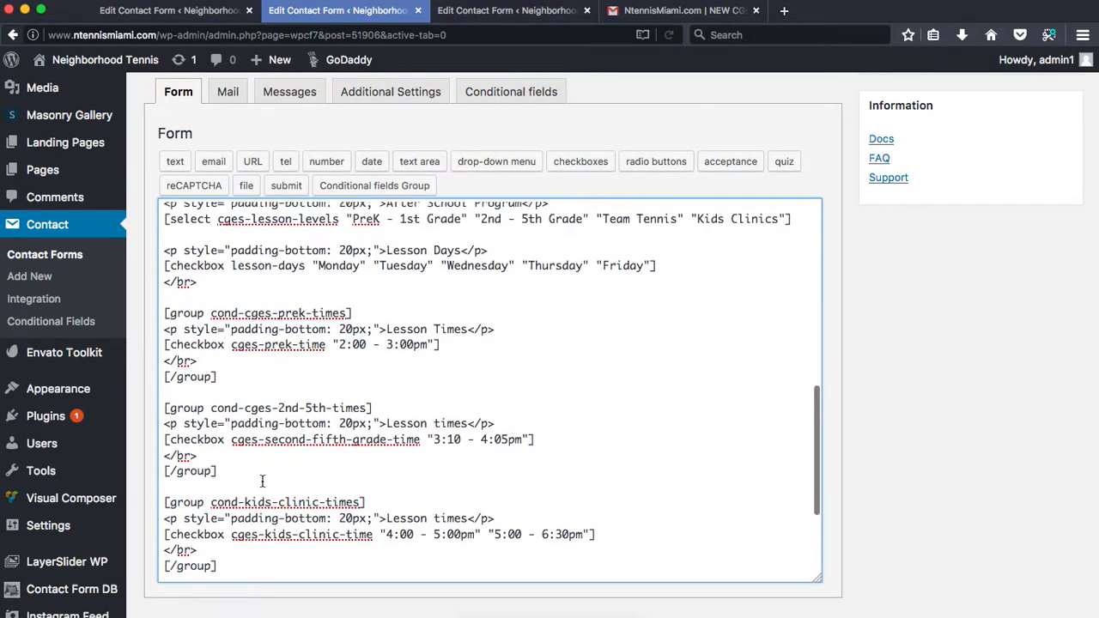
pyautogui.scroll(1, 262, 481)
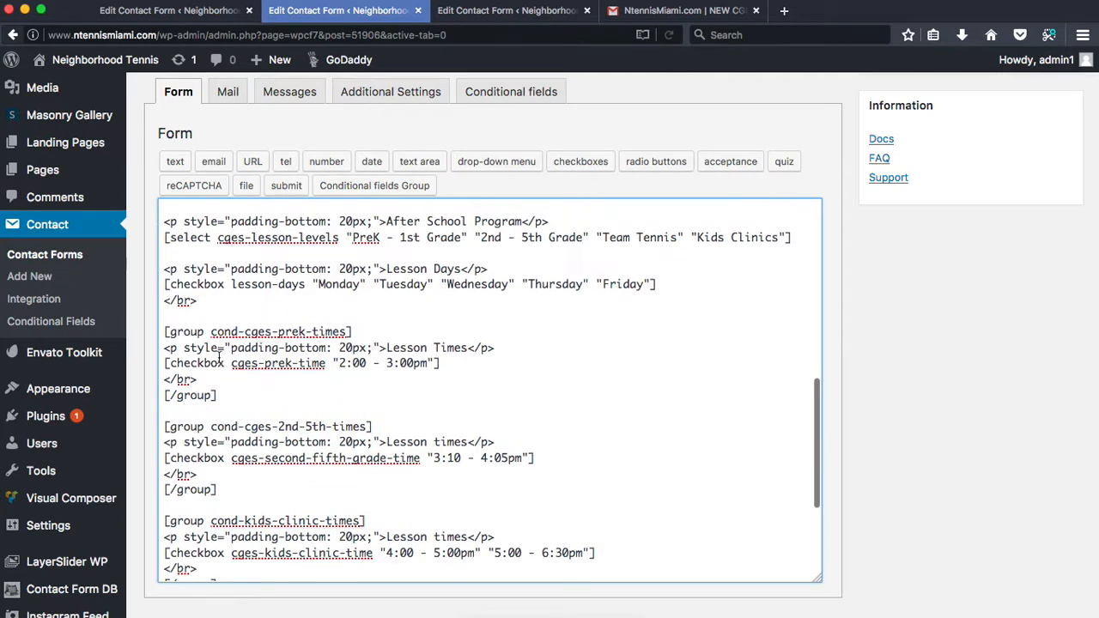
pyautogui.click(273, 332)
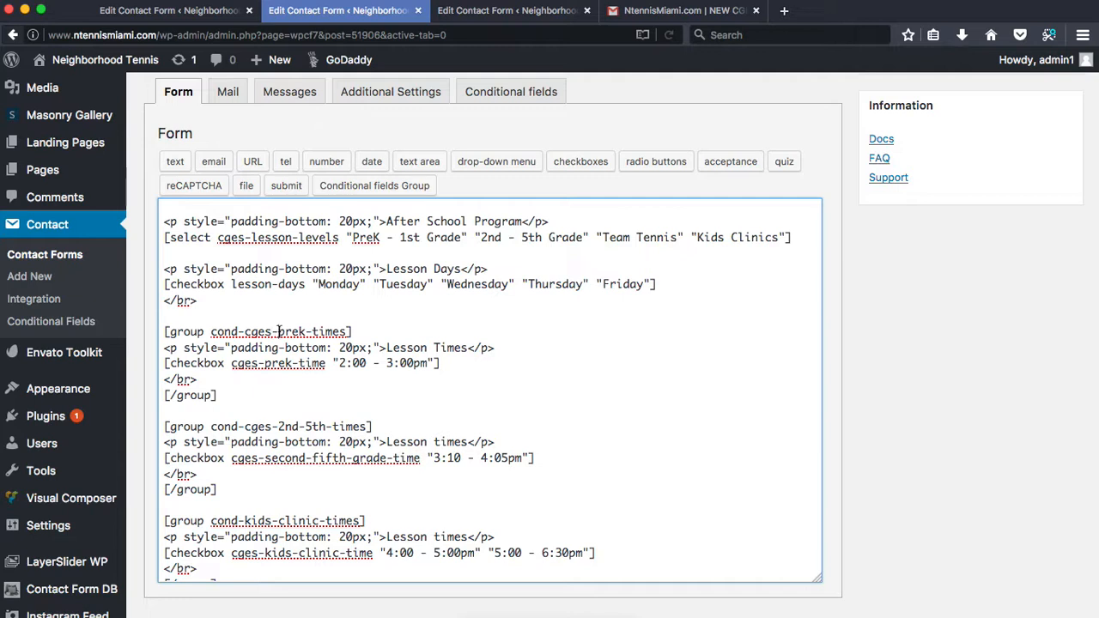
pyautogui.click(299, 332)
pyautogui.moveTo(357, 235); pyautogui.dragTo(459, 238)
pyautogui.click(460, 239)
pyautogui.doubleClick(316, 332)
pyautogui.click(331, 330)
pyautogui.scroll(-1, 373, 410)
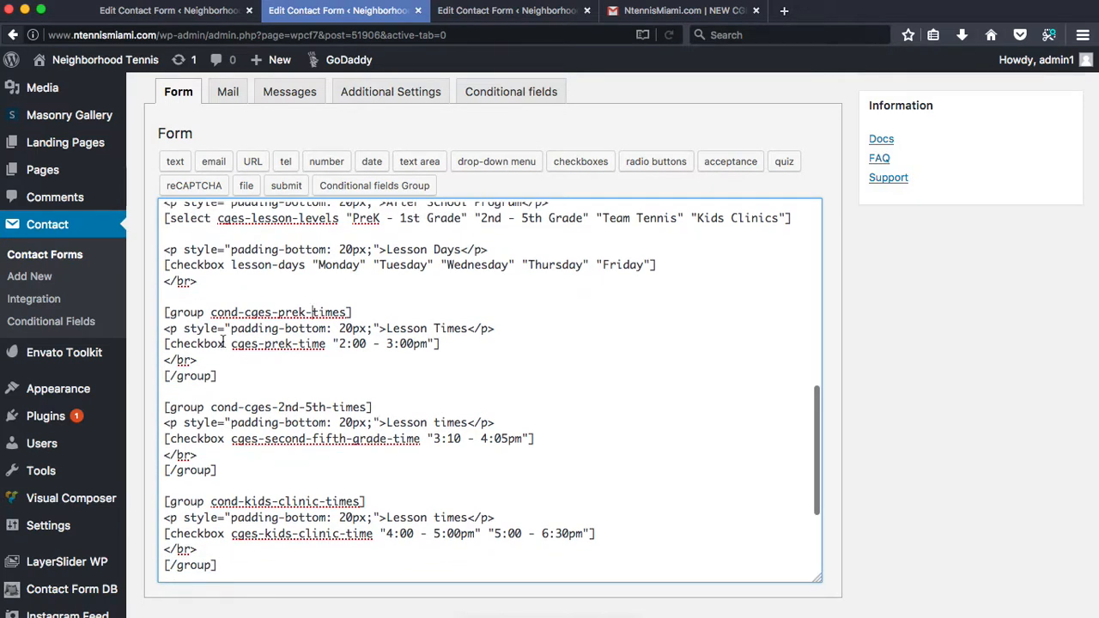
# - Examine how the opening and closing group tags of cond-cges-prek-times enclose the Lesson Times label and checkbox
pyautogui.moveTo(165, 313); pyautogui.dragTo(280, 383)
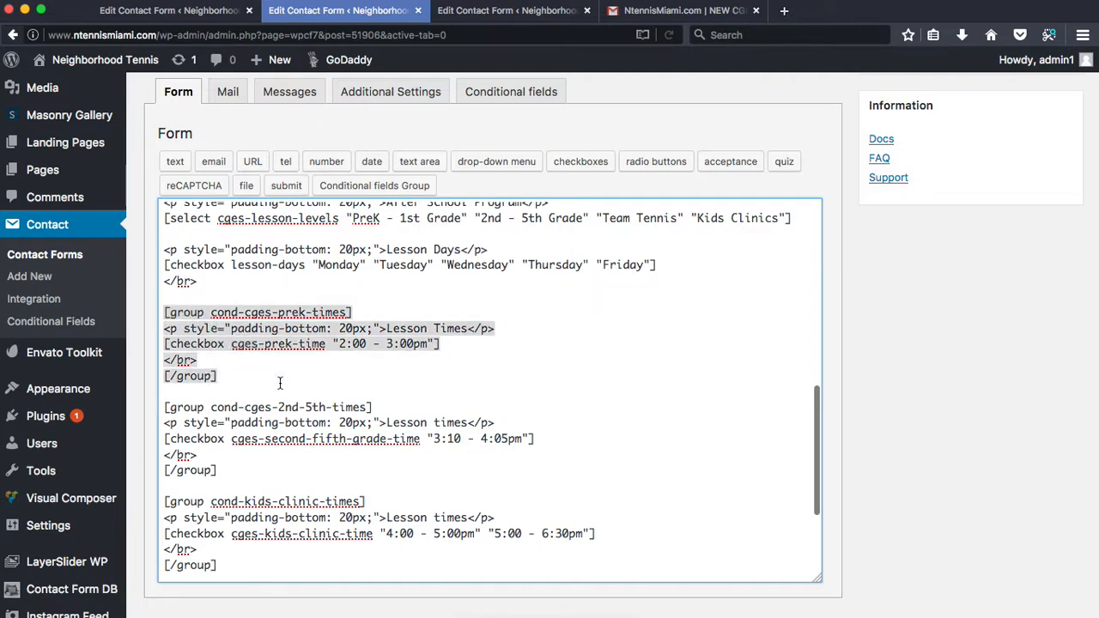
pyautogui.click(280, 383)
pyautogui.moveTo(166, 312); pyautogui.dragTo(363, 311)
pyautogui.click(365, 312)
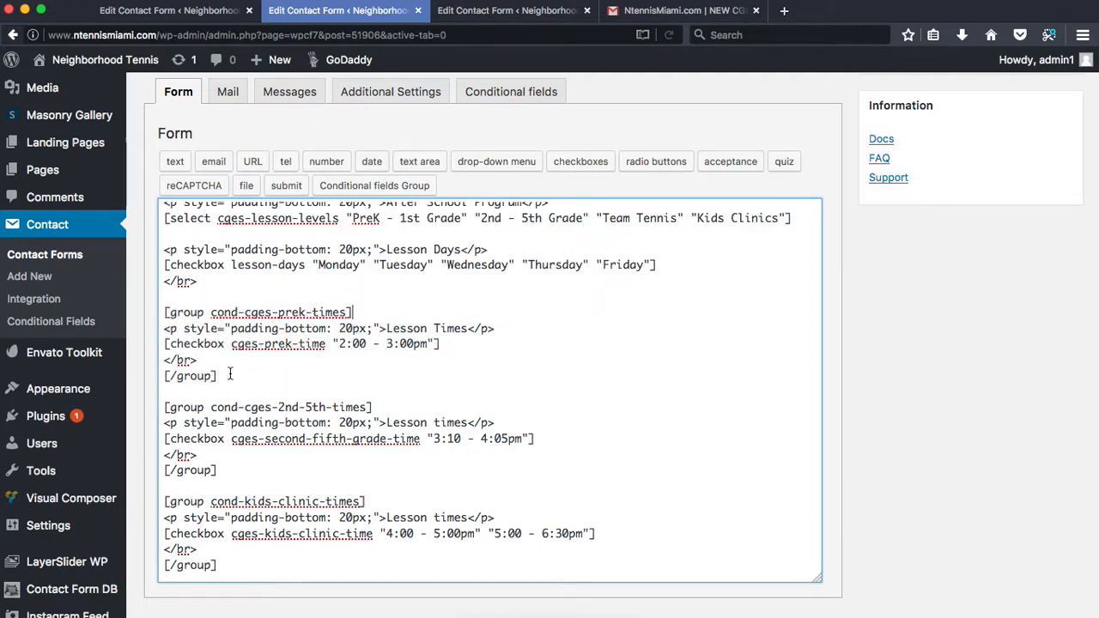
pyautogui.moveTo(230, 375); pyautogui.dragTo(165, 376)
pyautogui.click(284, 369)
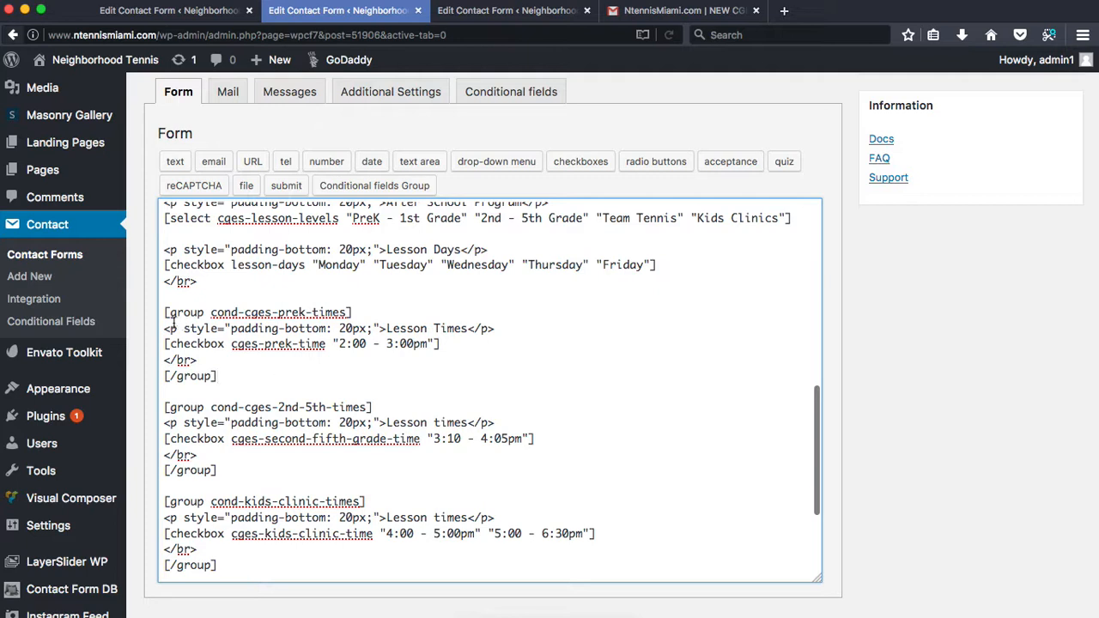
pyautogui.moveTo(163, 327); pyautogui.dragTo(467, 328)
pyautogui.click(464, 344)
pyautogui.click(468, 328)
pyautogui.moveTo(238, 376); pyautogui.dragTo(162, 376)
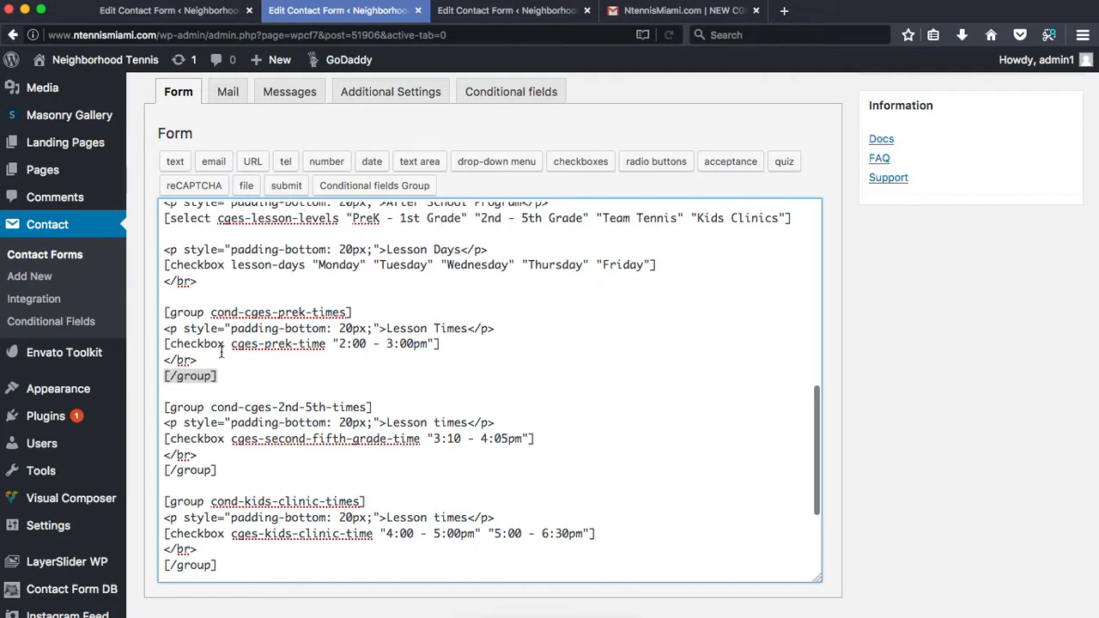
pyautogui.click(222, 351)
pyautogui.moveTo(168, 312); pyautogui.dragTo(375, 314)
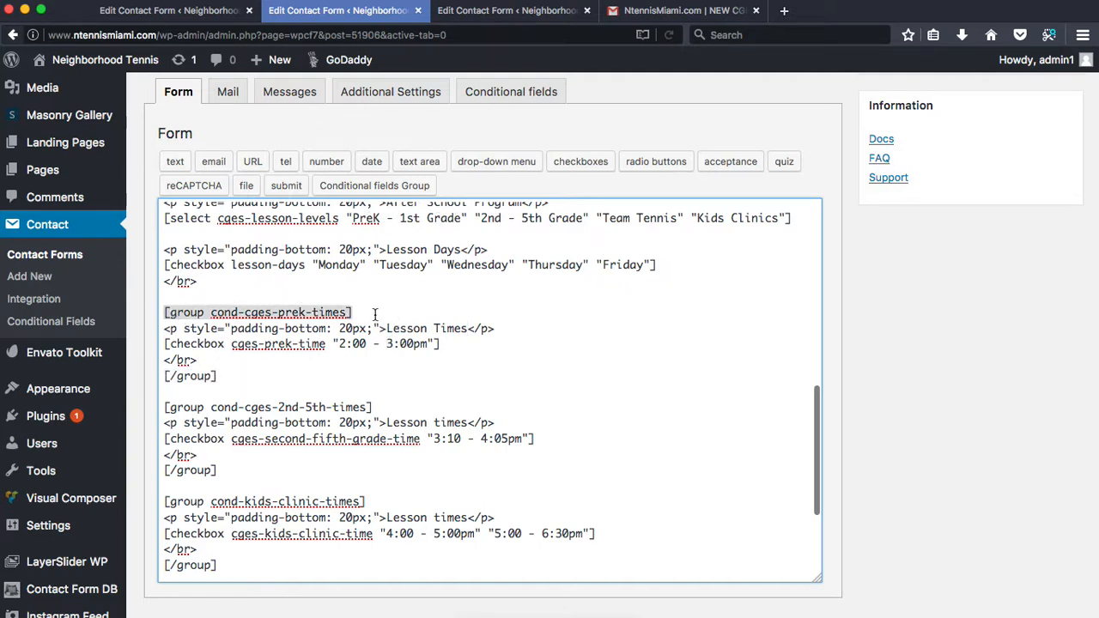
pyautogui.click(376, 314)
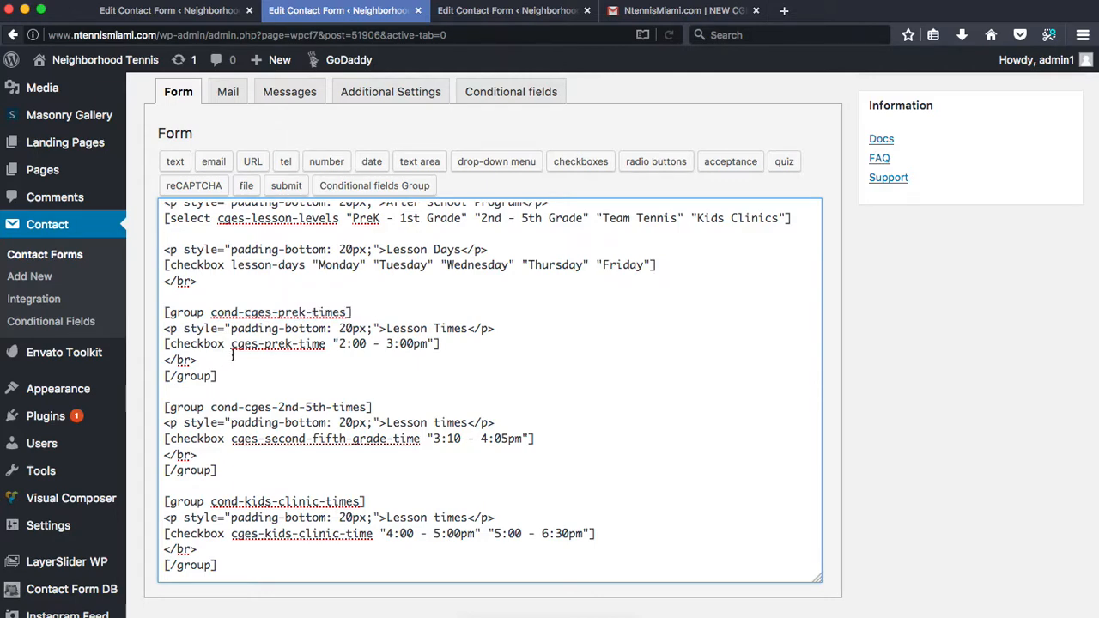
pyautogui.click(240, 353)
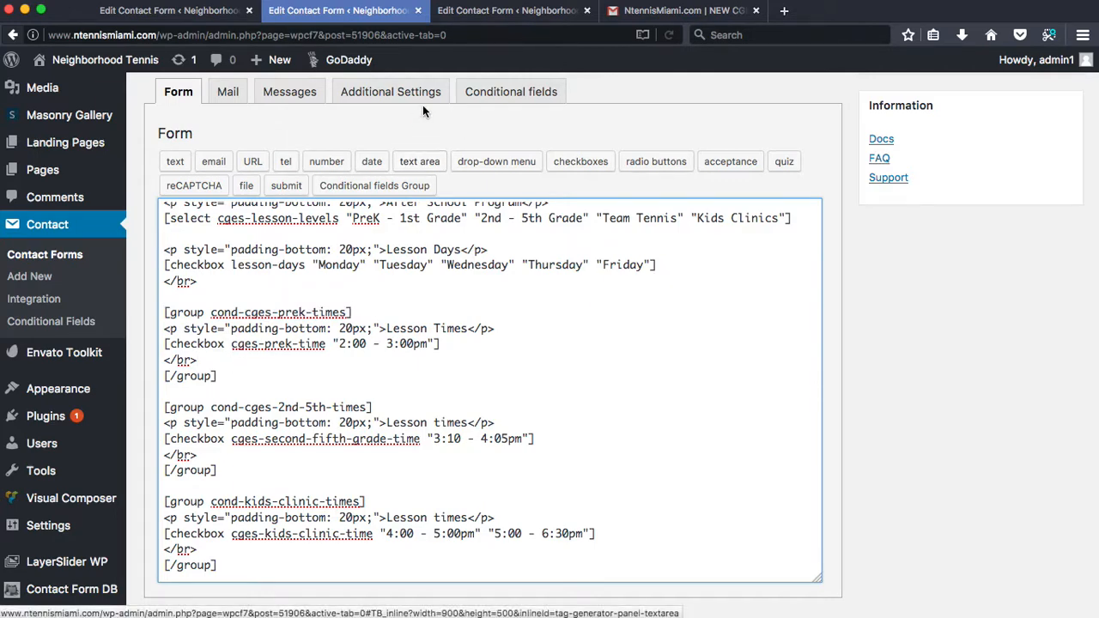
# - Add a new conditional rule that tests the cges-lesson-levels field with the equals operator
pyautogui.click(500, 97)
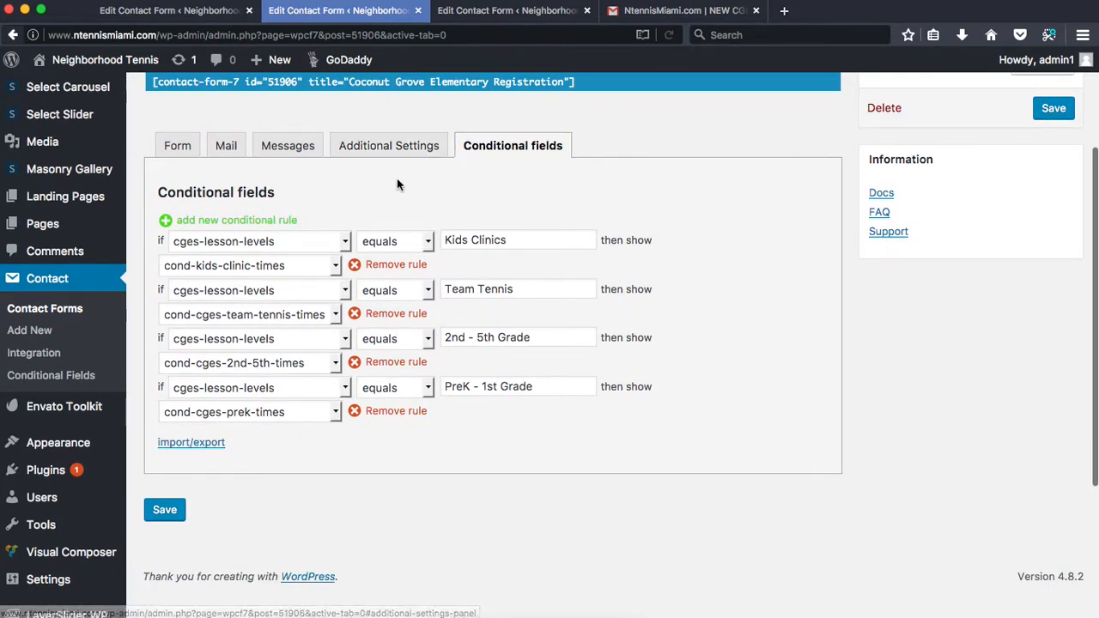
pyautogui.click(247, 220)
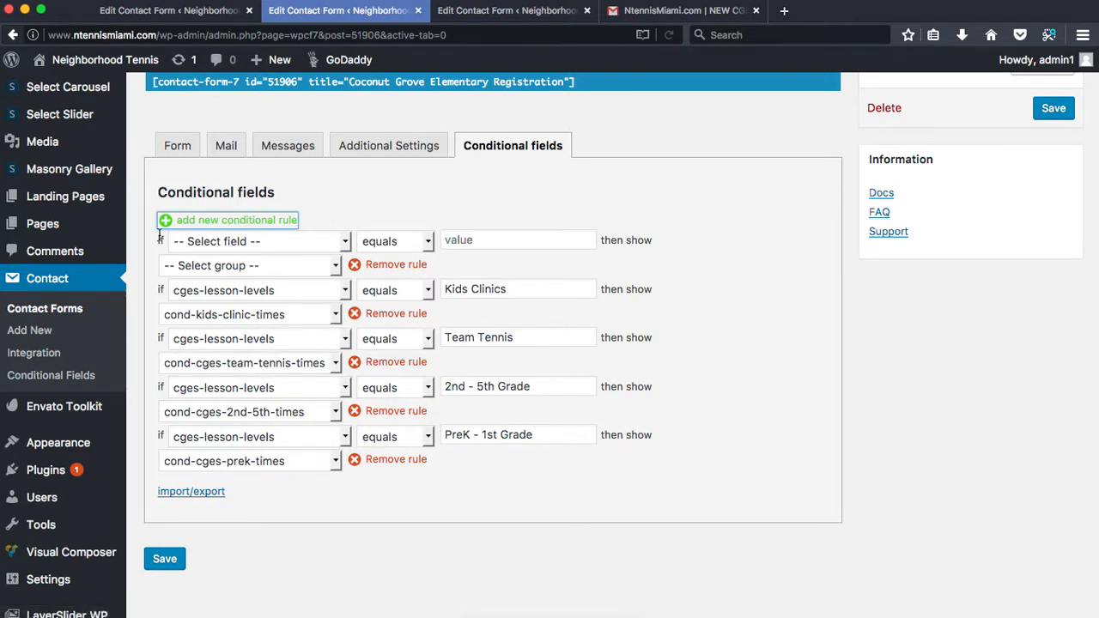
pyautogui.click(230, 242)
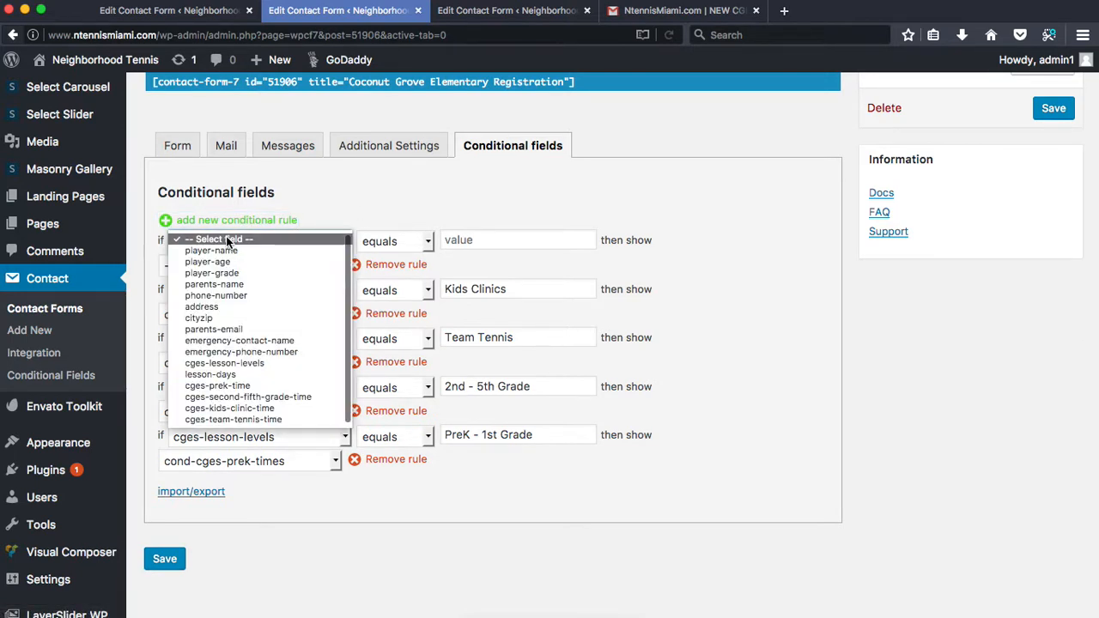
pyautogui.click(342, 178)
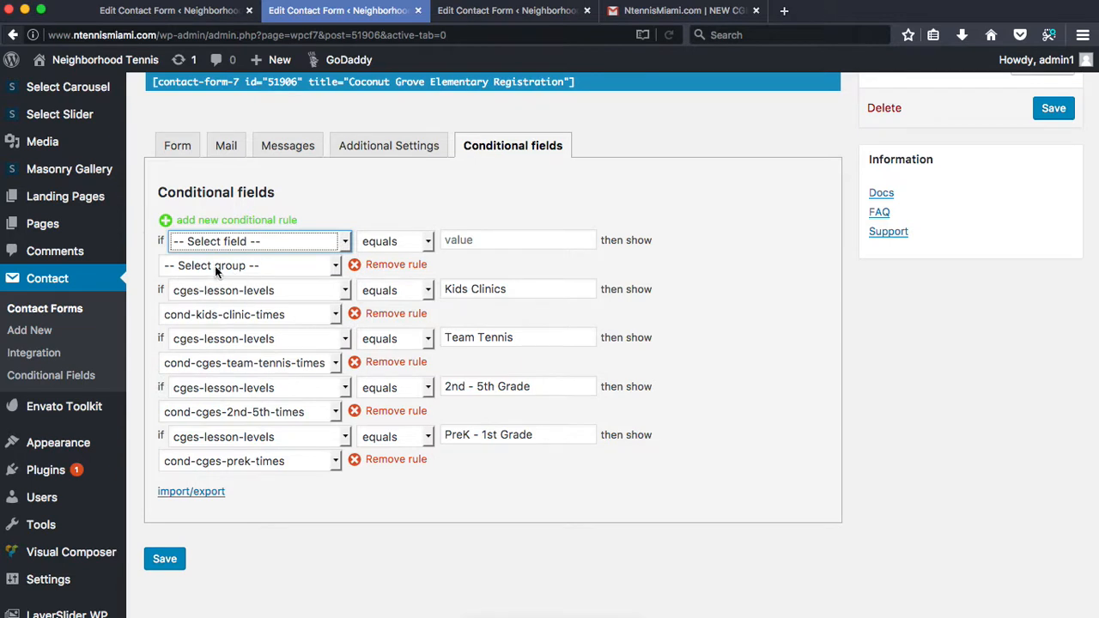
pyautogui.click(226, 244)
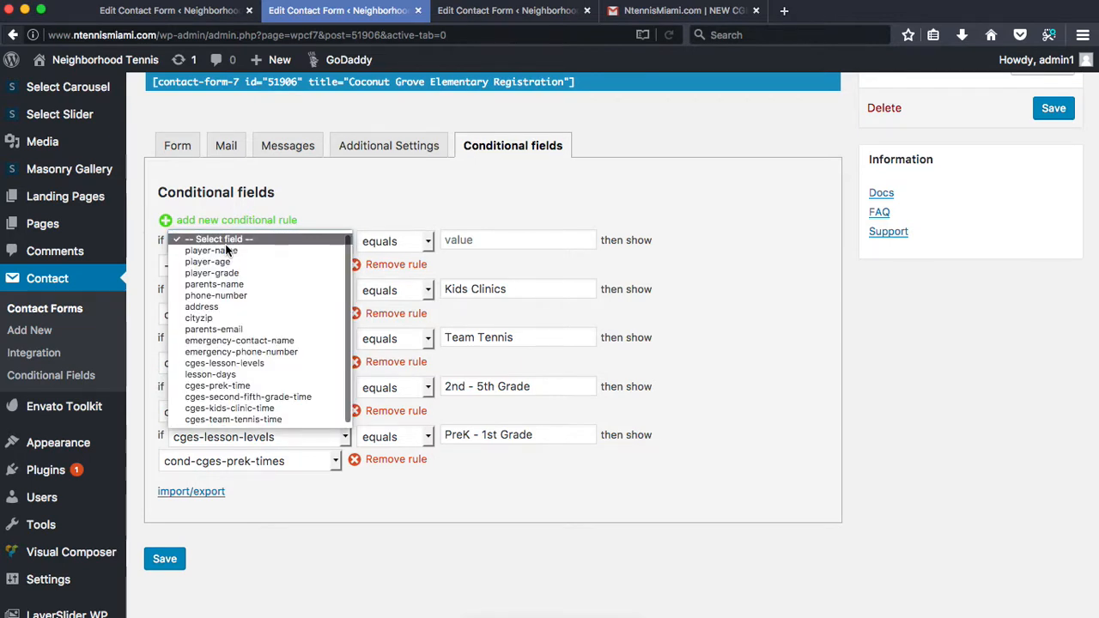
pyautogui.click(232, 365)
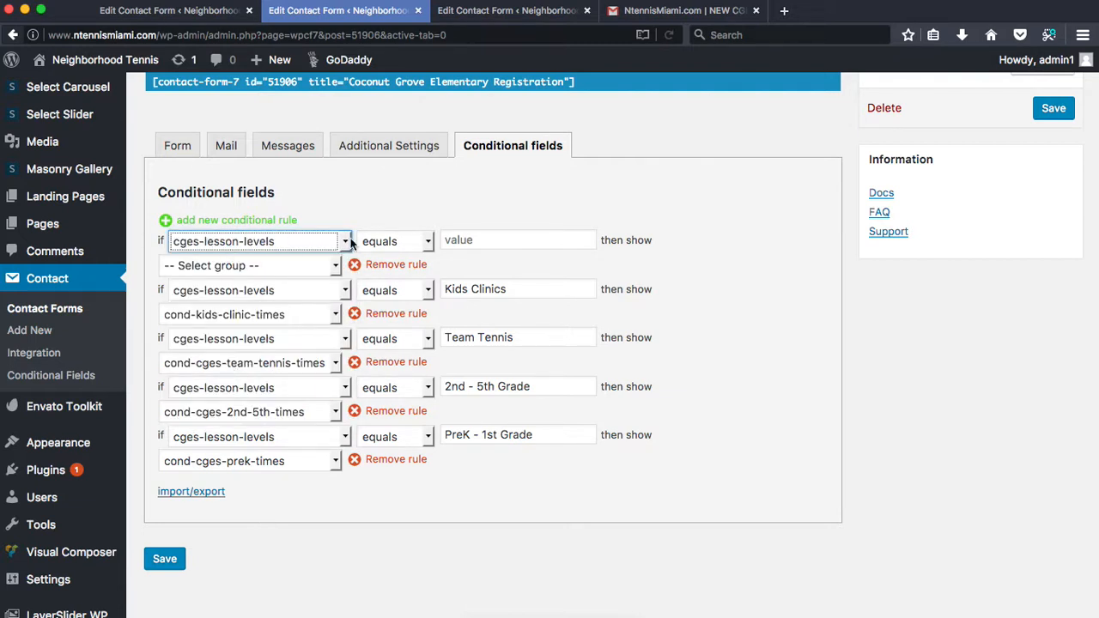
pyautogui.click(397, 241)
pyautogui.click(406, 239)
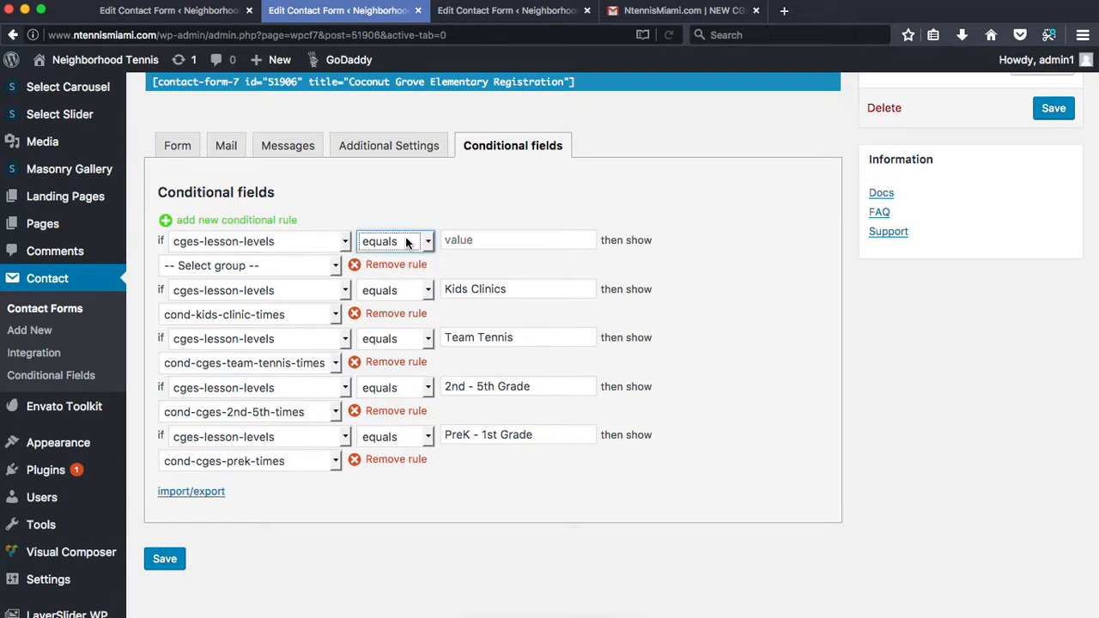
pyautogui.click(408, 240)
pyautogui.click(408, 240)
# - Copy the PreK - 1st Grade option from the form template's drop-down tag into the new rule as its value
pyautogui.click(465, 240)
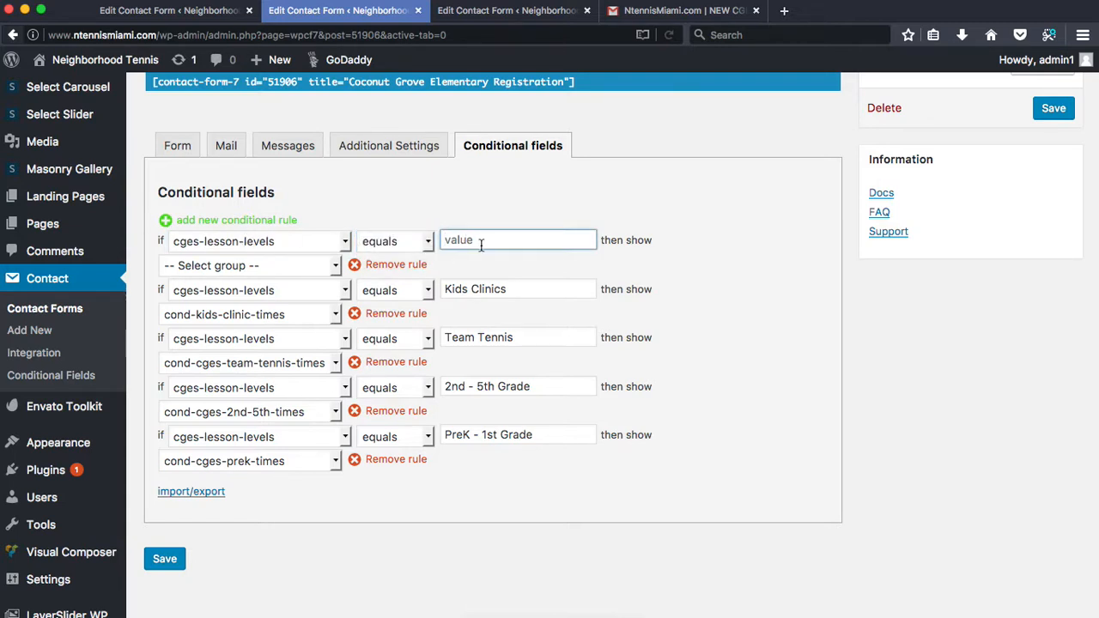
pyautogui.click(238, 155)
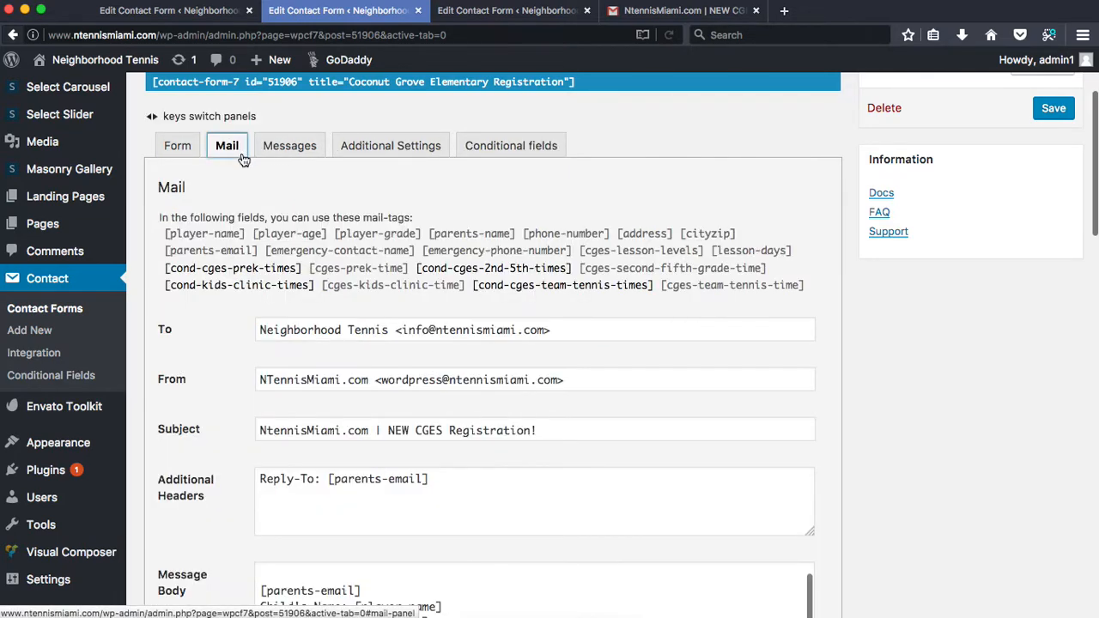
pyautogui.click(178, 146)
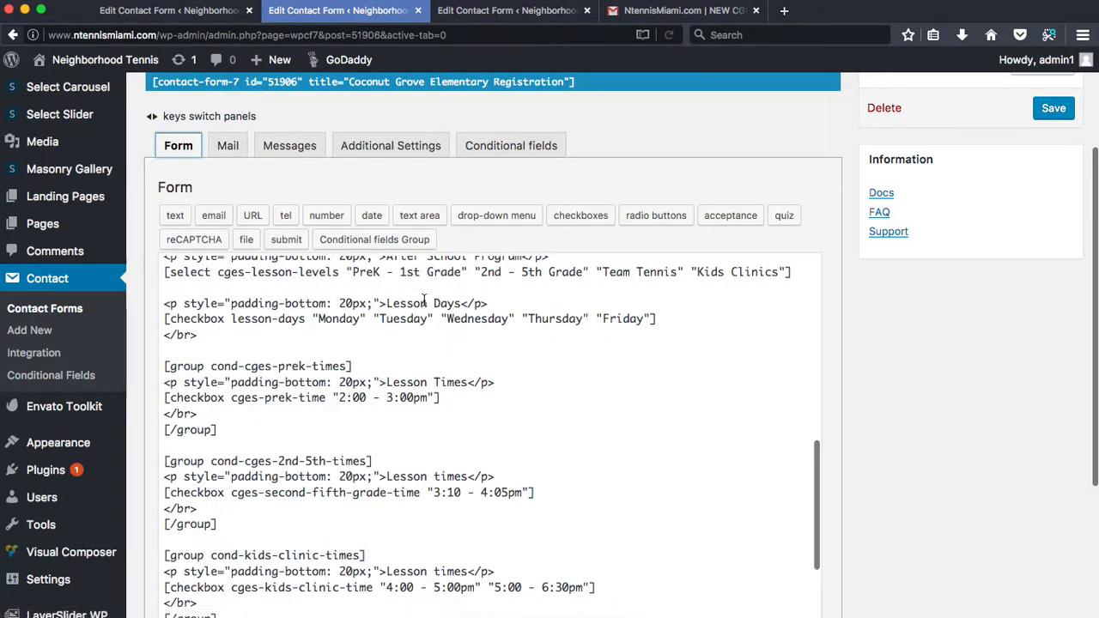
pyautogui.moveTo(353, 273); pyautogui.dragTo(462, 273)
pyautogui.press('super+c')
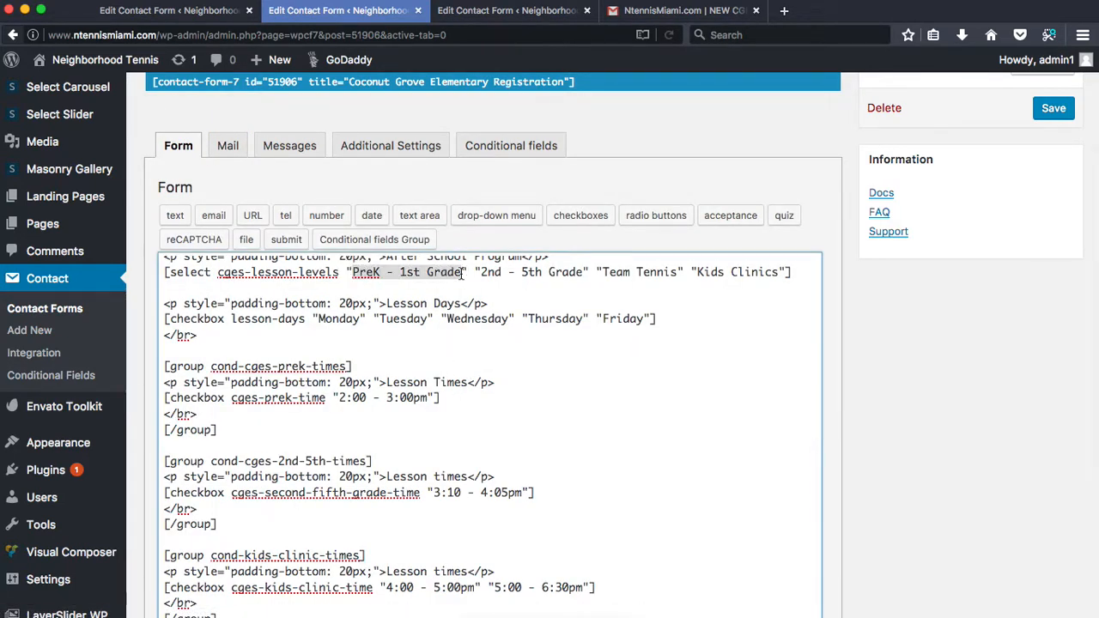
pyautogui.click(510, 147)
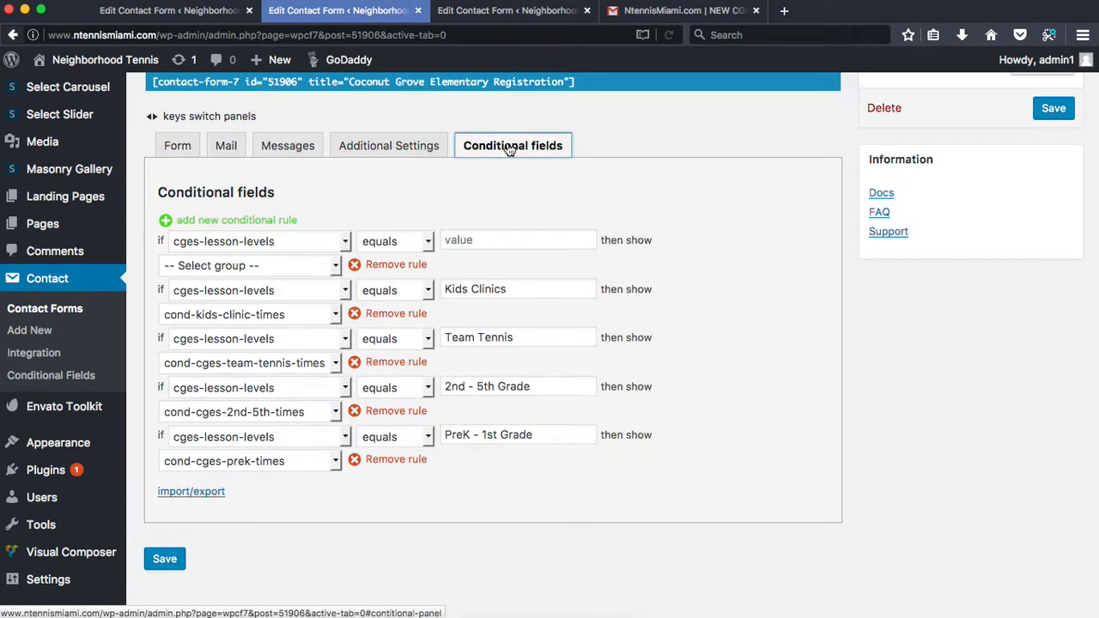
pyautogui.click(468, 240)
pyautogui.press('super+v')
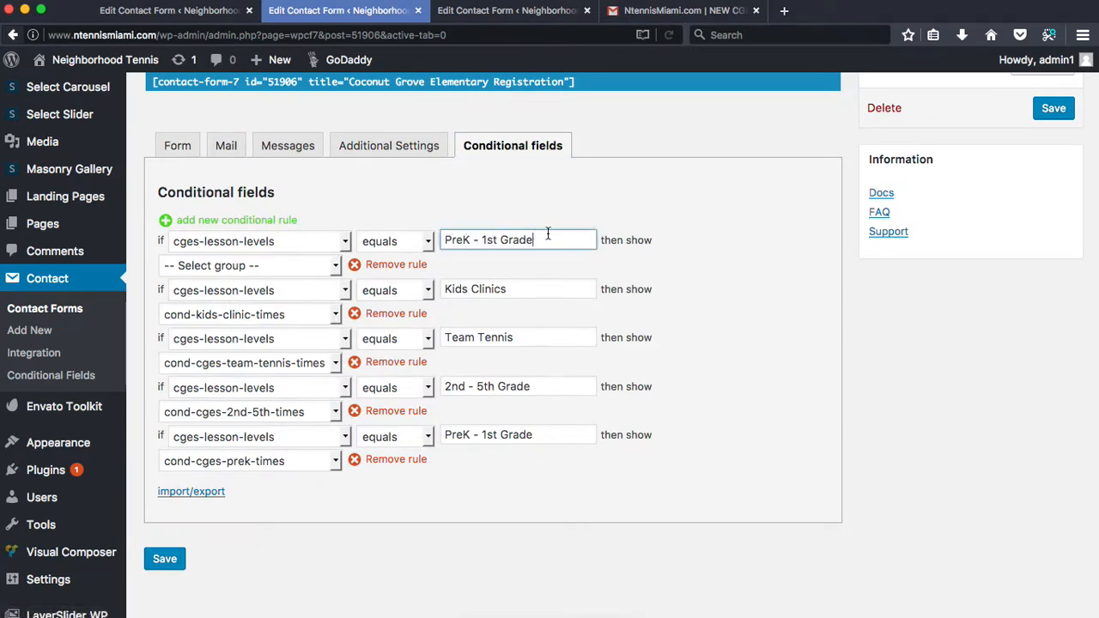
pyautogui.click(571, 213)
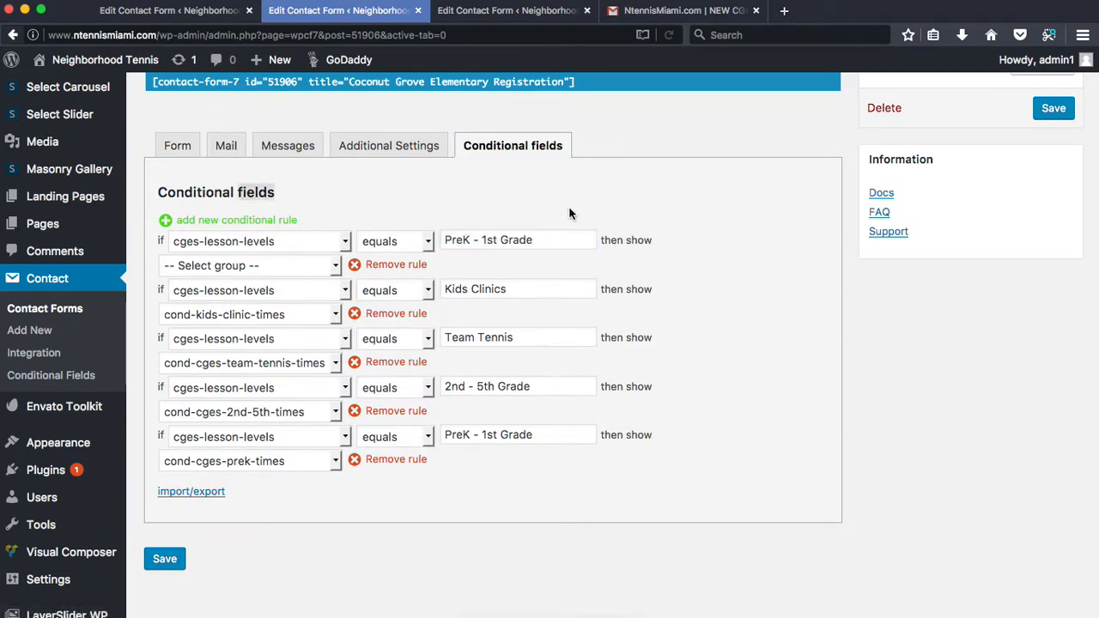
# - Make the new PreK - 1st Grade rule show the cond-cges-prek-times group, and remove this duplicate rule again
pyautogui.click(524, 238)
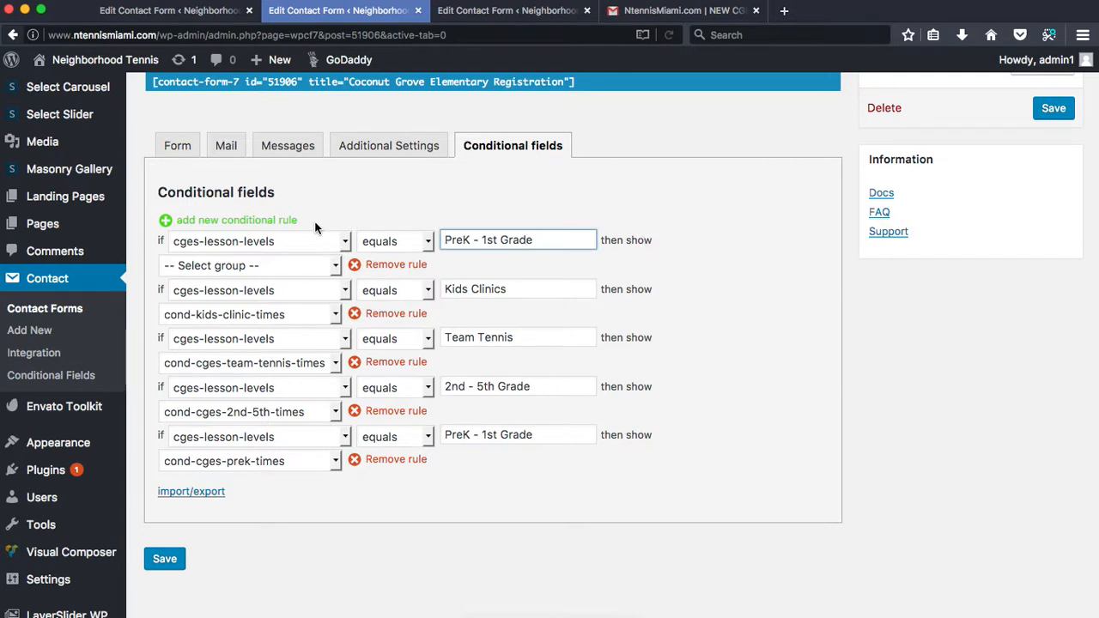
pyautogui.click(253, 280)
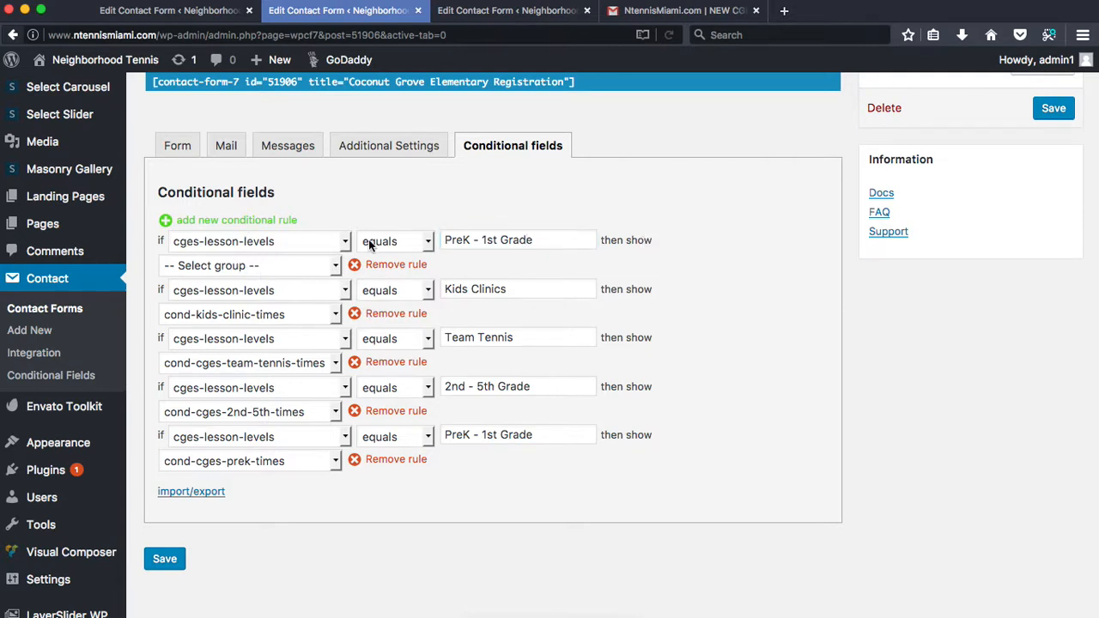
pyautogui.moveTo(541, 240); pyautogui.dragTo(441, 238)
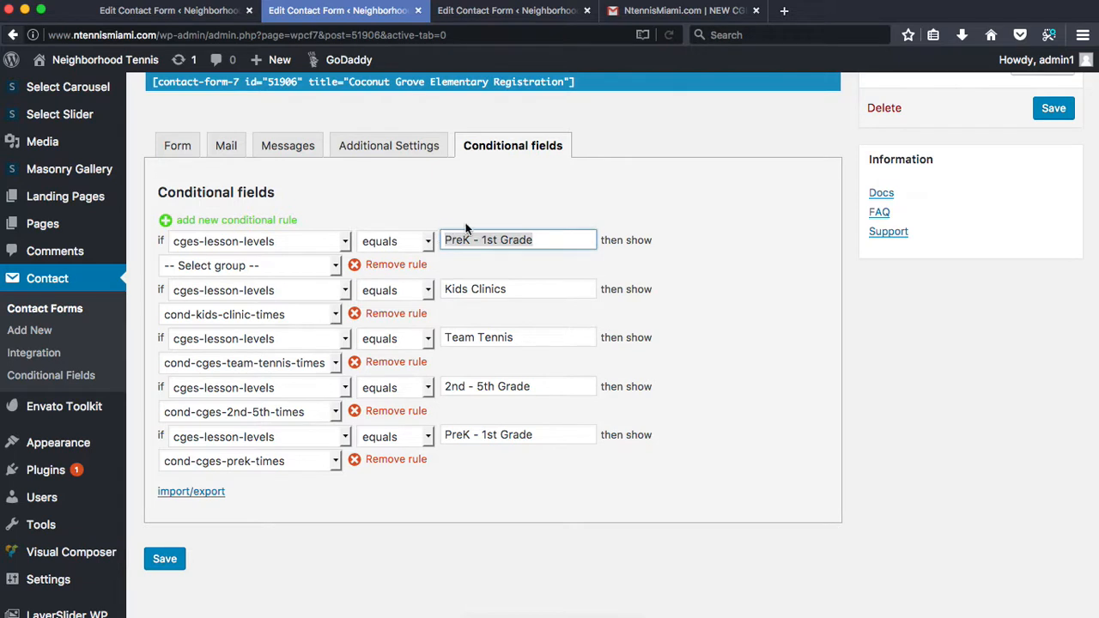
pyautogui.click(478, 217)
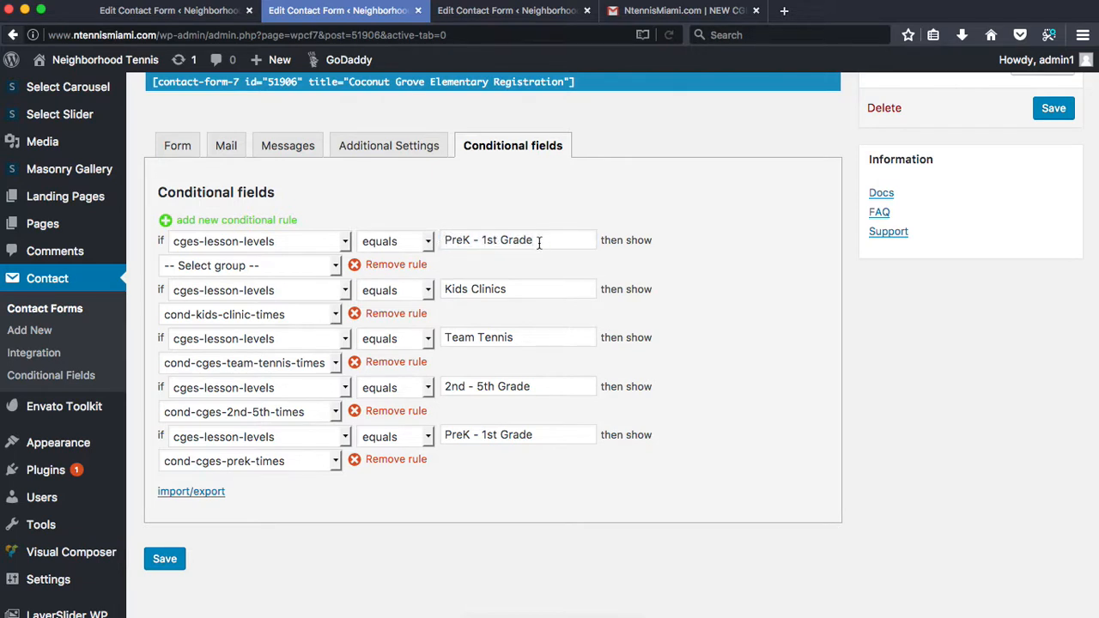
pyautogui.click(277, 270)
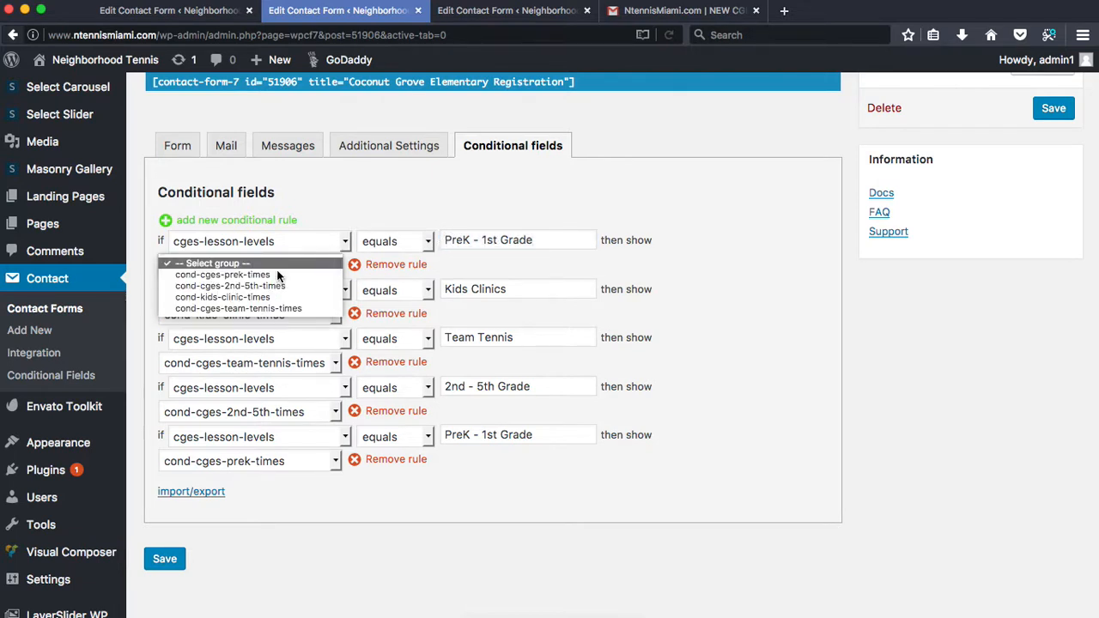
pyautogui.click(228, 275)
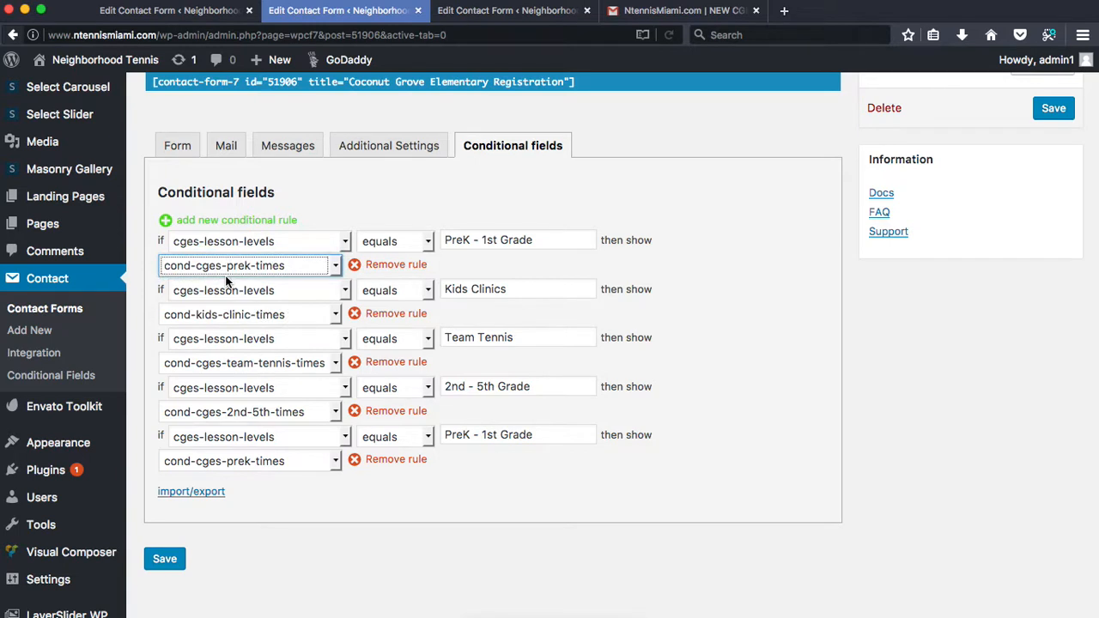
pyautogui.click(474, 238)
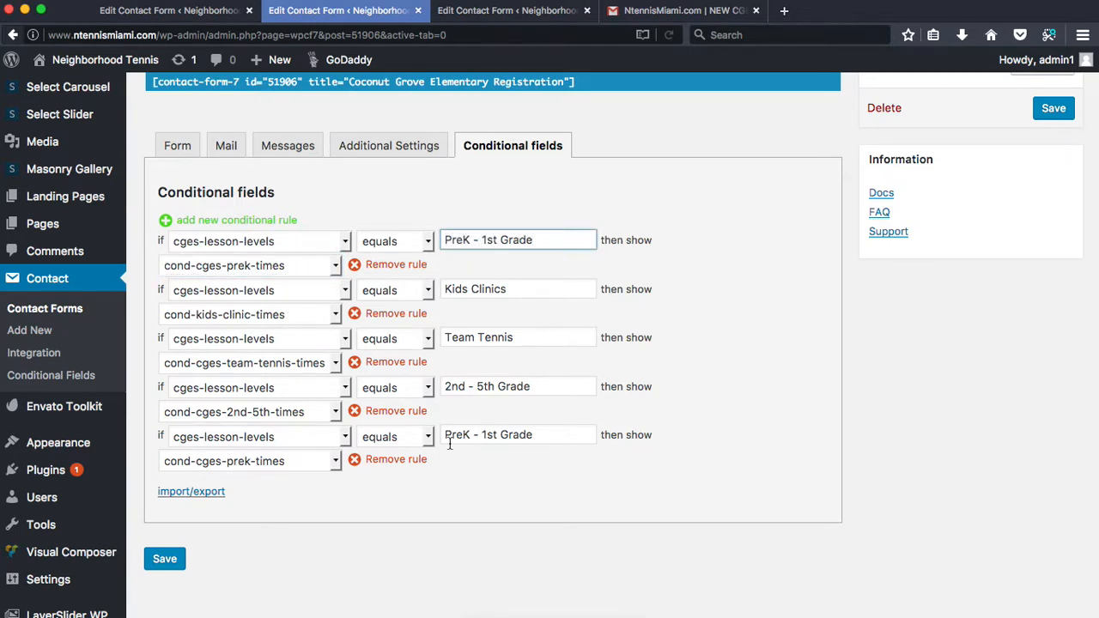
pyautogui.click(363, 265)
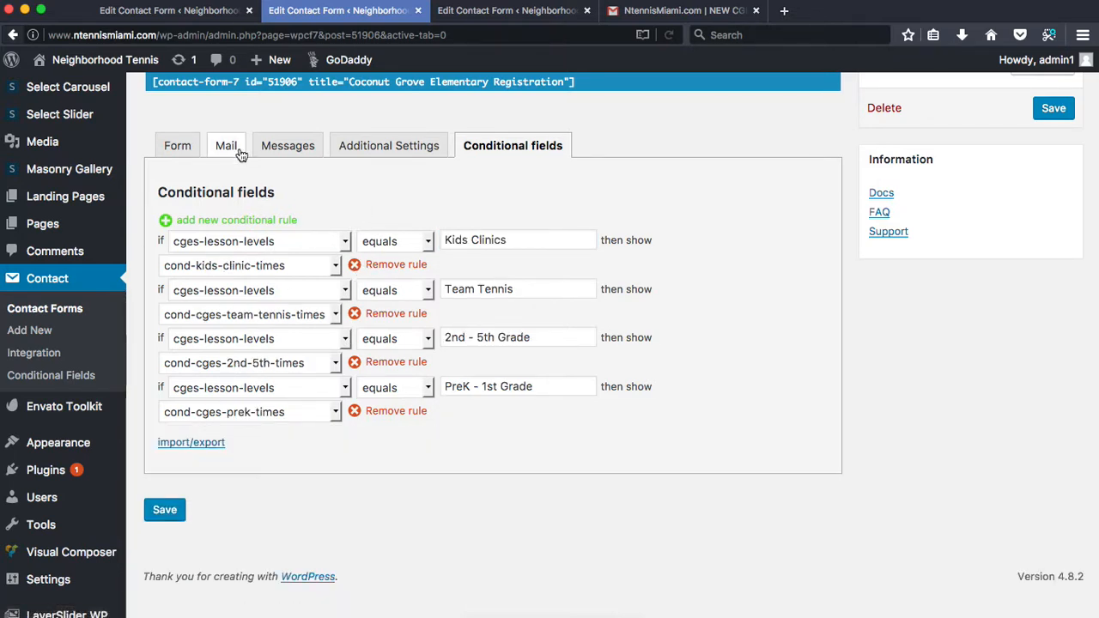
# - Save the Coconut Grove Elementary Registration contact form
pyautogui.click(167, 514)
pyautogui.click(165, 512)
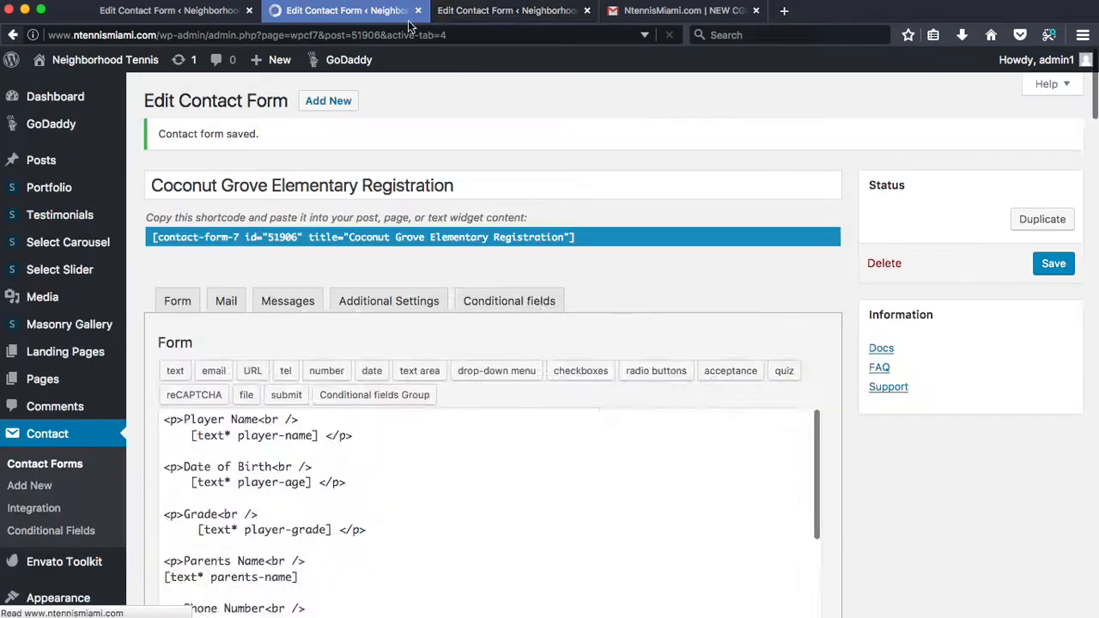
pyautogui.click(525, 12)
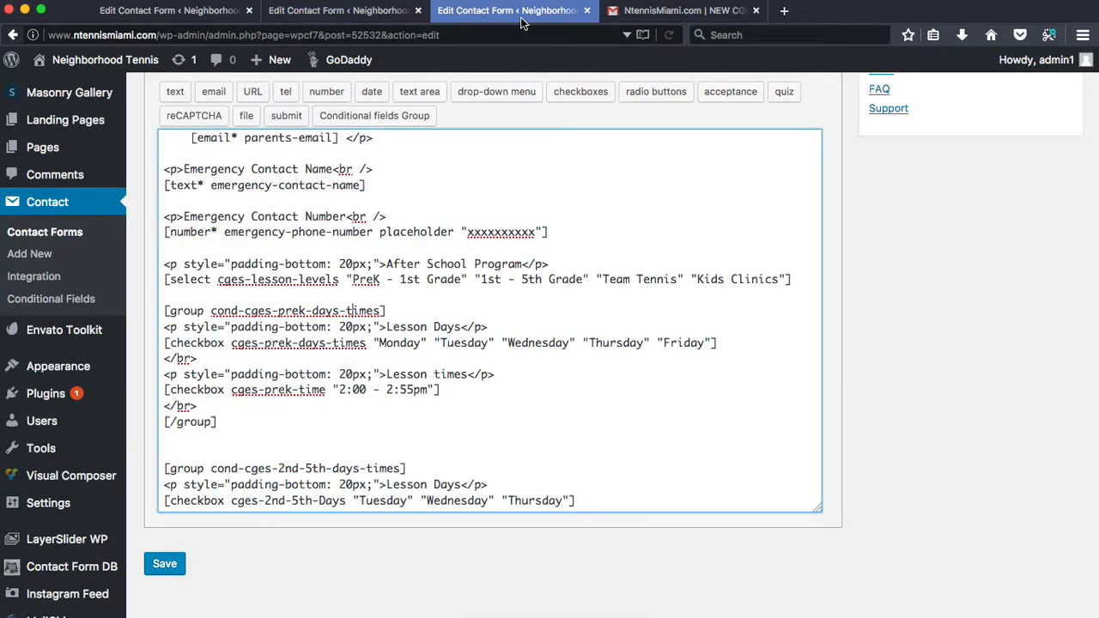
pyautogui.click(361, 11)
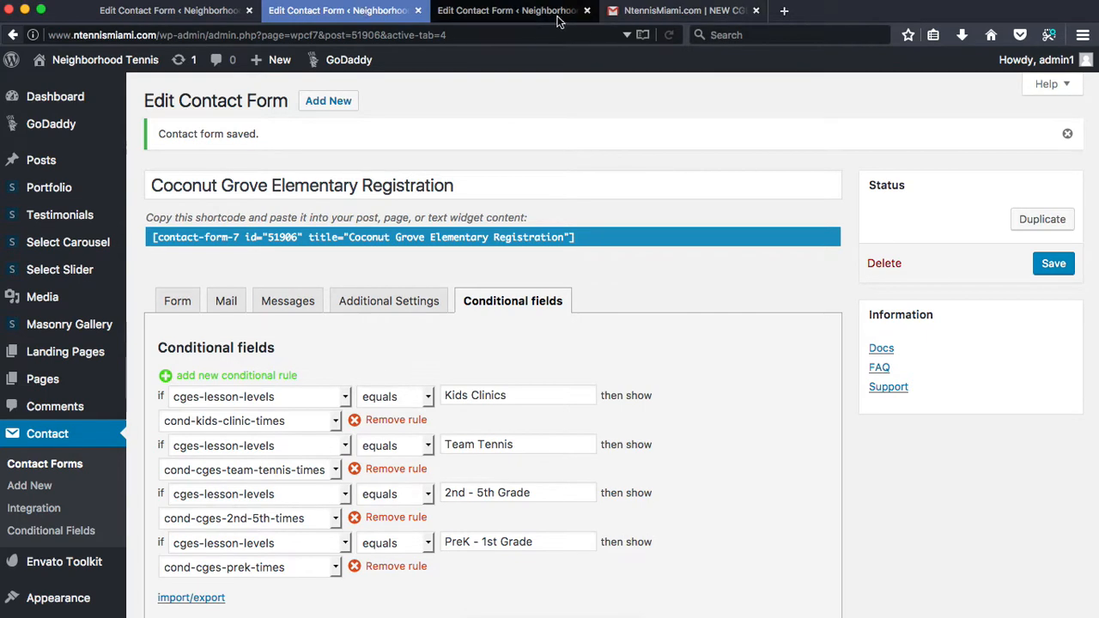
# - Open the live page ntennismiami.com/coconut-grove-elementary/ in a new browser tab
pyautogui.click(784, 11)
pyautogui.write('ntennismiami.com/')
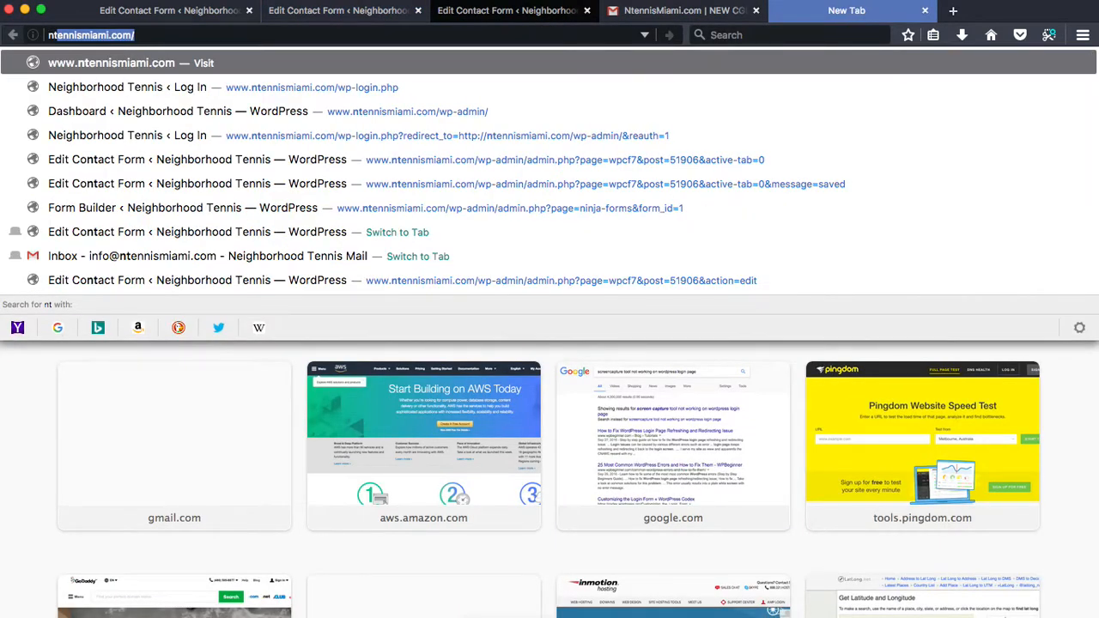
pyautogui.press('Right')
pyautogui.write('coc')
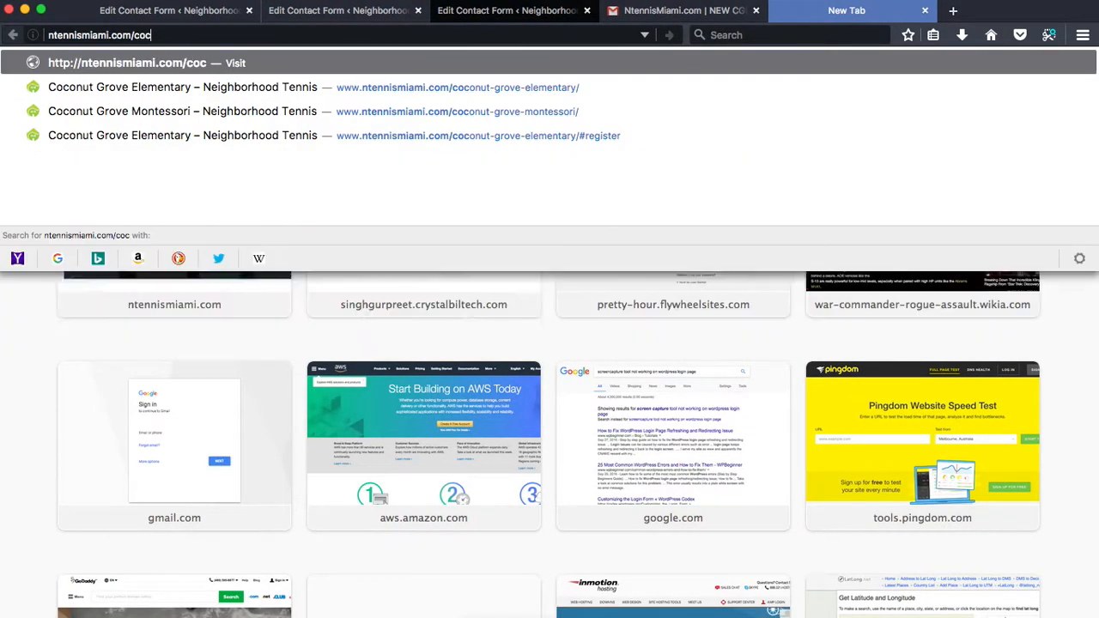
pyautogui.press('Down')
pyautogui.press('Return')
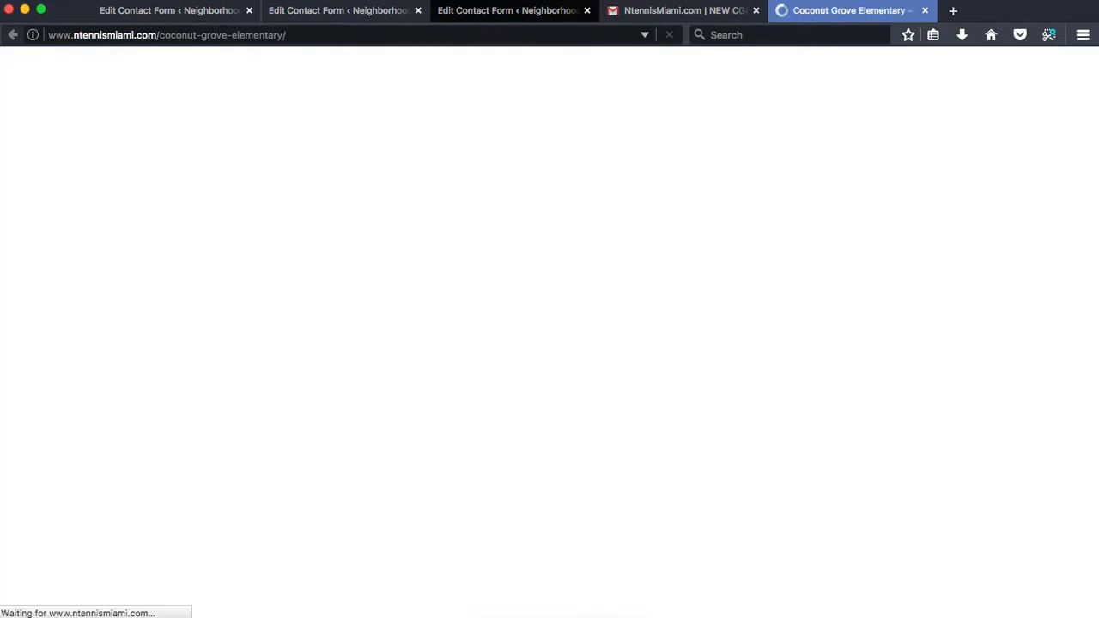
# - Test the live form's After School Program choices 2nd - 5th Grade, Team Tennis and PreK - 1st Grade to check their lesson times
pyautogui.scroll(-15, 555, 369)
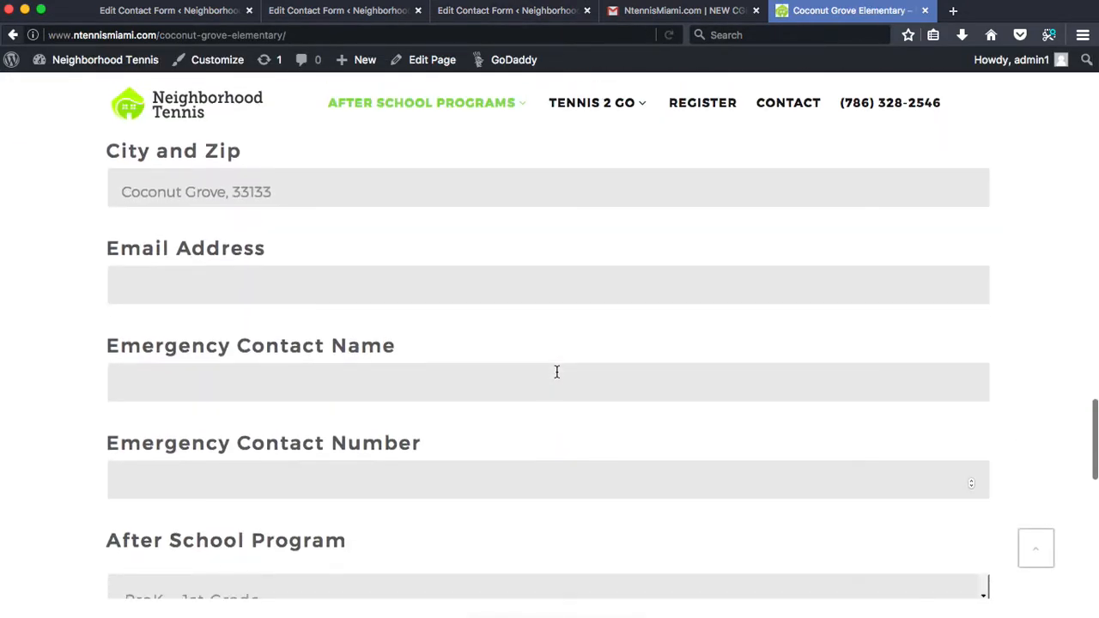
pyautogui.scroll(5, 557, 372)
pyautogui.scroll(-7, 557, 371)
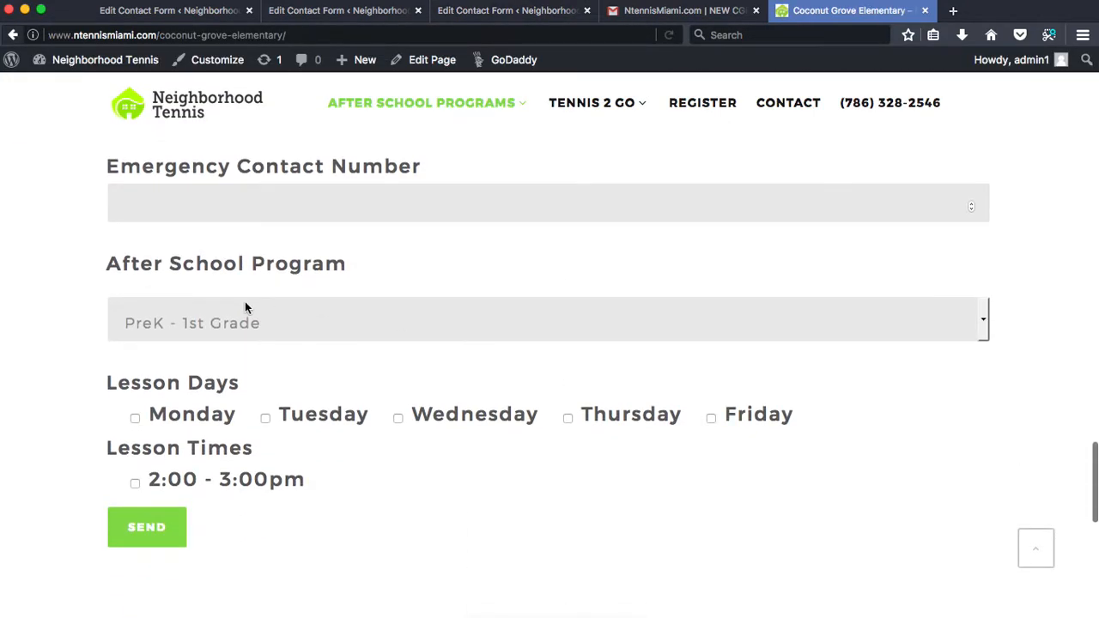
pyautogui.click(245, 306)
pyautogui.click(239, 316)
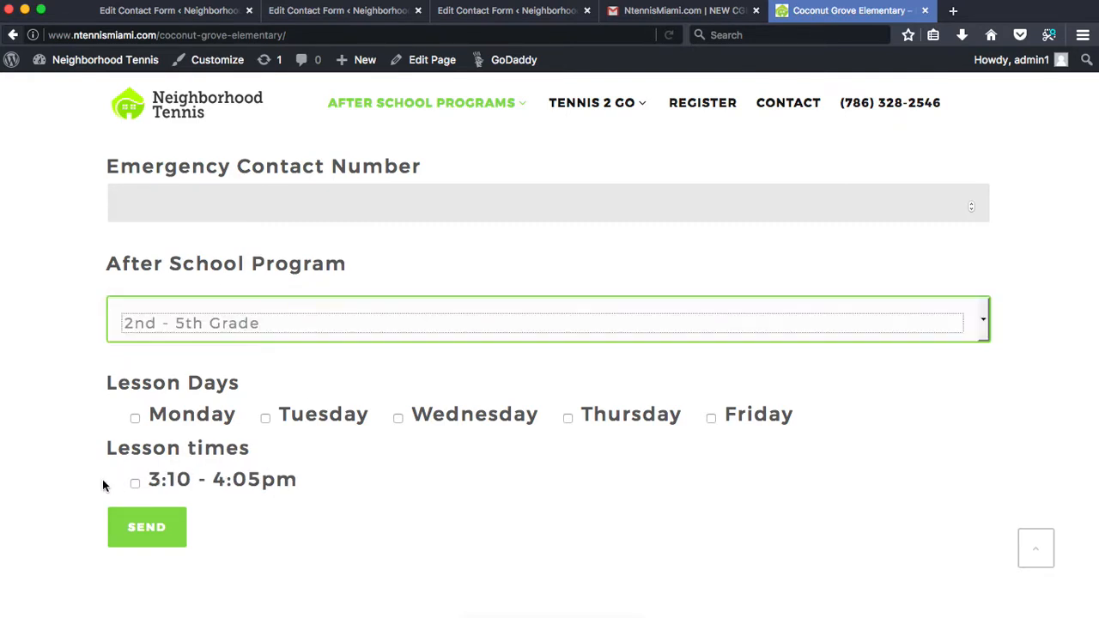
pyautogui.click(243, 302)
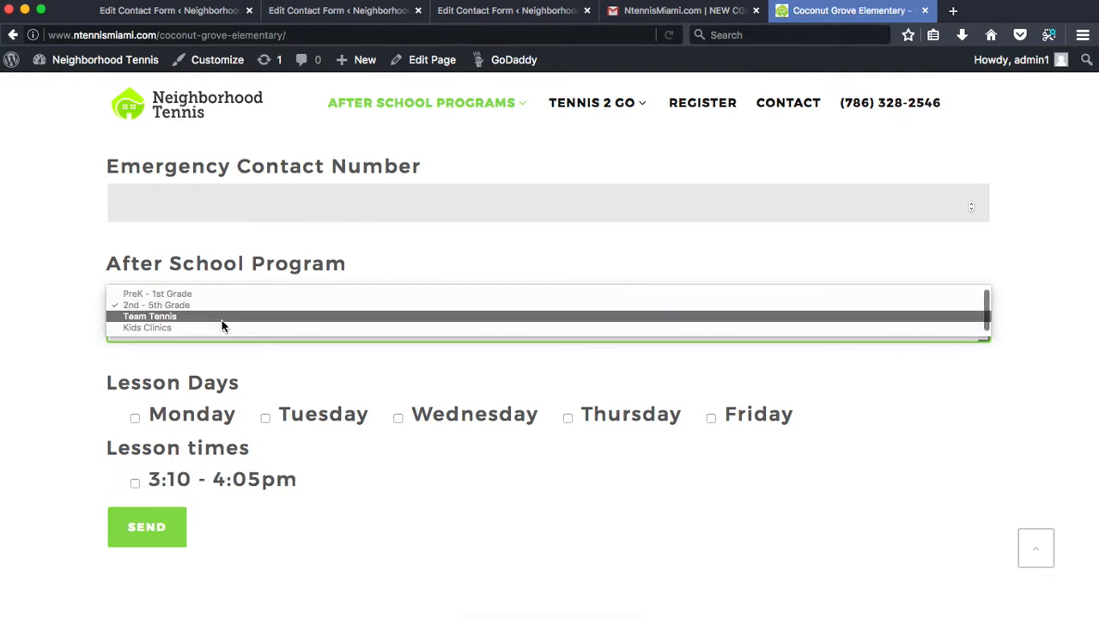
pyautogui.click(220, 318)
pyautogui.click(190, 322)
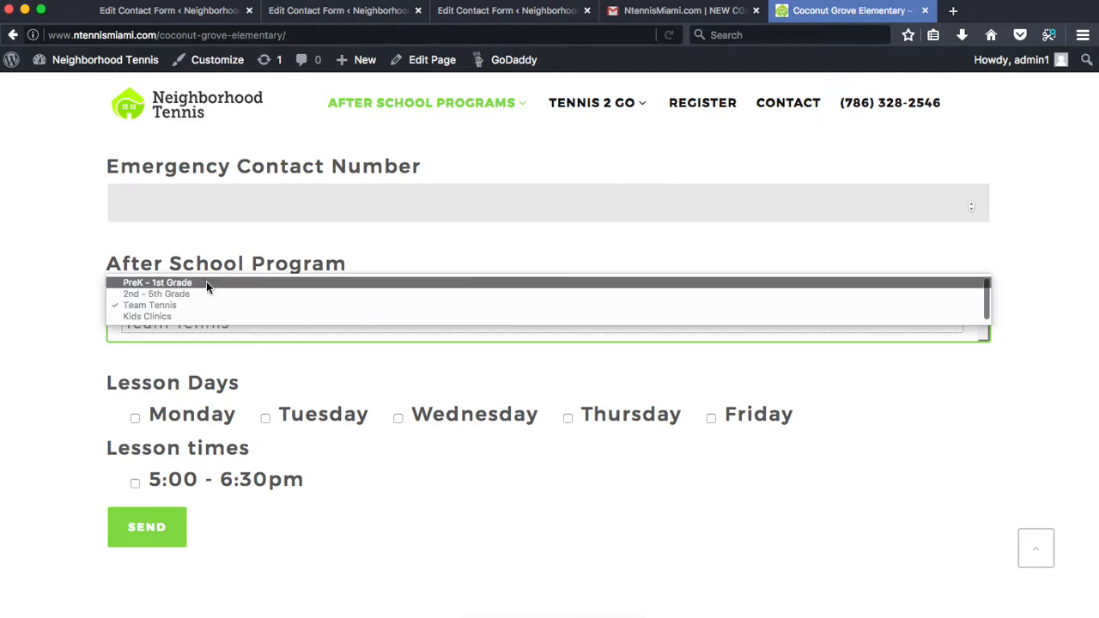
pyautogui.click(207, 279)
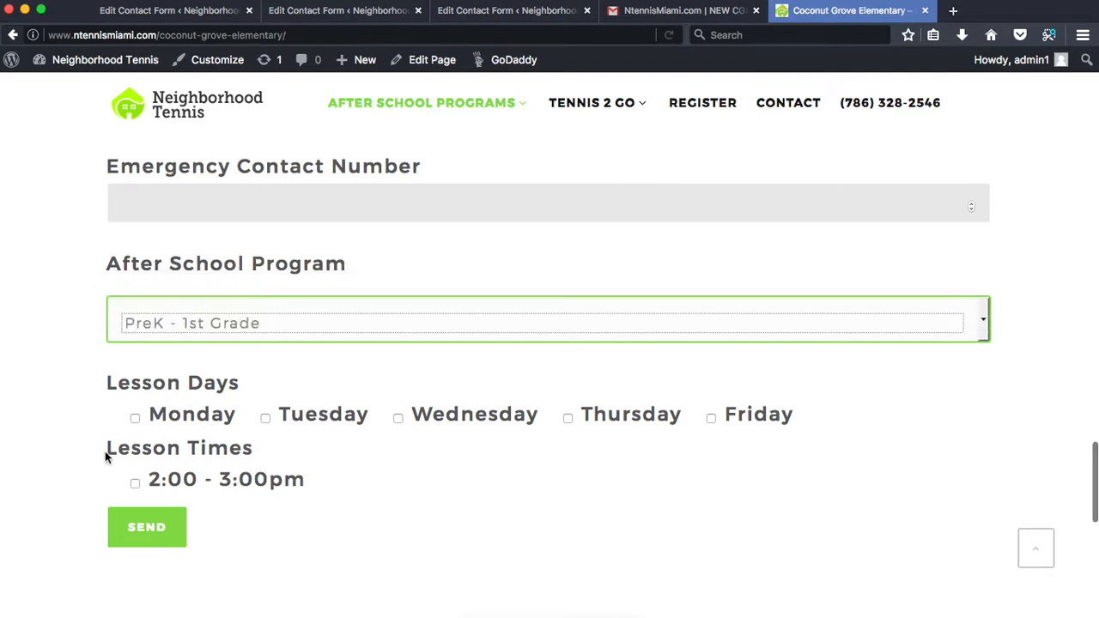
# - Compare the lesson times heading shown for PreK - 1st Grade with the one shown for 2nd - 5th Grade
pyautogui.moveTo(106, 451); pyautogui.dragTo(263, 448)
pyautogui.click(264, 447)
pyautogui.click(196, 319)
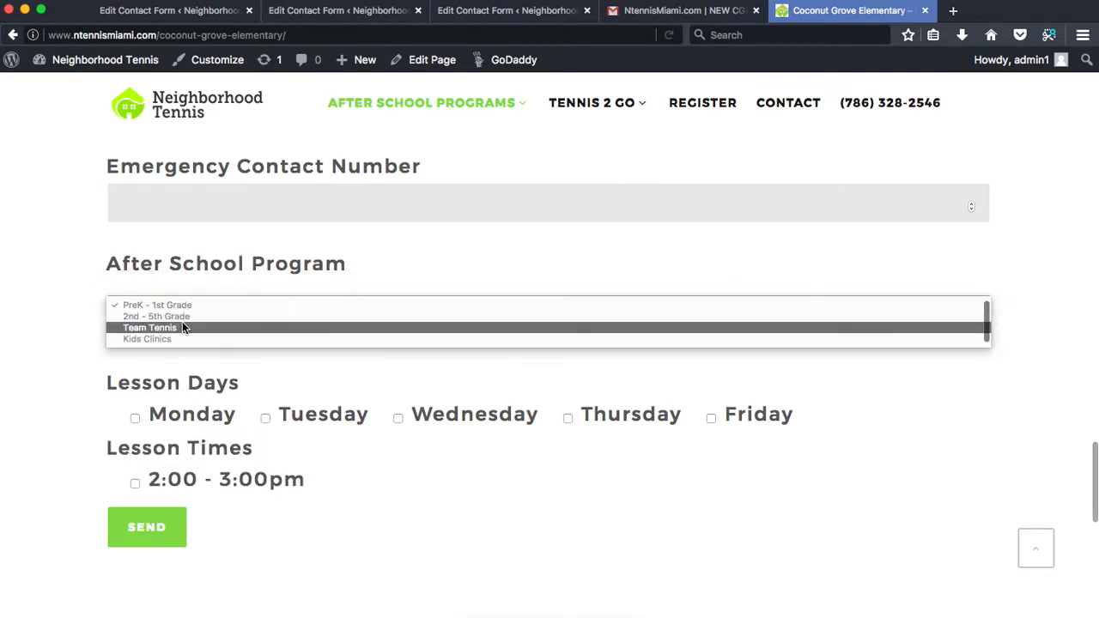
pyautogui.click(188, 314)
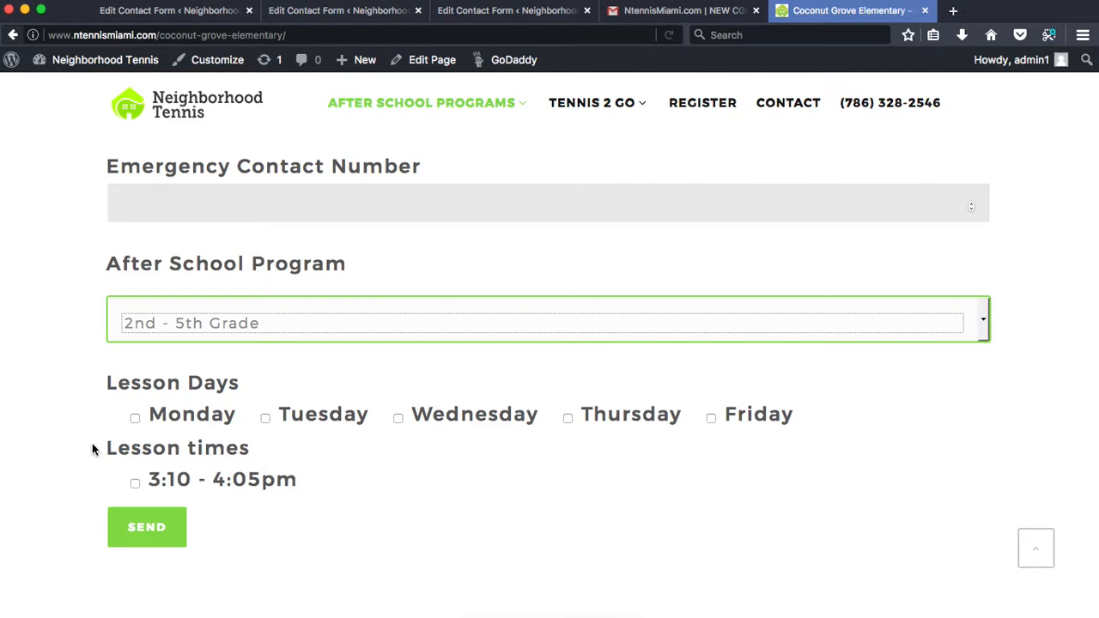
pyautogui.moveTo(103, 447); pyautogui.dragTo(295, 452)
pyautogui.click(294, 452)
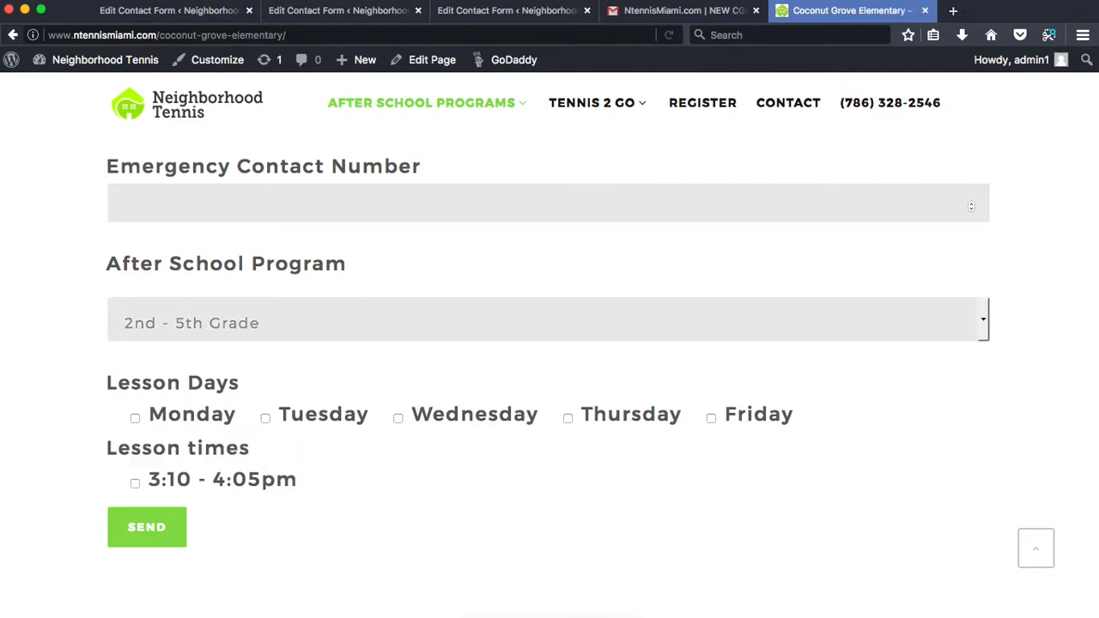
# - In the other contact form's template, set the bottom padding of the cond-cges-prek-days-times group's Lesson times line to 30px
pyautogui.click(654, 10)
pyautogui.click(507, 10)
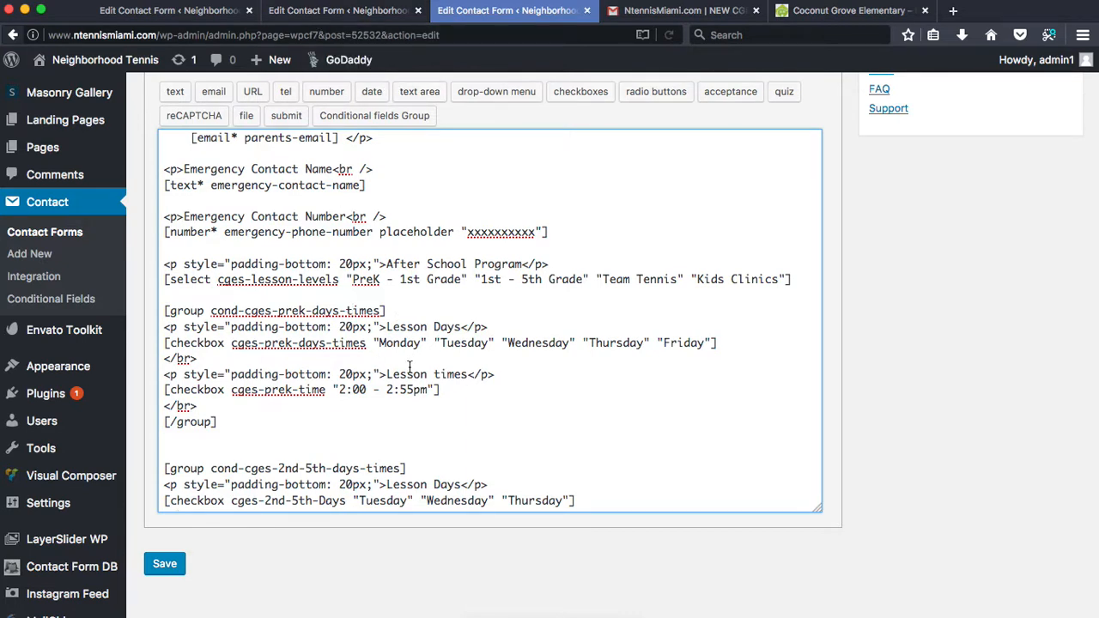
pyautogui.moveTo(488, 374); pyautogui.dragTo(359, 365)
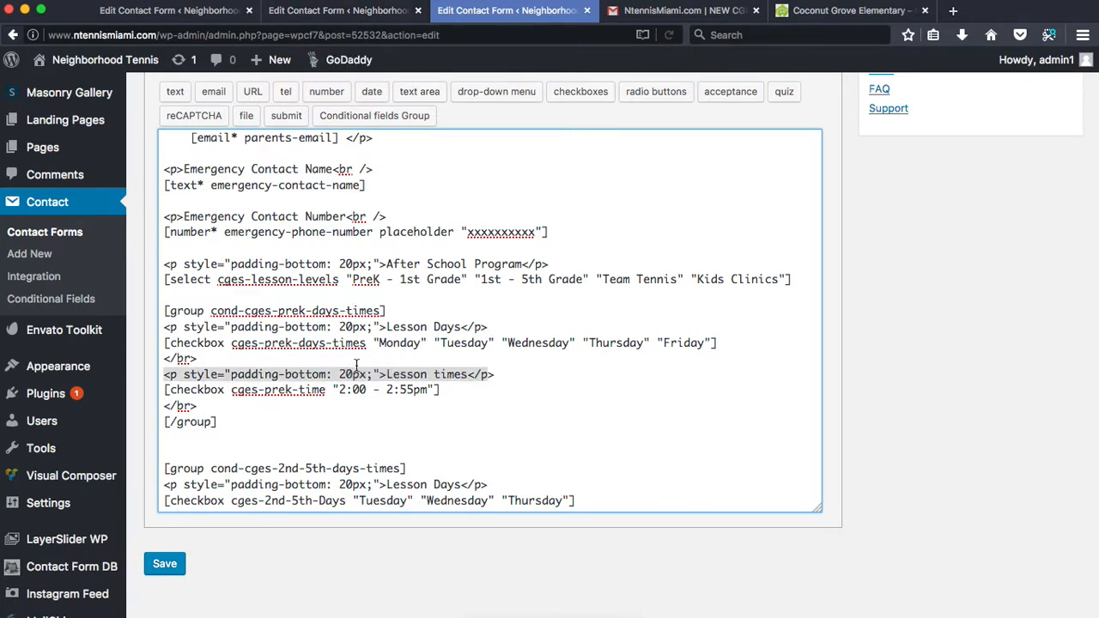
pyautogui.click(356, 366)
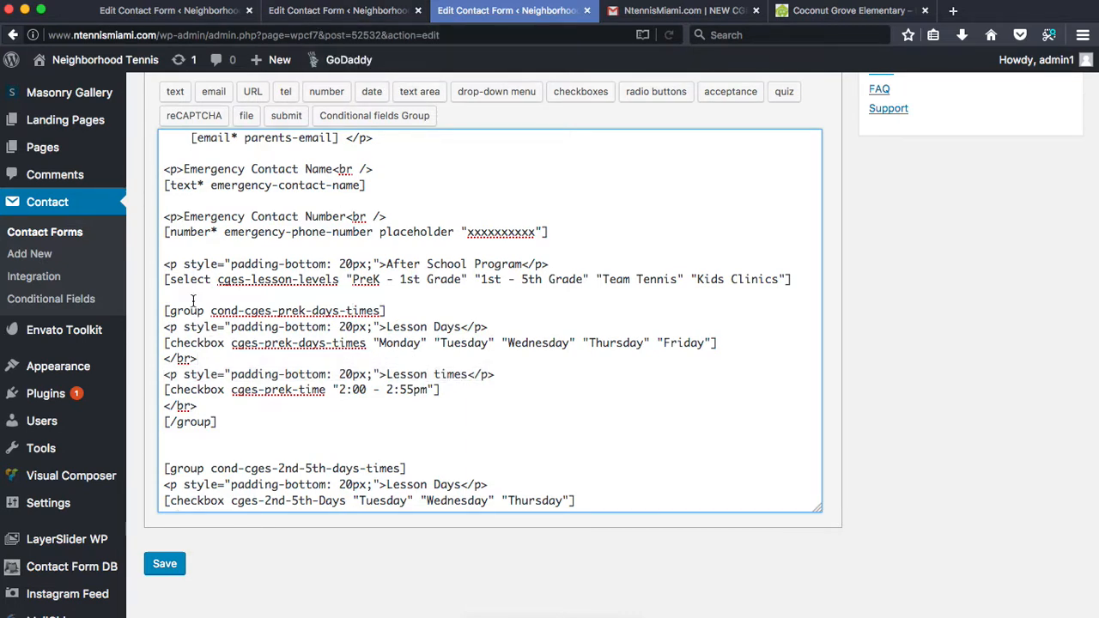
pyautogui.click(837, 10)
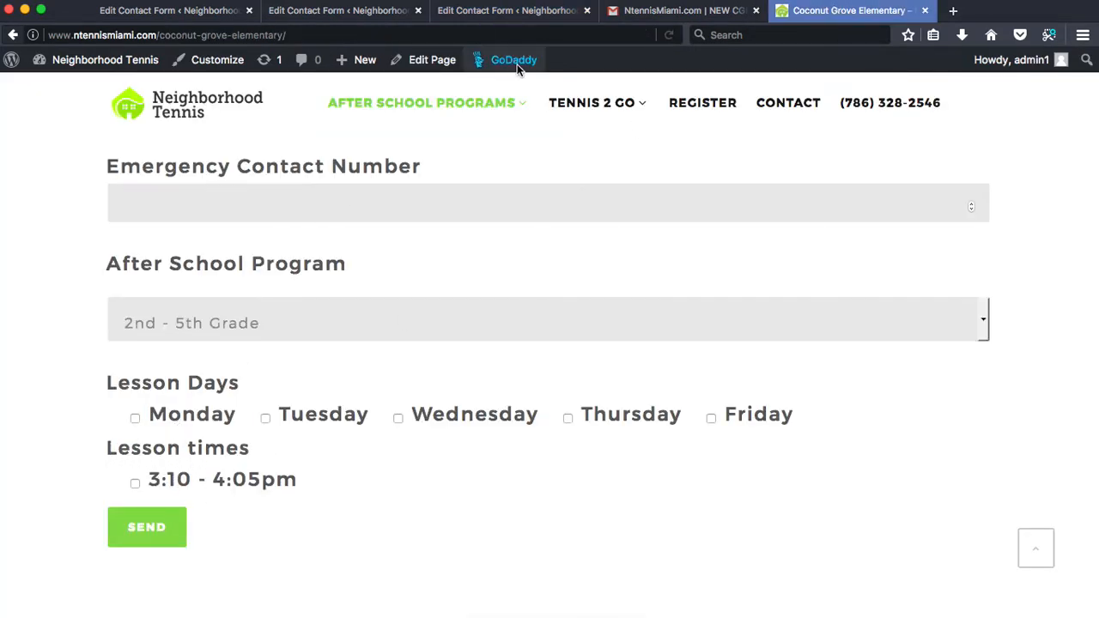
pyautogui.click(486, 12)
pyautogui.scroll(-3, 378, 275)
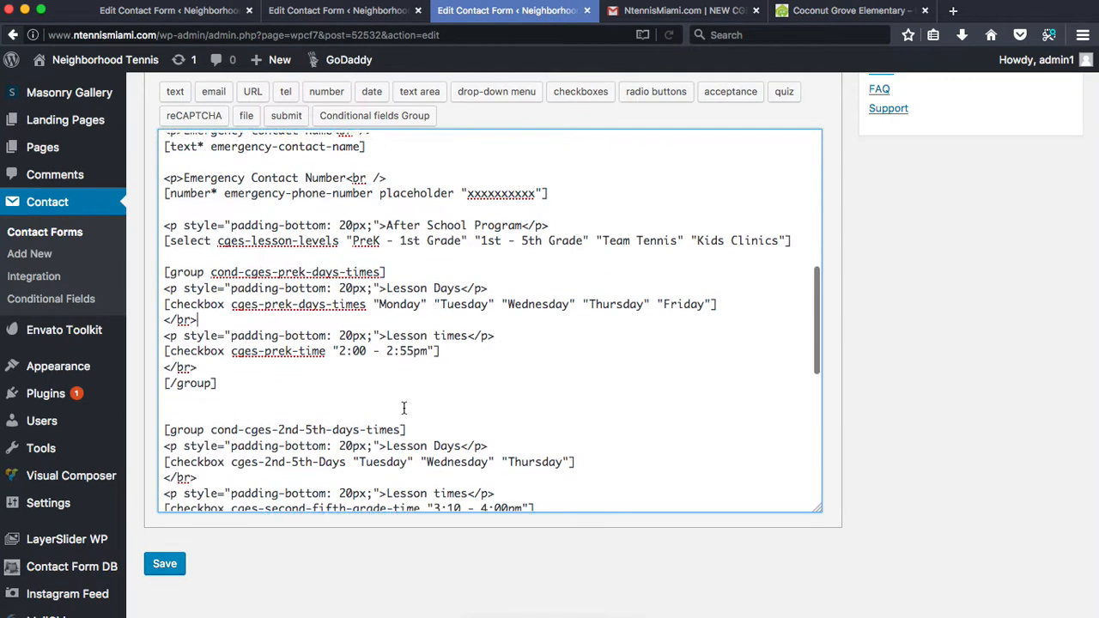
pyautogui.moveTo(352, 310); pyautogui.dragTo(339, 311)
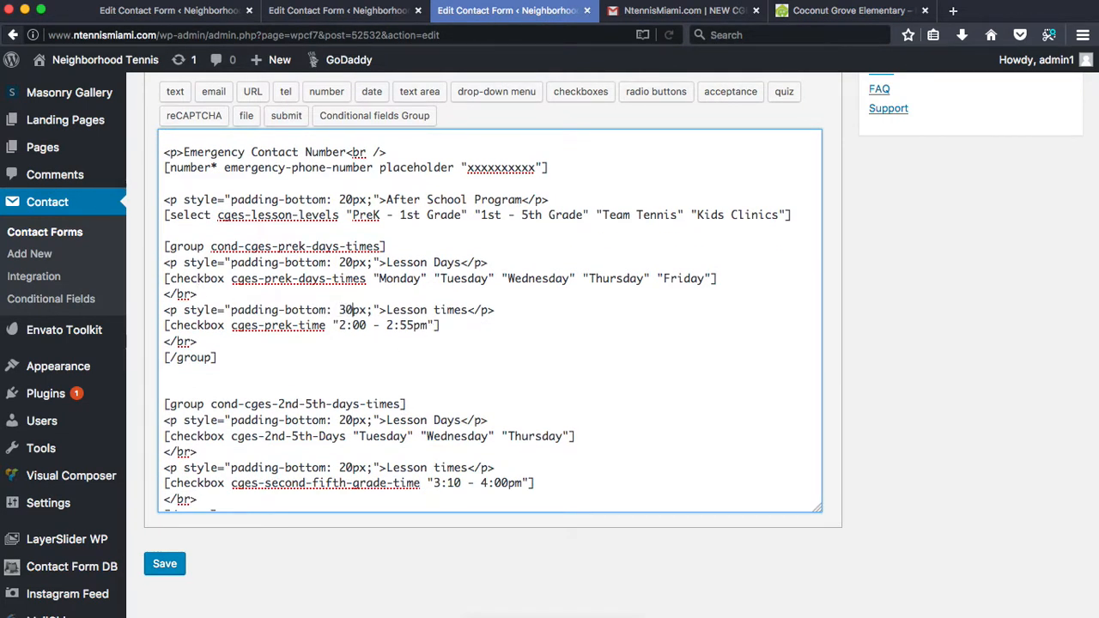
pyautogui.write('30')
# - Capitalize the Lesson Times heading in the cond-cges-prek-days-times group
pyautogui.scroll(3, 381, 283)
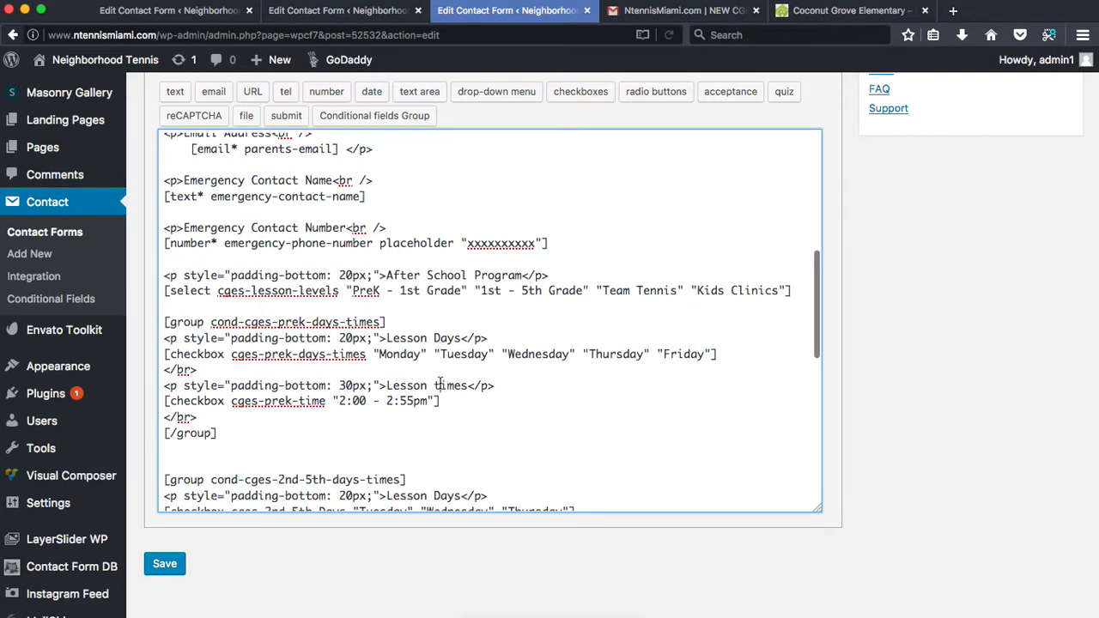
pyautogui.click(441, 386)
pyautogui.press('BackSpace')
pyautogui.write('T')
# - Search the page for "times" and capitalize the Lesson Times heading in the cond-cges-2nd-5th-days-times group
pyautogui.press('super+f')
pyautogui.write('tim')
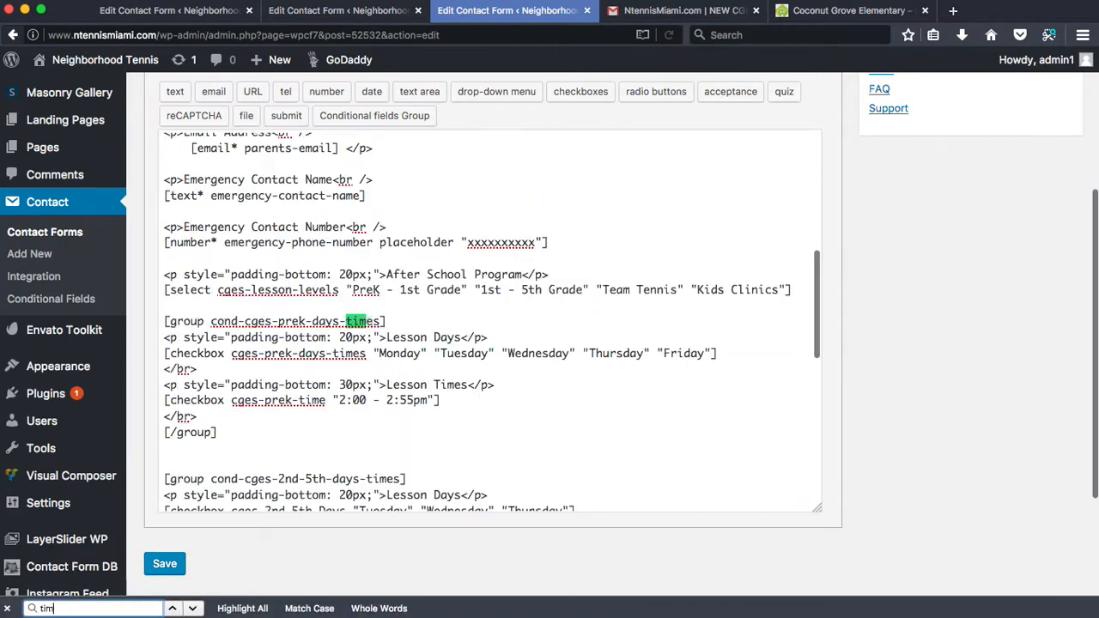
pyautogui.write('es')
pyautogui.press('Return')
pyautogui.press('Return')
pyautogui.press('Return')
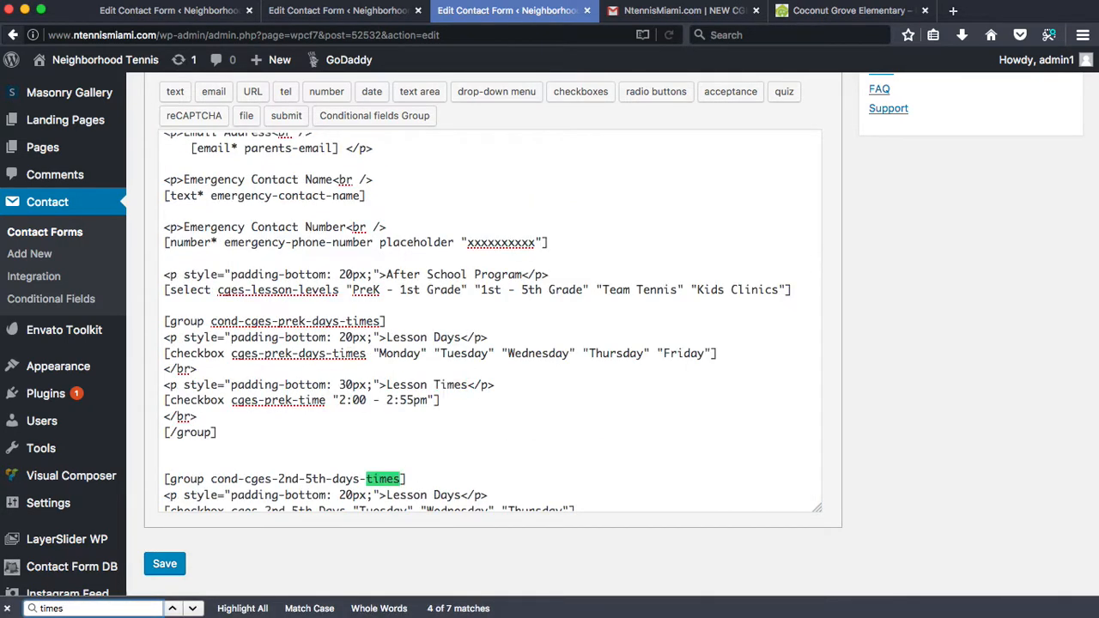
pyautogui.press('Return')
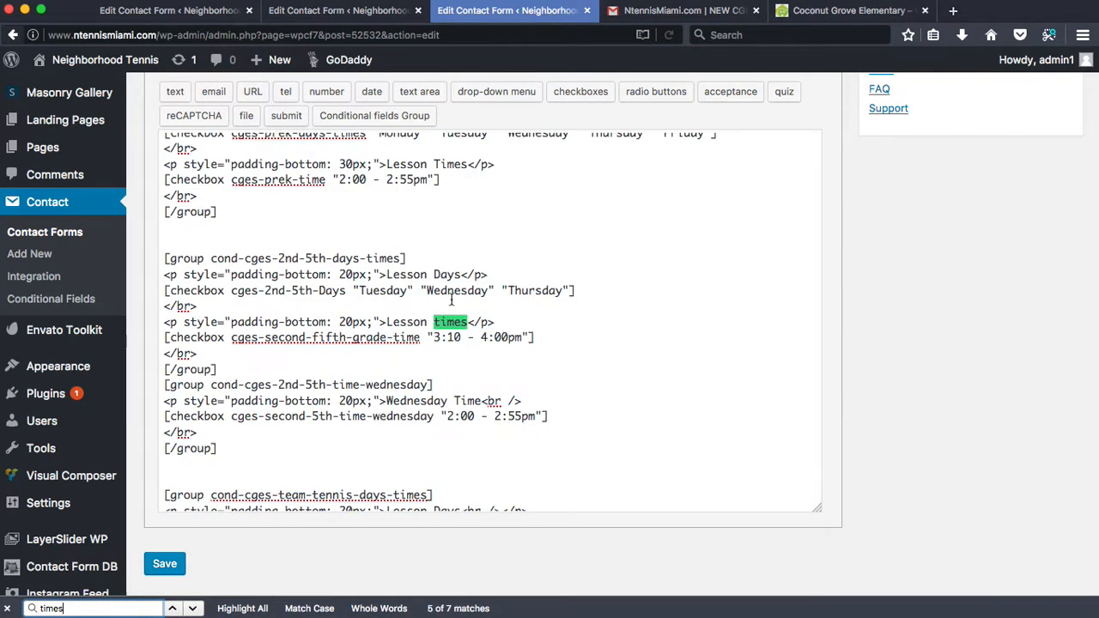
pyautogui.click(439, 322)
pyautogui.press('BackSpace')
pyautogui.write('T')
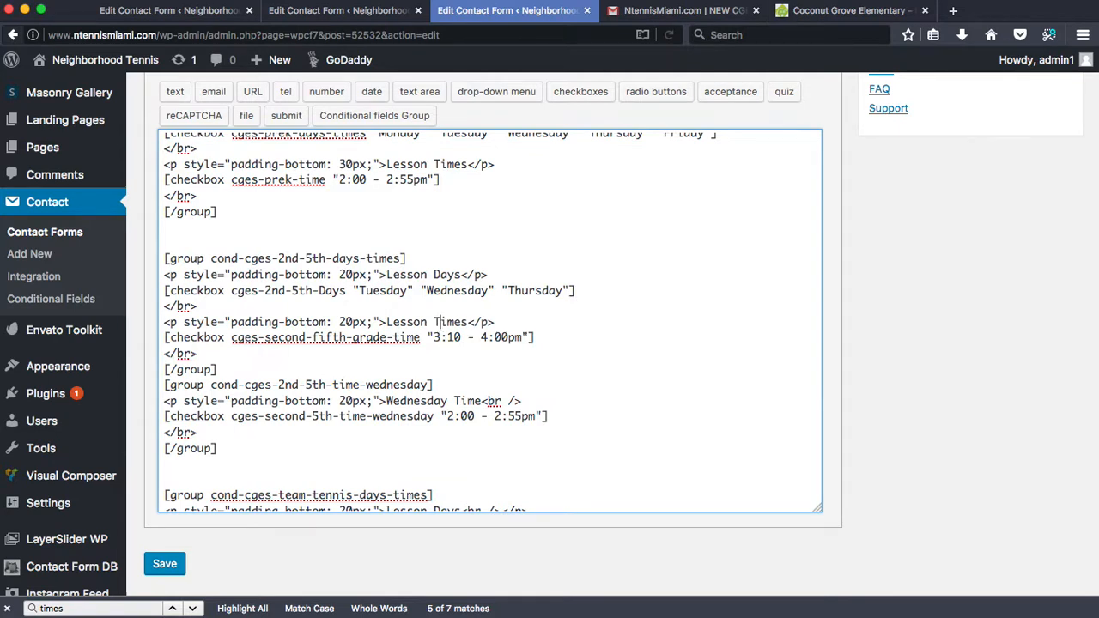
# - Find the next lowercase heading and change it to Lesson Times in the cond-cges-team-tennis-days-times group
pyautogui.press('super+f')
pyautogui.press('Return')
pyautogui.scroll(-3, 443, 342)
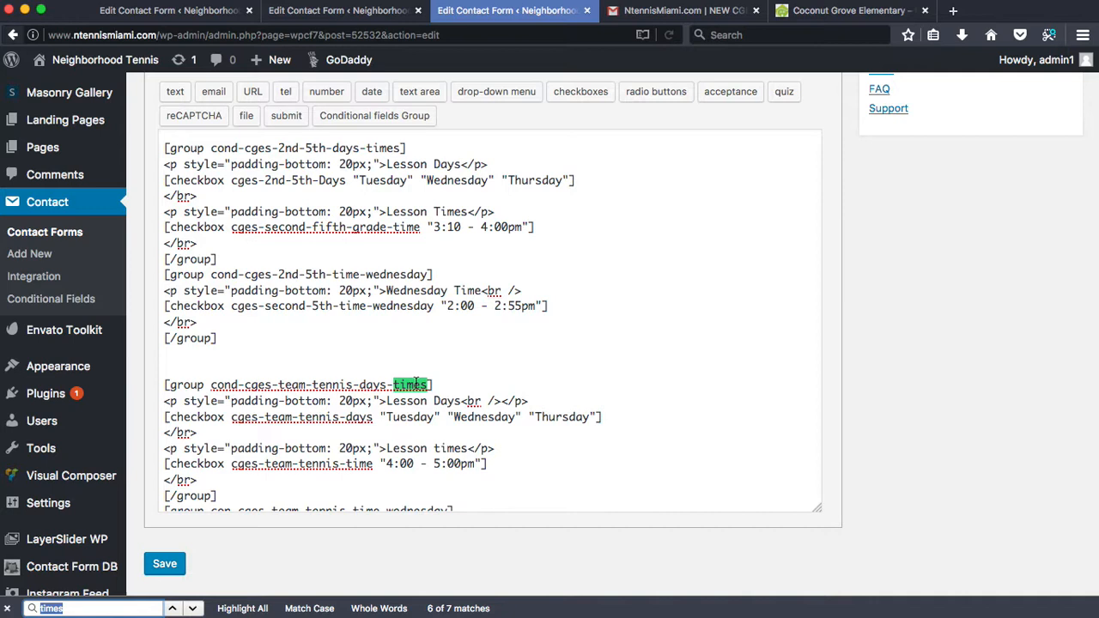
pyautogui.press('Return')
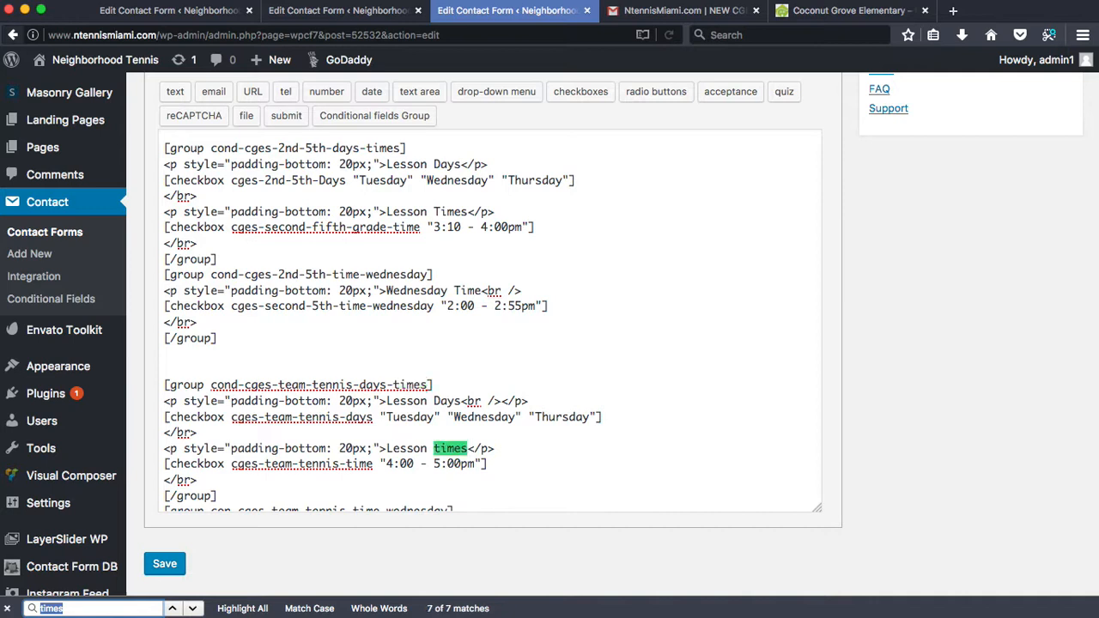
pyautogui.click(438, 450)
pyautogui.press('BackSpace')
pyautogui.write('F')
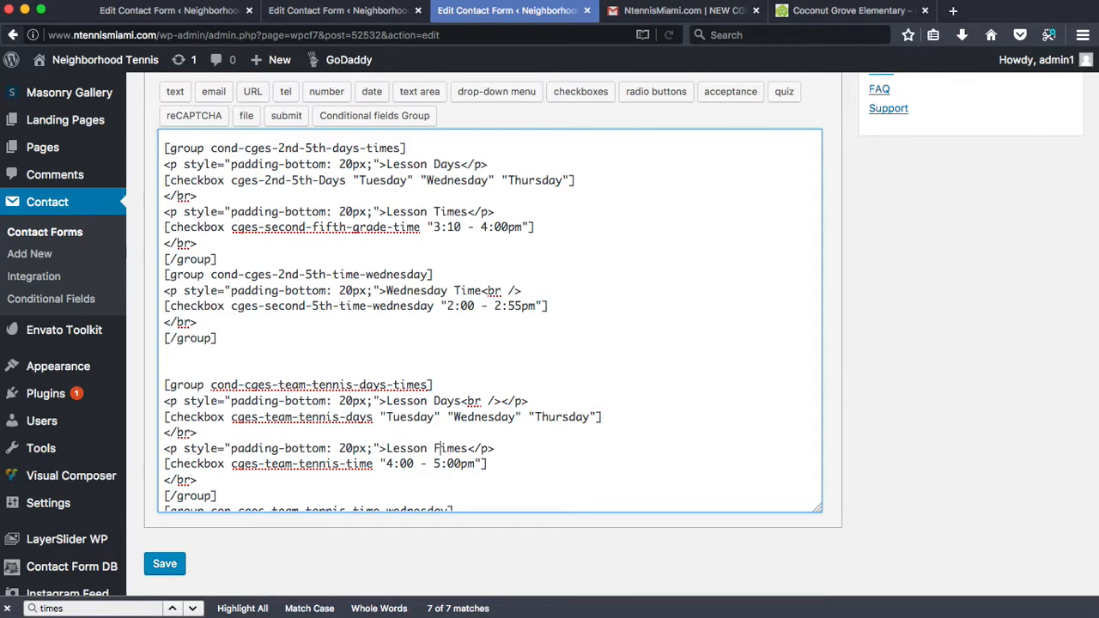
pyautogui.press('super+f')
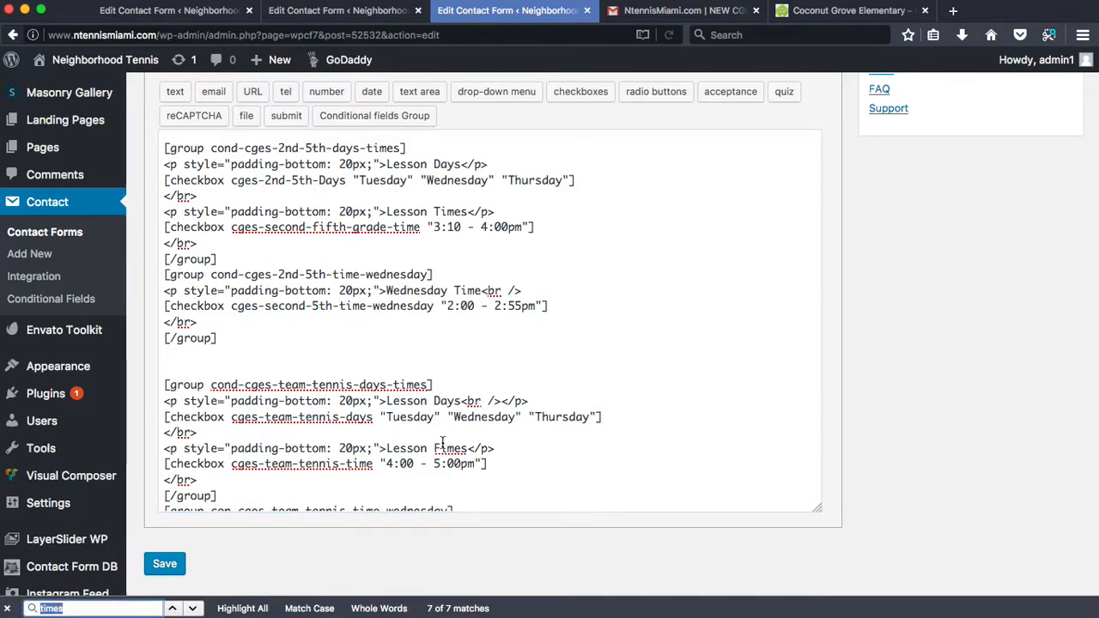
pyautogui.click(441, 447)
pyautogui.press('BackSpace')
pyautogui.write('T')
# - Go through all matches for "times" in the template to check the capitalization of the Lesson Times headings
pyautogui.press('super+f')
pyautogui.press('Return')
pyautogui.press('Return')
pyautogui.press('Return')
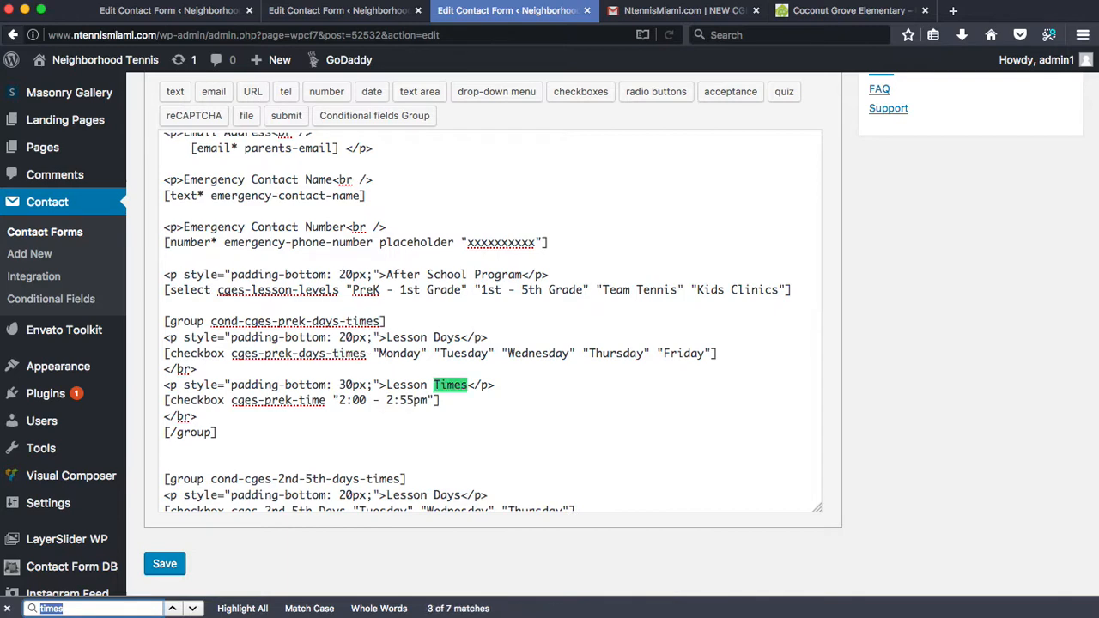
pyautogui.press('Return')
pyautogui.press('Return')
pyautogui.press('Return')
pyautogui.press('Return')
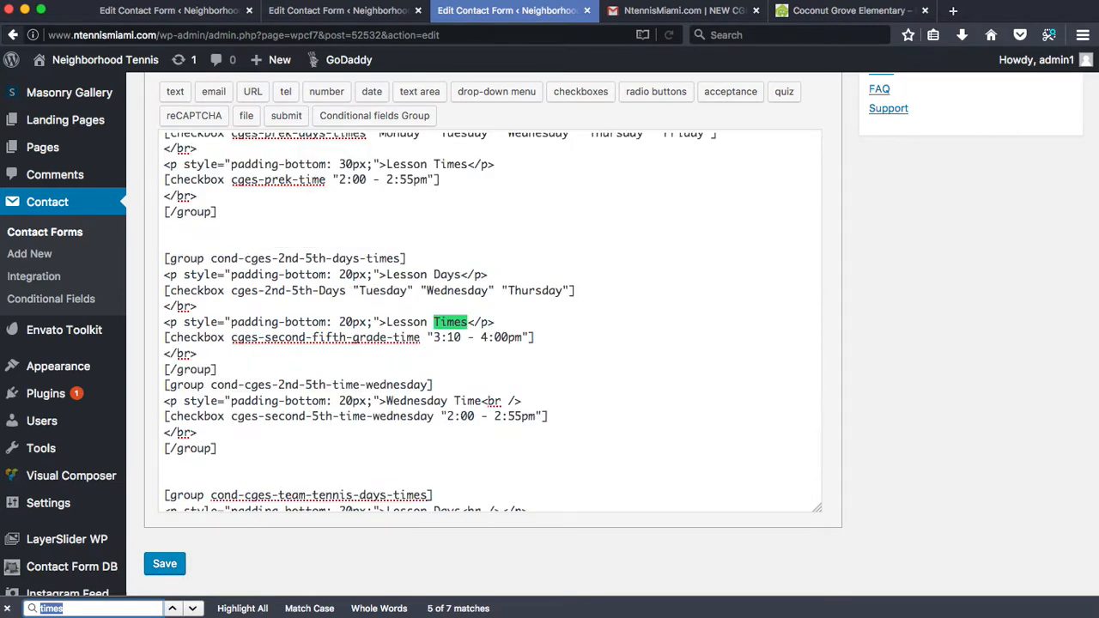
pyautogui.click(369, 398)
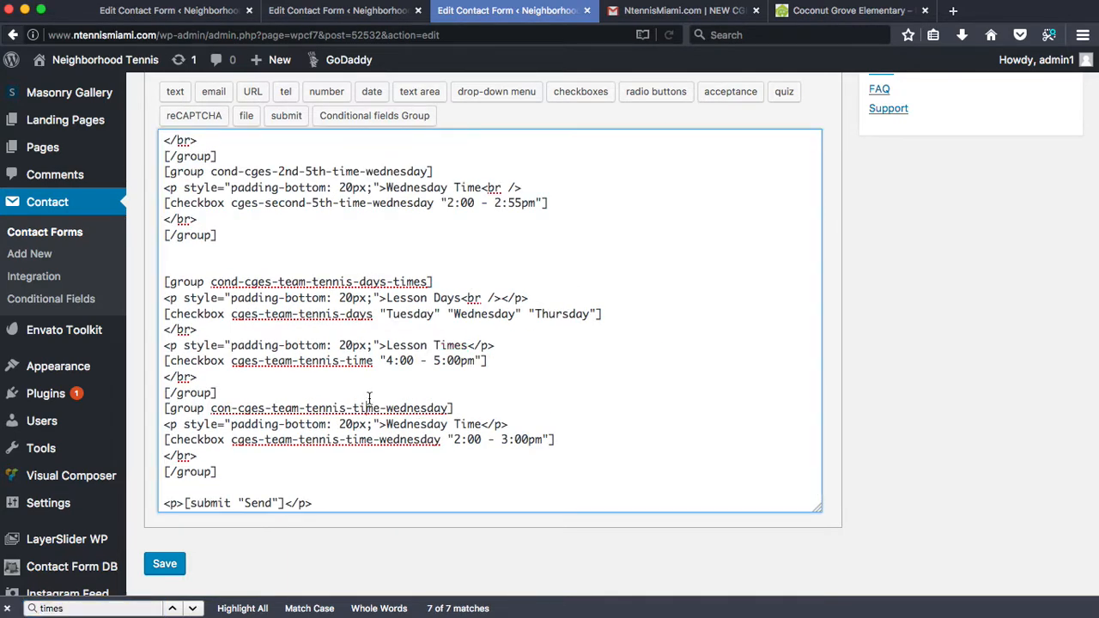
pyautogui.scroll(7, 327, 287)
pyautogui.scroll(-4, 327, 288)
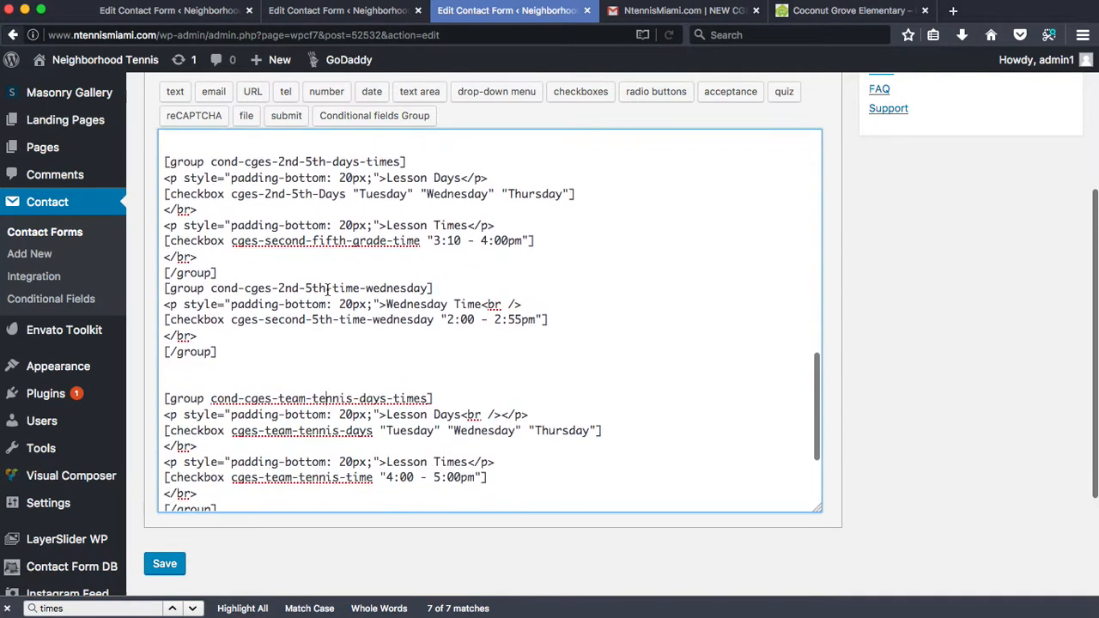
# - Switch to the Coconut Grove Elementary Registration form and show the lesson time groups in its form template
pyautogui.click(352, 10)
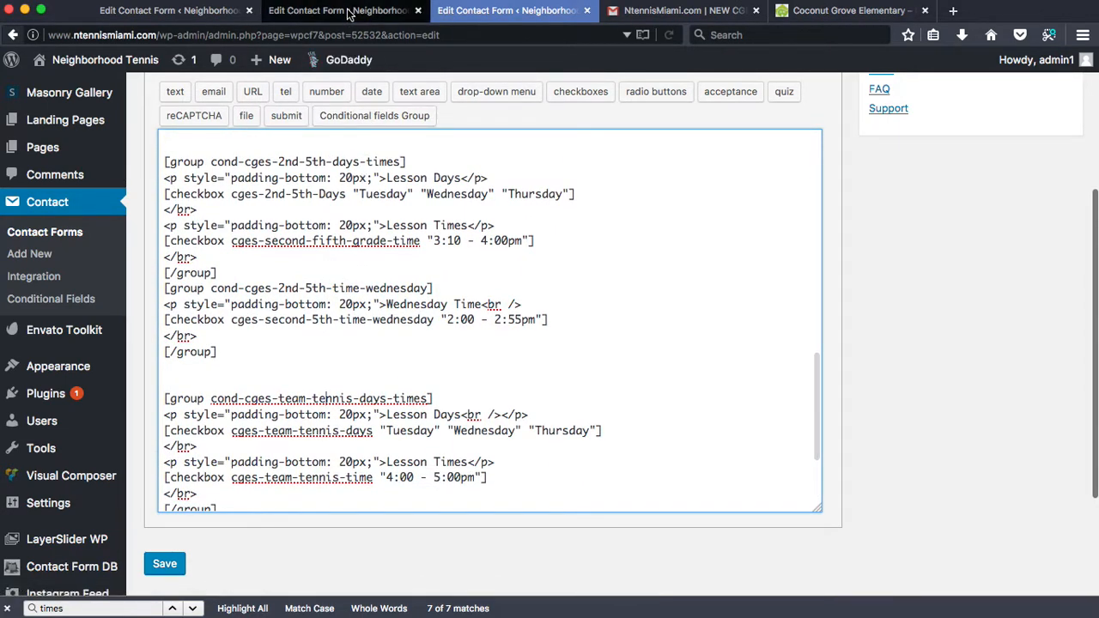
pyautogui.scroll(-8, 395, 361)
pyautogui.scroll(8, 392, 401)
pyautogui.scroll(-2, 284, 318)
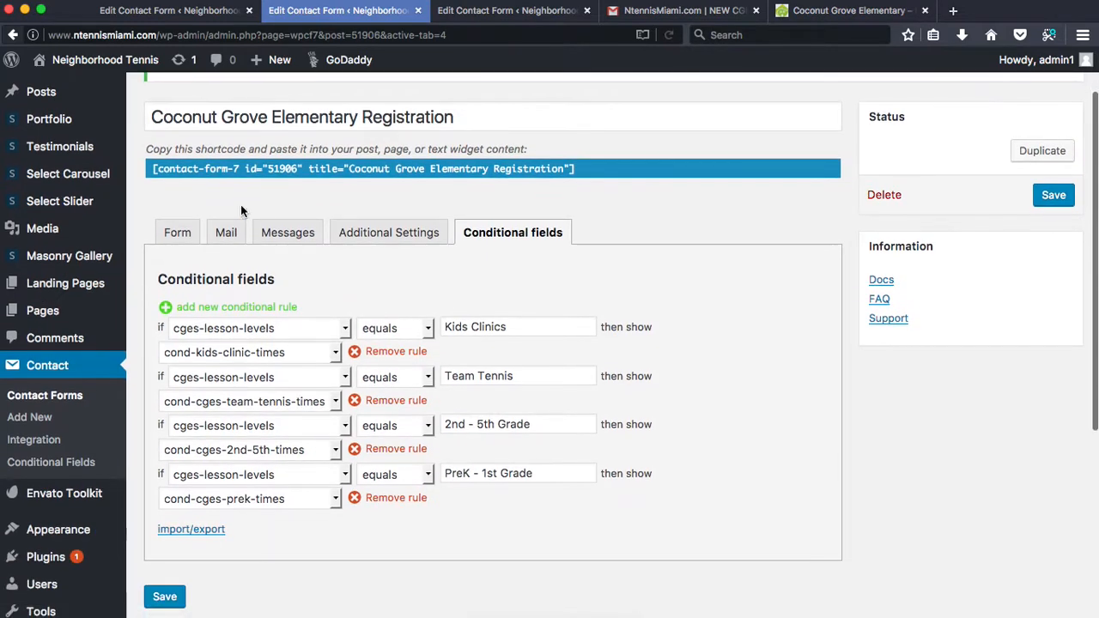
pyautogui.click(177, 234)
pyautogui.scroll(-10, 375, 483)
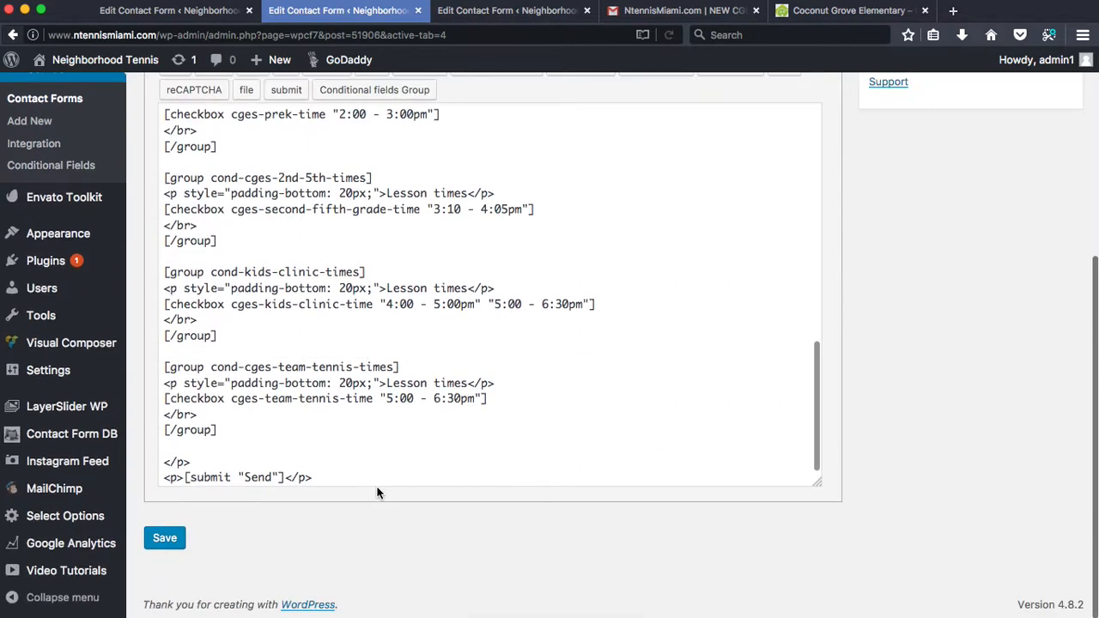
# - Capitalize the Lesson Times headings in the kids clinic, team tennis and 2nd-5th groups, and review all four lesson time groups
pyautogui.click(434, 289)
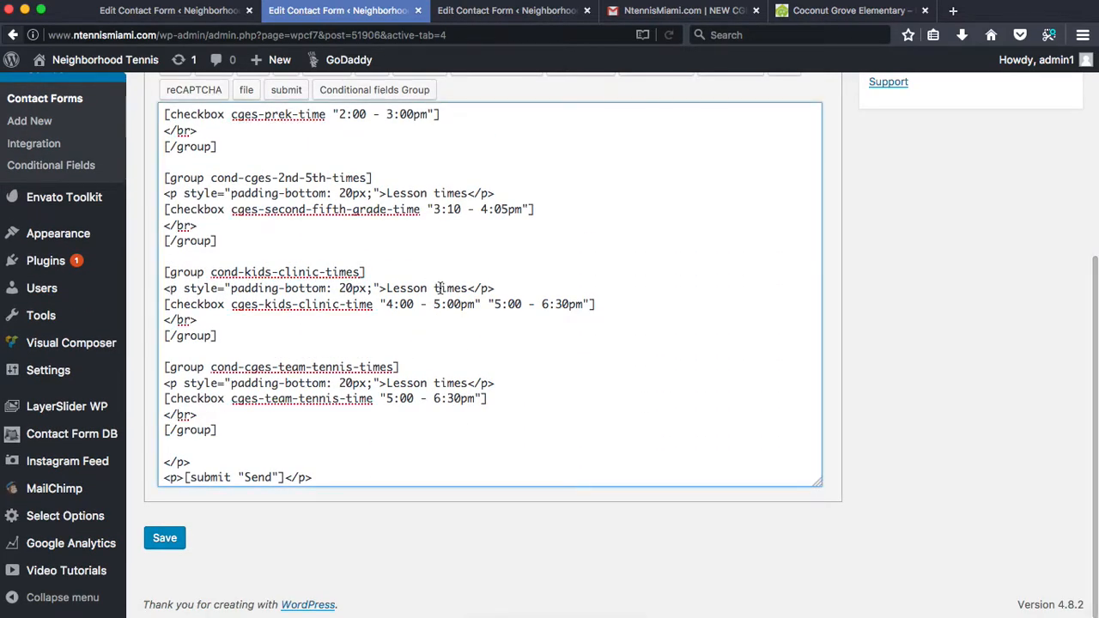
pyautogui.press('Delete')
pyautogui.write('T')
pyautogui.click(435, 383)
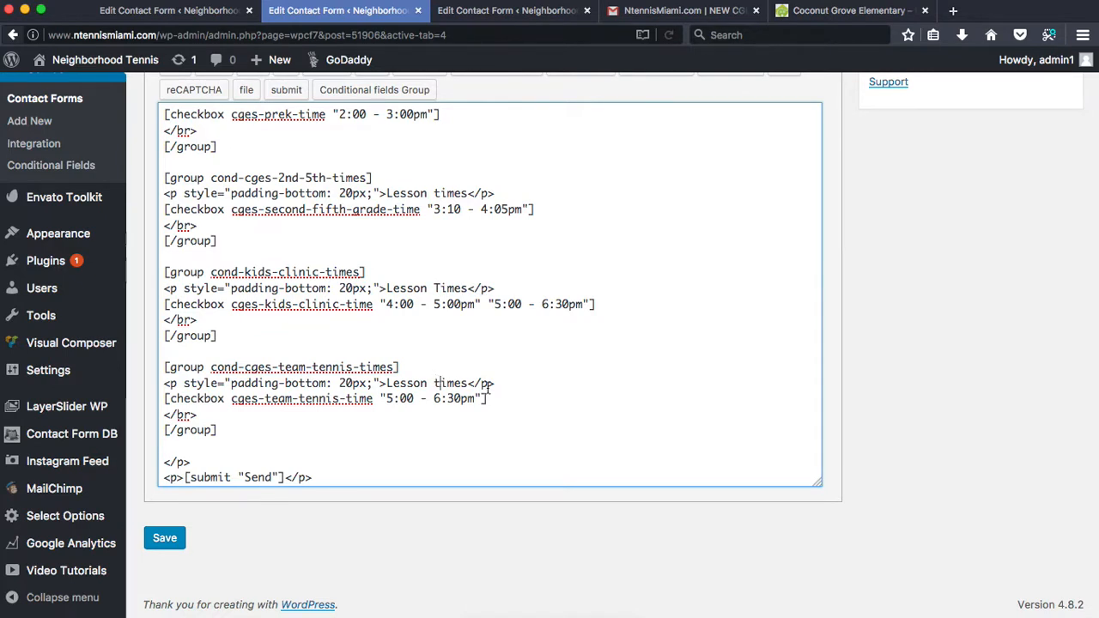
pyautogui.press('Delete')
pyautogui.write('T')
pyautogui.click(435, 193)
pyautogui.press('Delete')
pyautogui.write('T')
pyautogui.scroll(2, 355, 242)
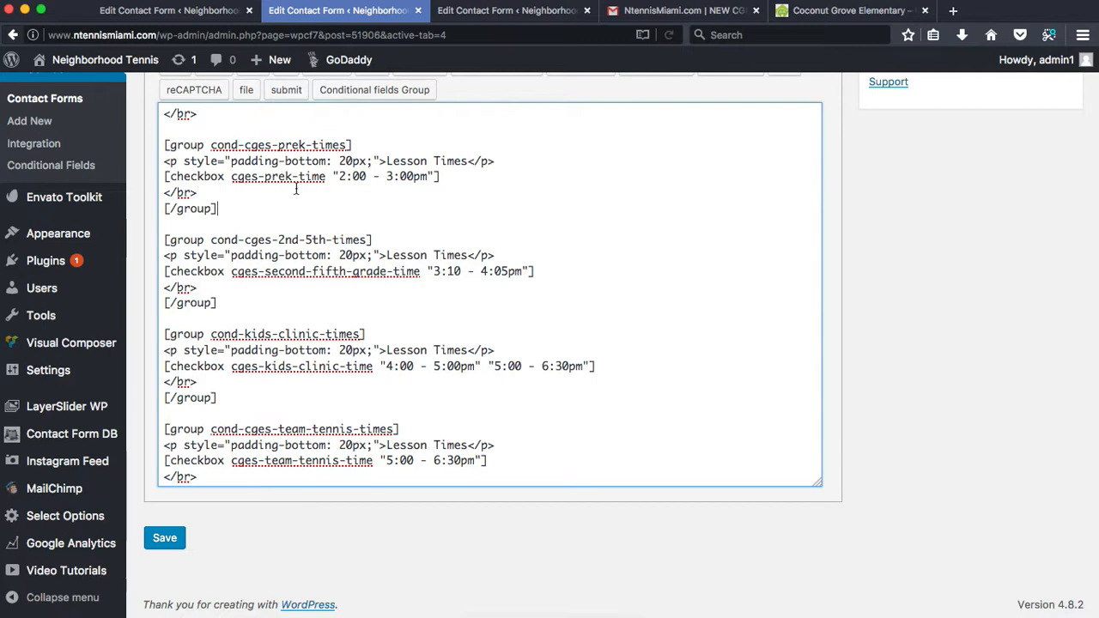
pyautogui.scroll(2, 305, 164)
pyautogui.scroll(-2, 309, 318)
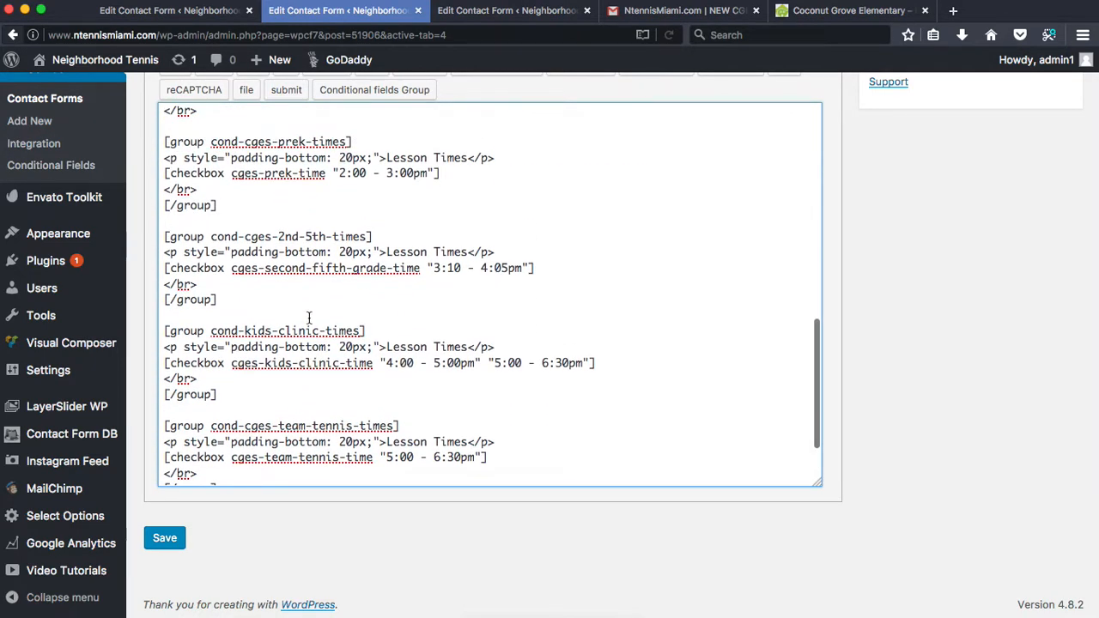
# - Check the four lesson time groups once more and save the Coconut Grove Elementary Registration form
pyautogui.scroll(-3, 309, 318)
pyautogui.scroll(3, 309, 317)
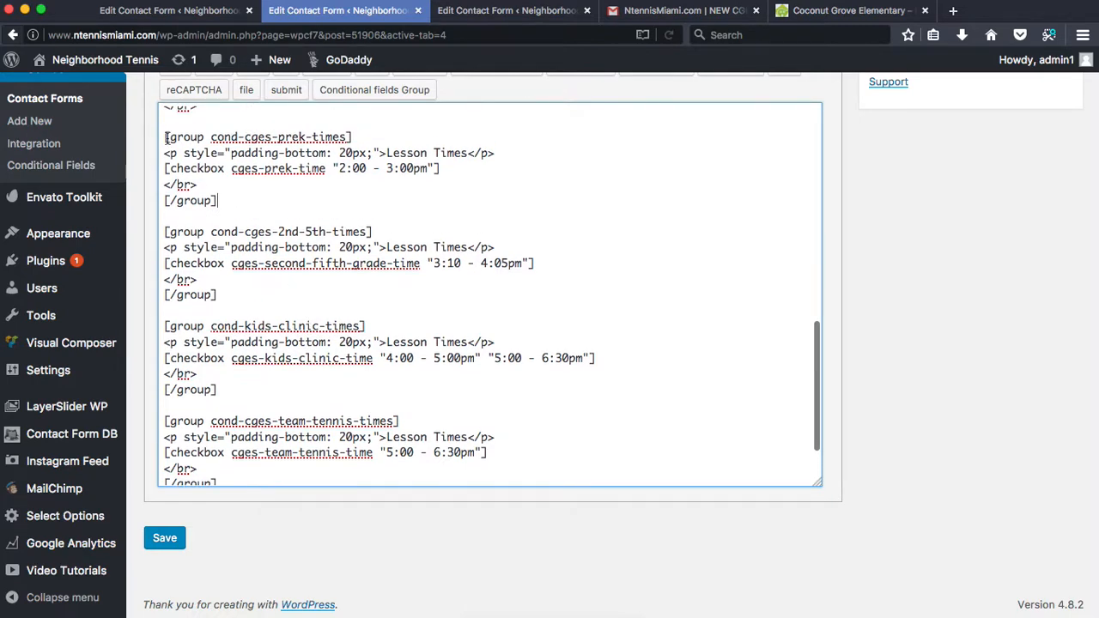
pyautogui.scroll(1, 223, 206)
pyautogui.scroll(-1, 278, 277)
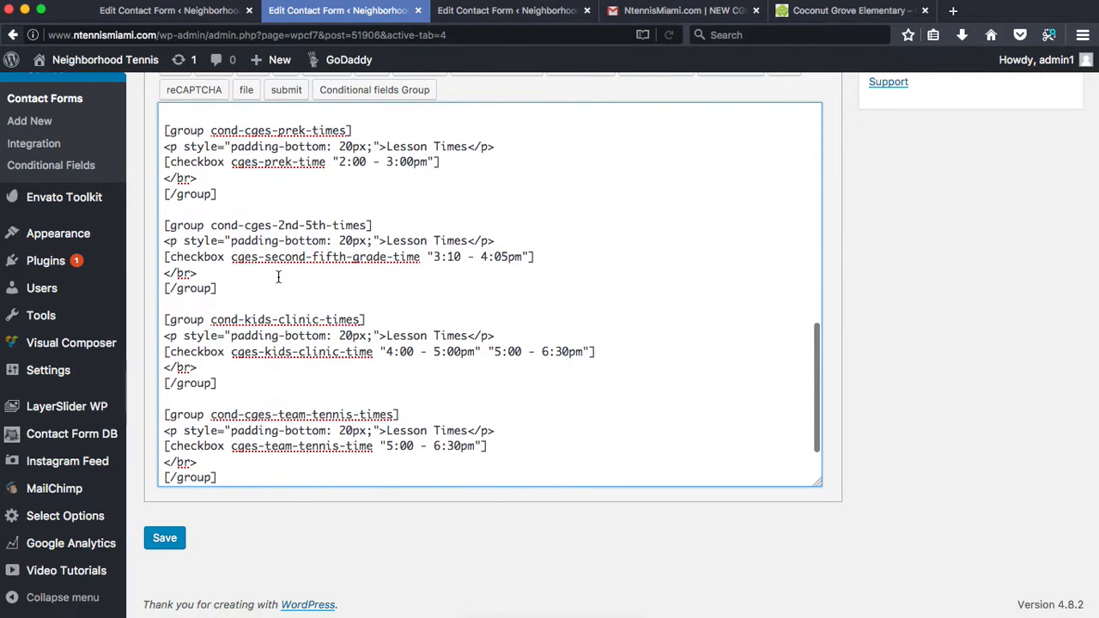
pyautogui.scroll(-1, 279, 277)
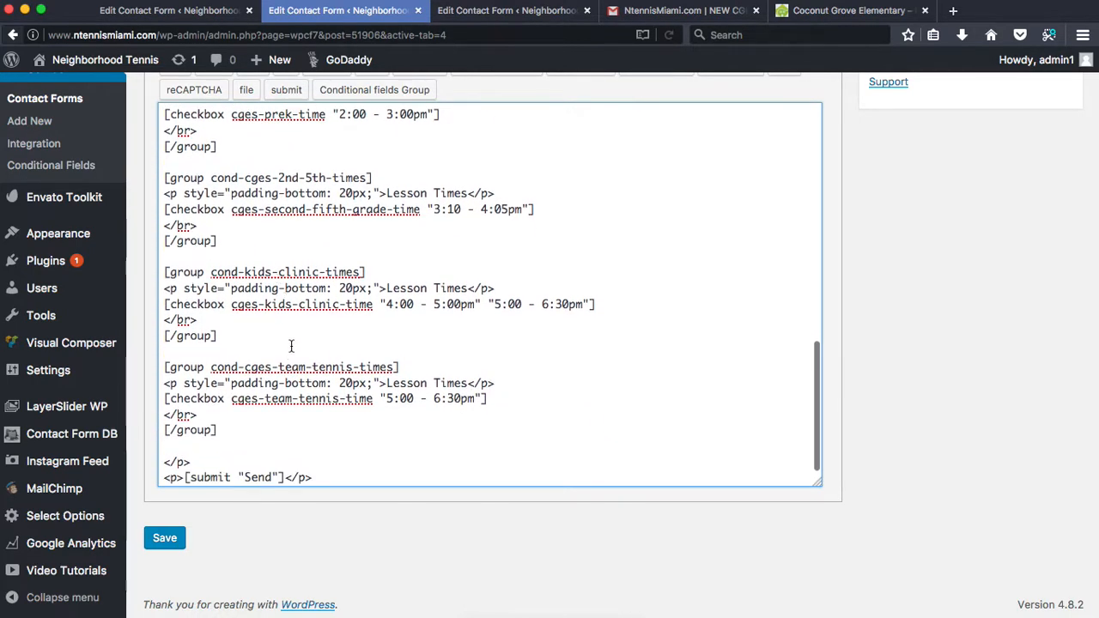
pyautogui.click(167, 538)
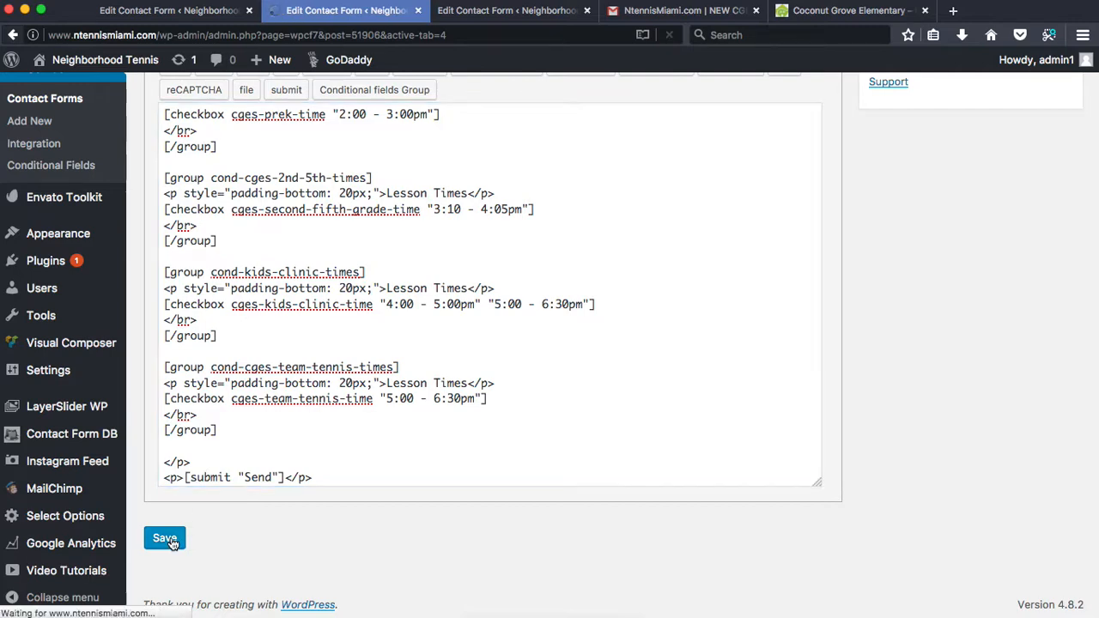
# - Switch to the partial backup form and examine its After School Program options and the lesson days and times in the cond-cges-prek-days-times group
pyautogui.click(487, 13)
pyautogui.scroll(10, 531, 372)
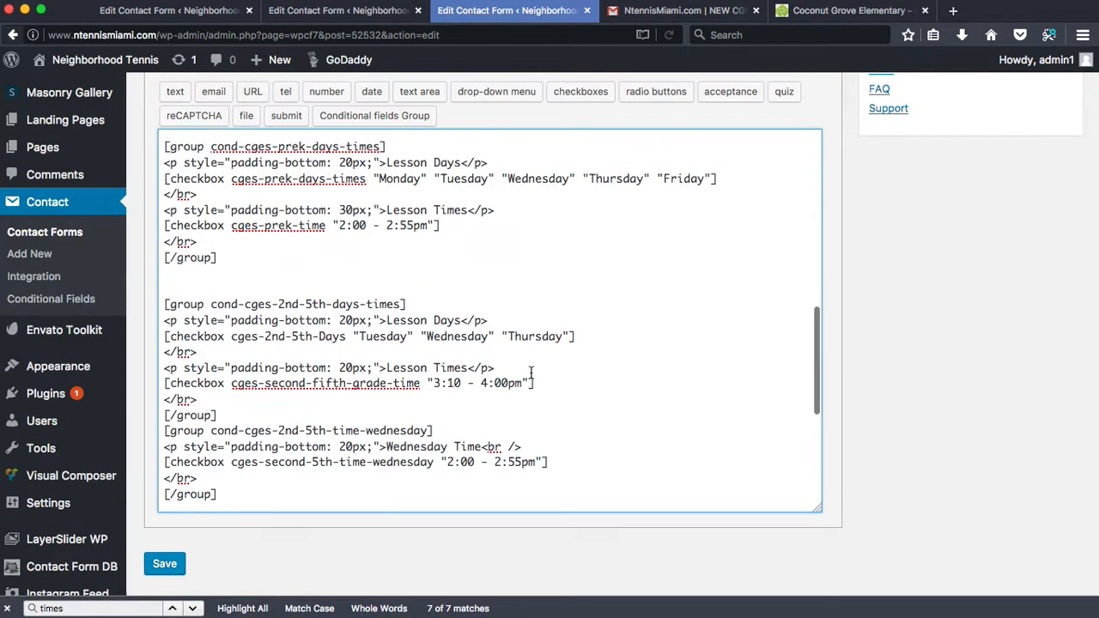
pyautogui.scroll(2, 531, 373)
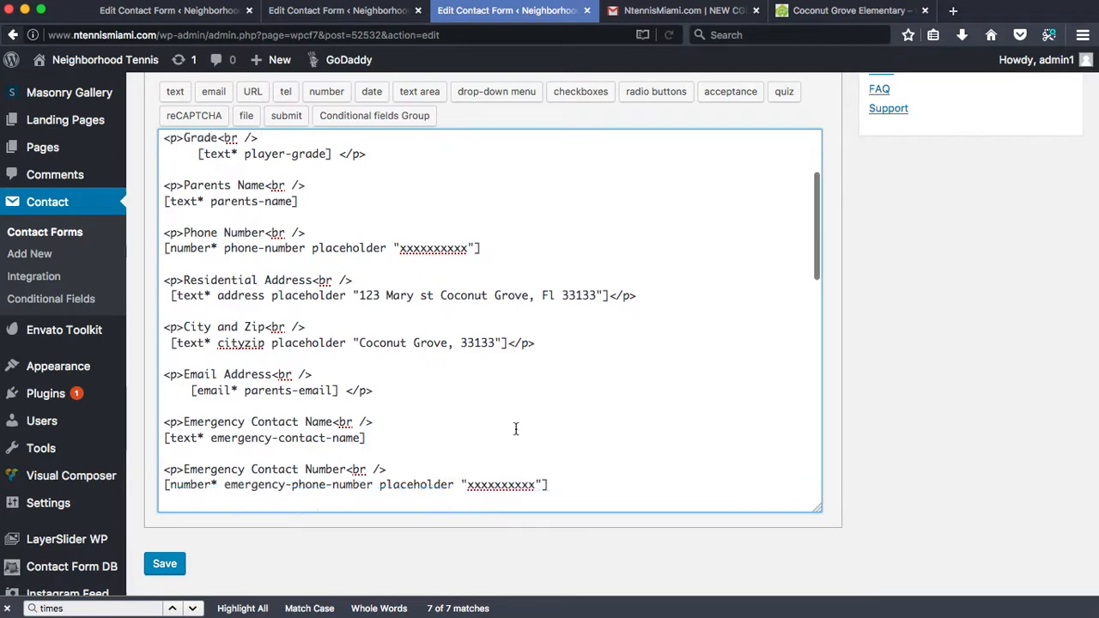
pyautogui.scroll(-5, 516, 430)
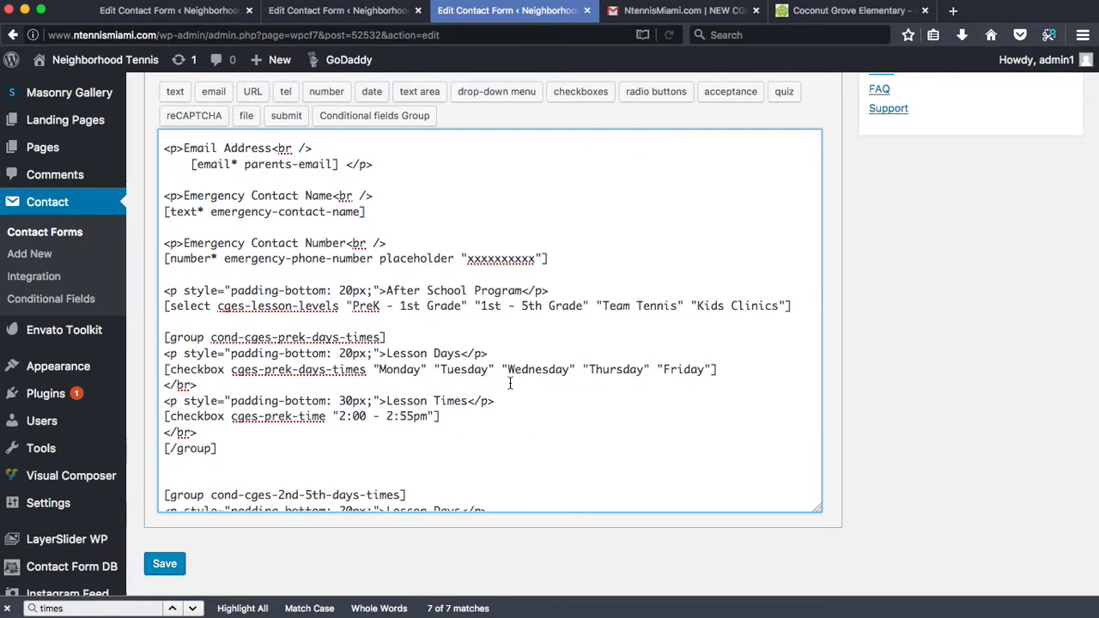
pyautogui.scroll(-2, 516, 419)
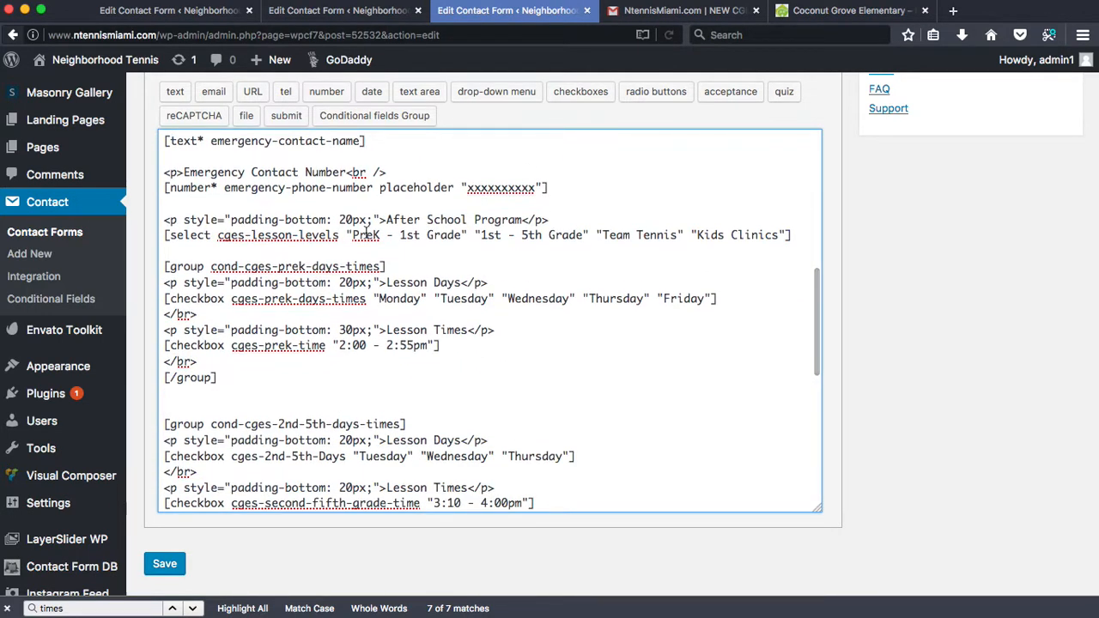
pyautogui.moveTo(352, 234); pyautogui.dragTo(463, 235)
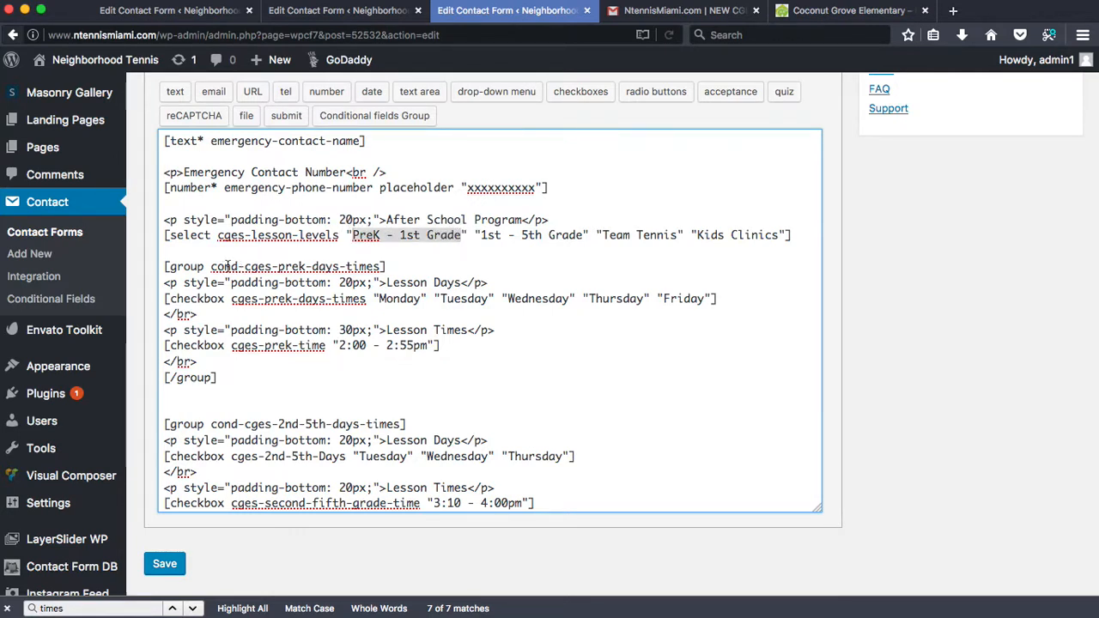
pyautogui.moveTo(210, 266); pyautogui.dragTo(409, 270)
pyautogui.click(404, 268)
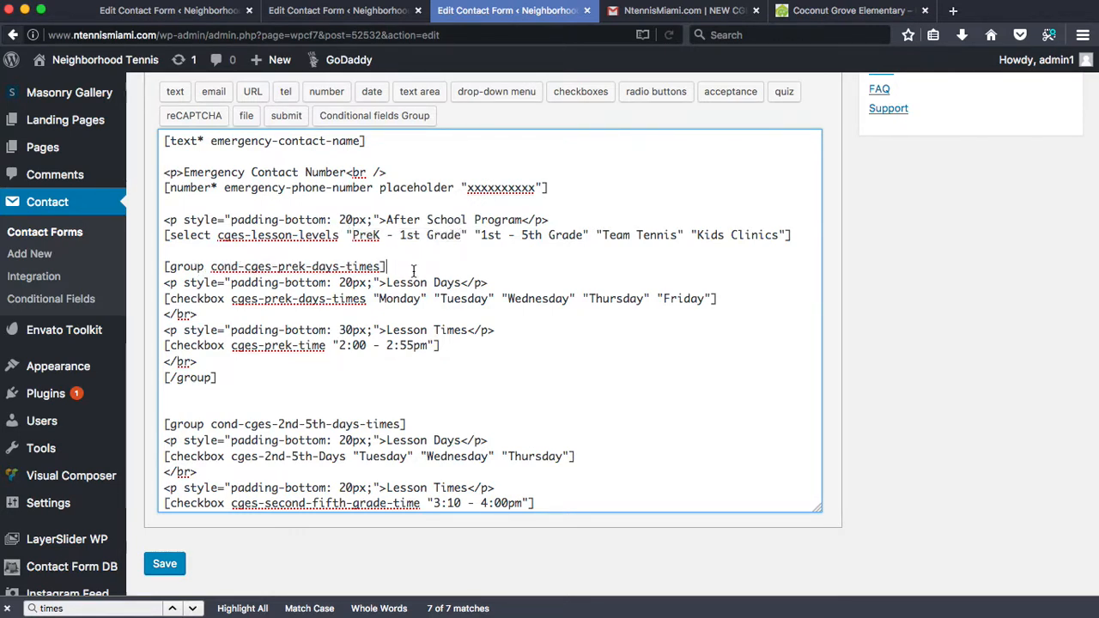
pyautogui.moveTo(489, 282); pyautogui.dragTo(373, 283)
pyautogui.moveTo(515, 330); pyautogui.dragTo(384, 330)
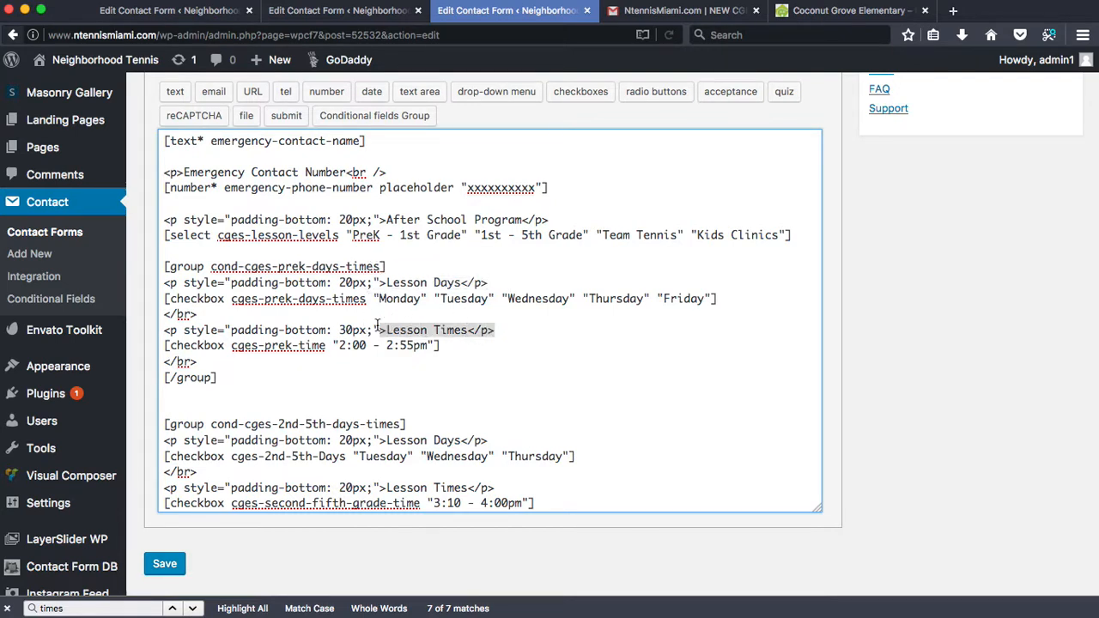
pyautogui.click(384, 394)
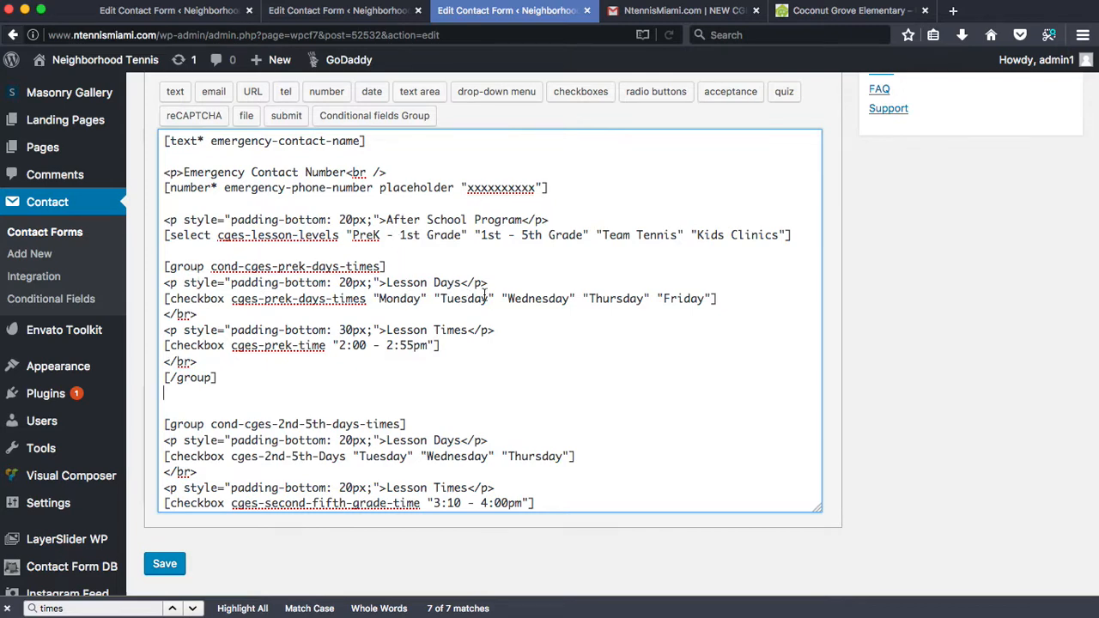
# - Examine the lesson days and the lesson time offered in the cond-cges-2nd-5th-days-times group
pyautogui.scroll(-1, 430, 419)
pyautogui.scroll(-4, 430, 419)
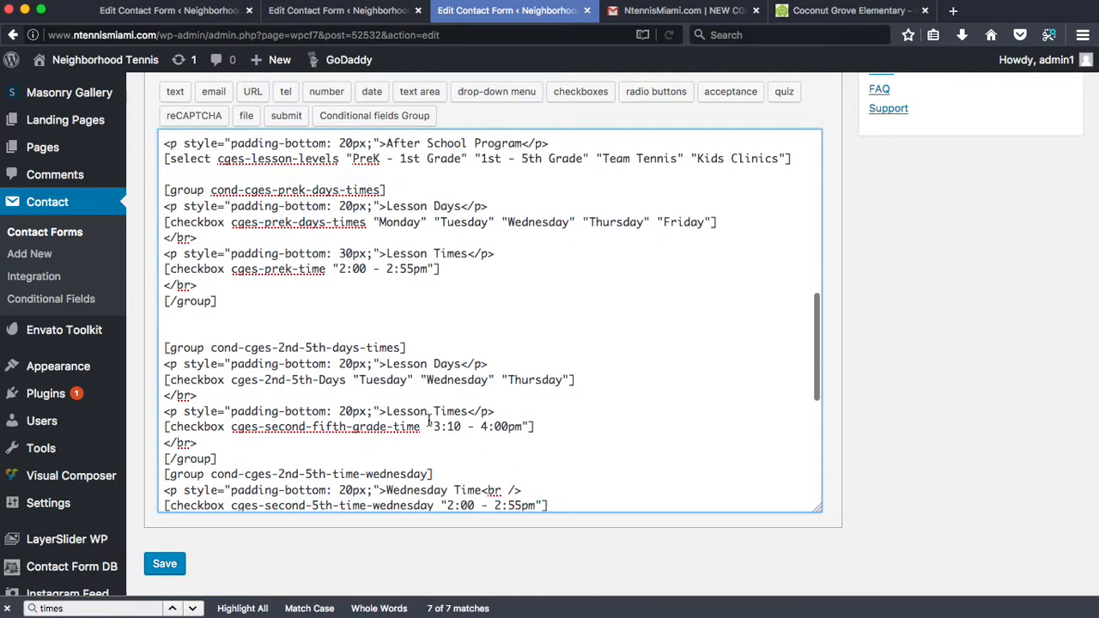
pyautogui.click(333, 348)
pyautogui.scroll(-4, 370, 444)
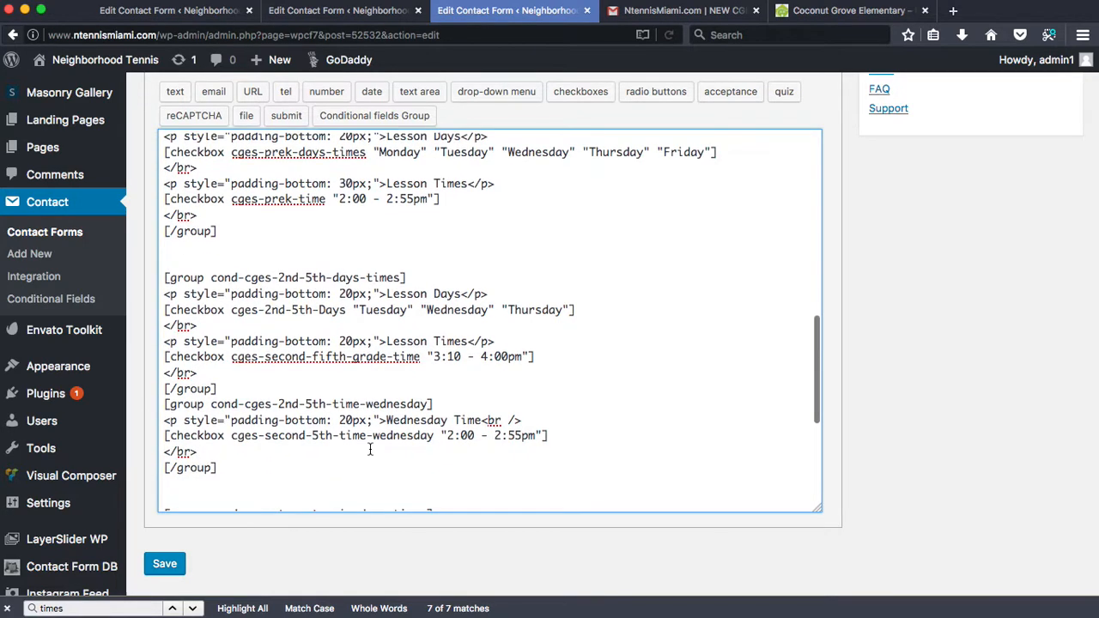
pyautogui.scroll(-2, 422, 321)
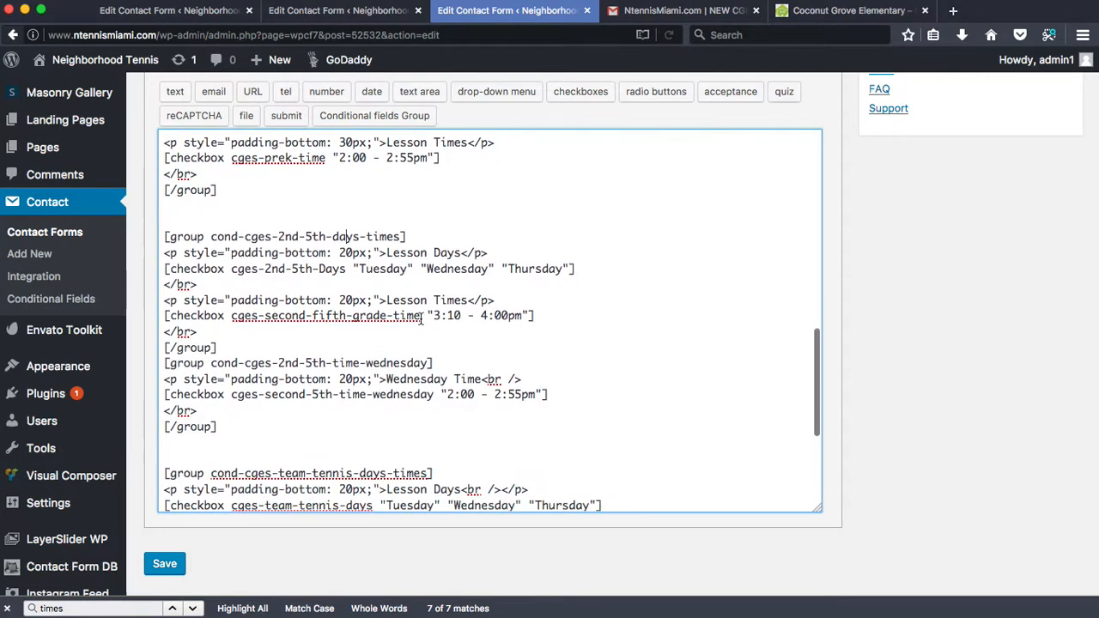
pyautogui.doubleClick(389, 269)
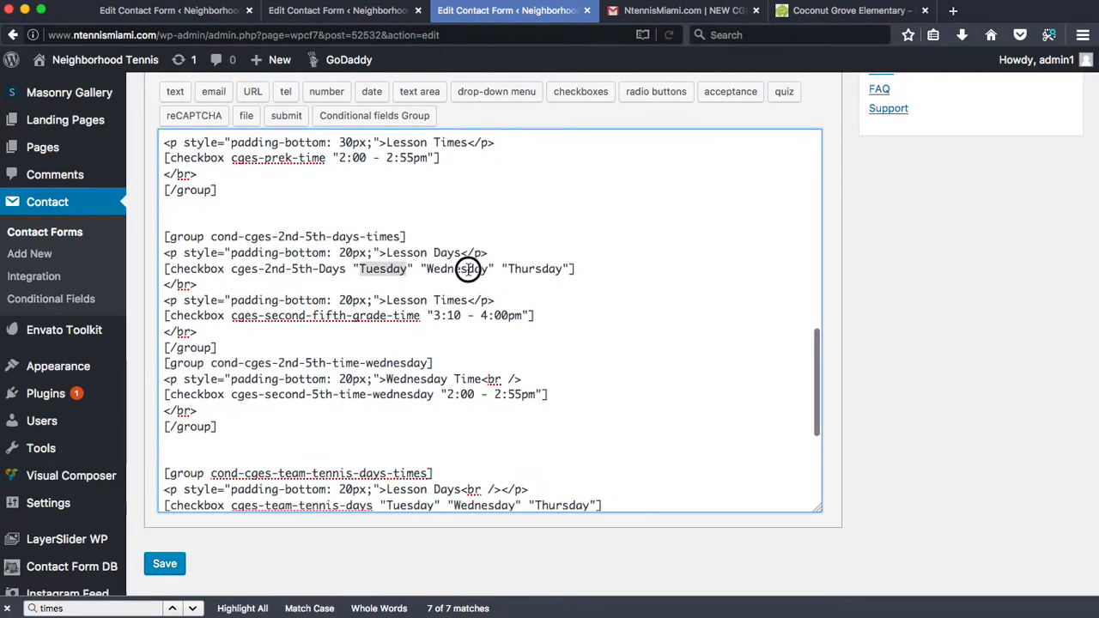
pyautogui.doubleClick(455, 269)
pyautogui.doubleClick(535, 269)
pyautogui.scroll(-2, 537, 392)
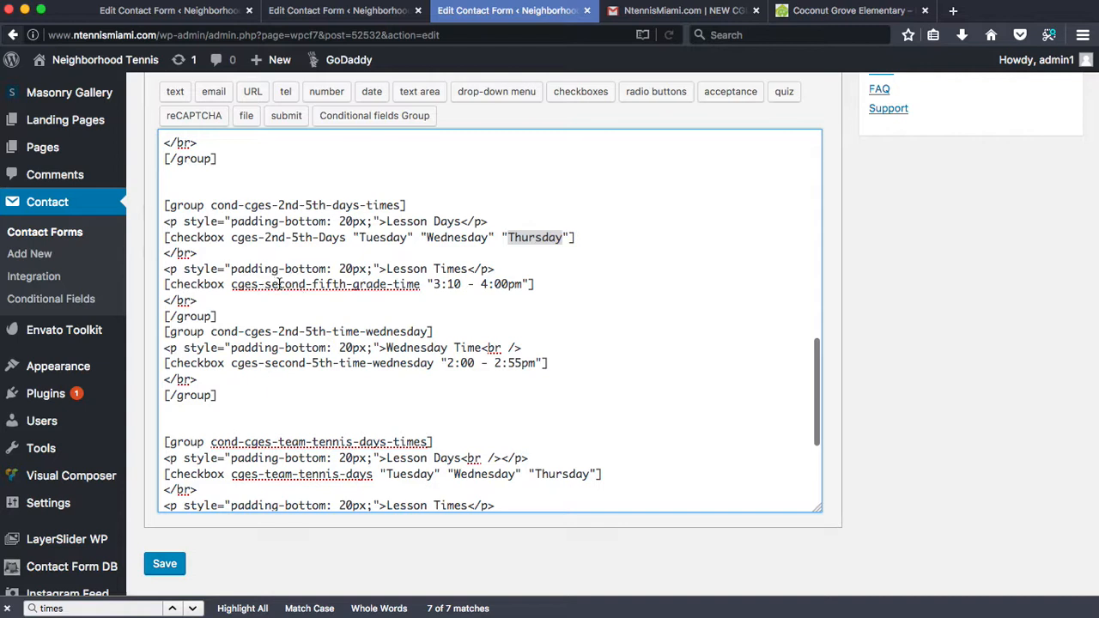
pyautogui.click(436, 284)
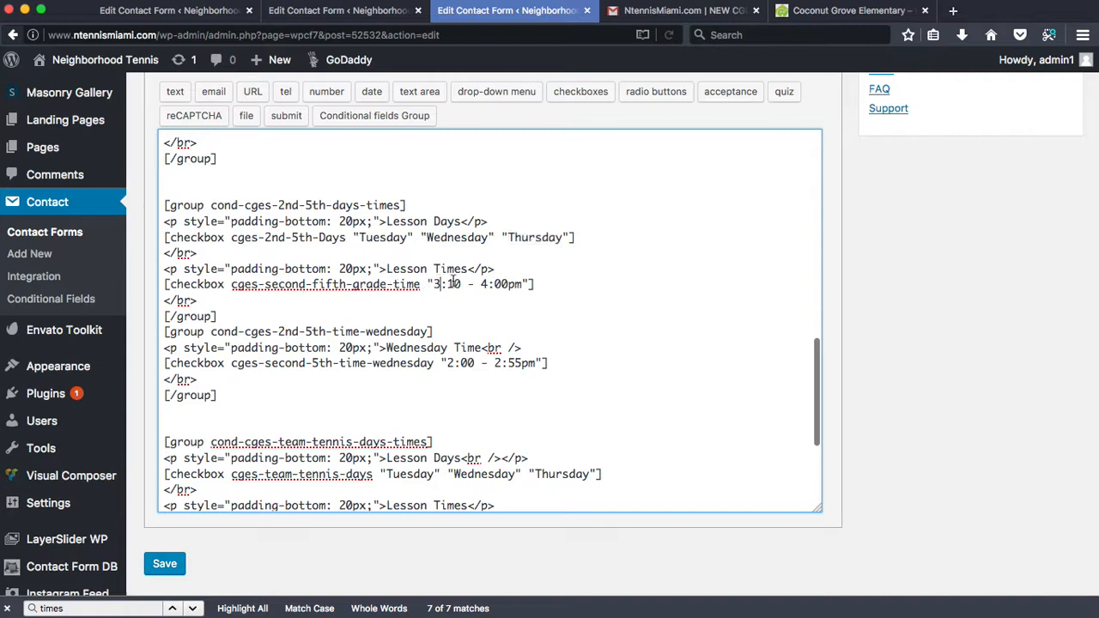
pyautogui.moveTo(481, 284); pyautogui.dragTo(520, 284)
pyautogui.click(519, 282)
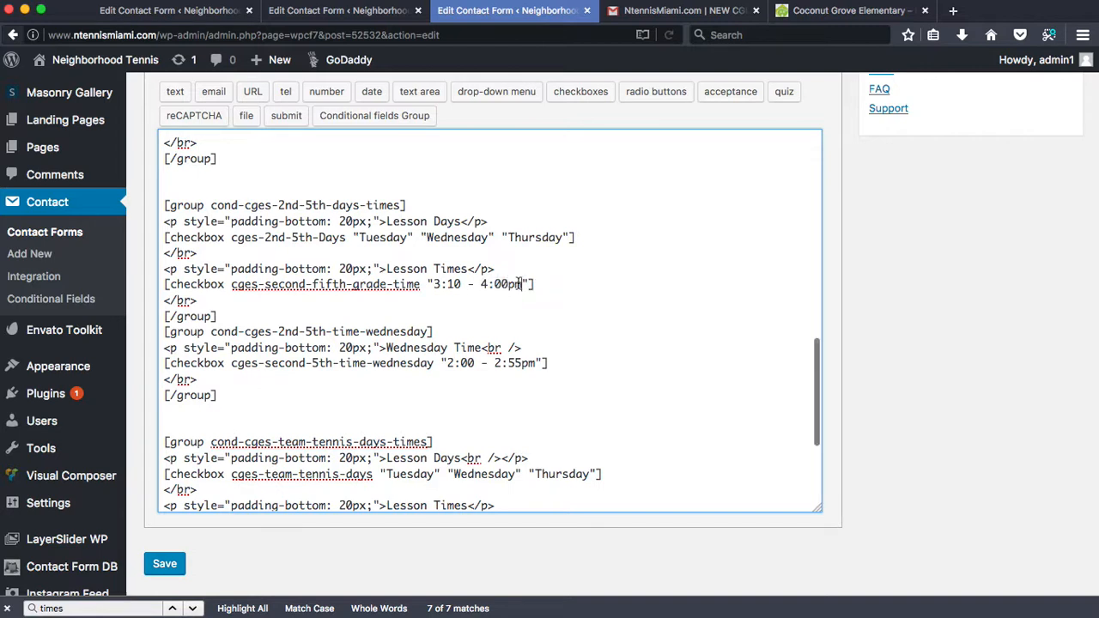
pyautogui.doubleClick(449, 240)
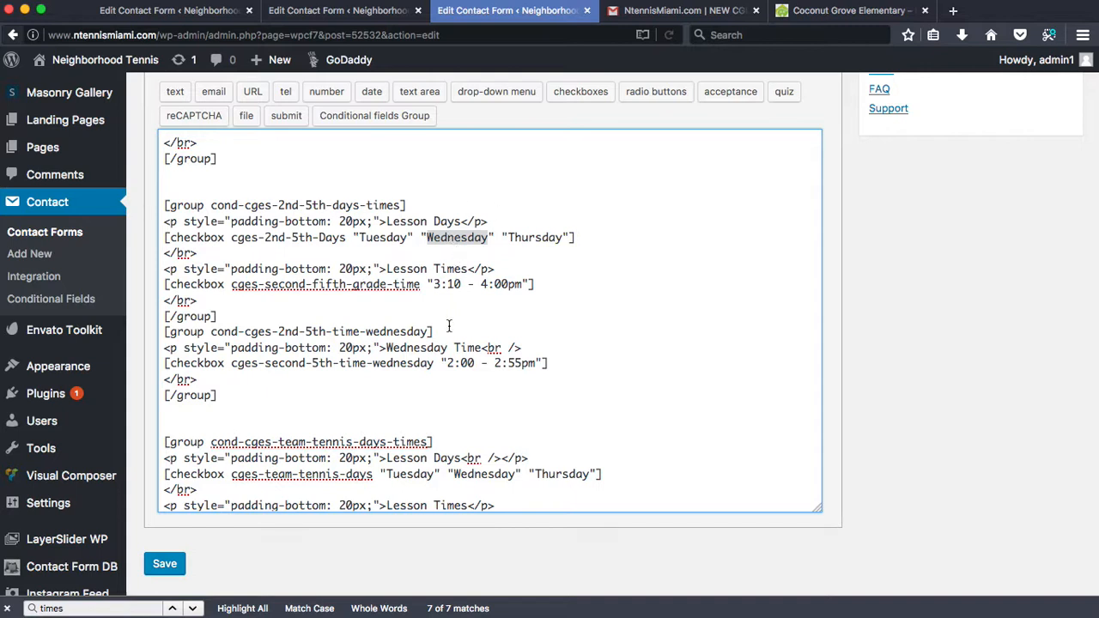
# - Compare the cond-cges-2nd-5th-time-wednesday group with the 2nd-5th days and times group, and examine its Wednesday Time checkbox
pyautogui.moveTo(165, 333); pyautogui.dragTo(234, 396)
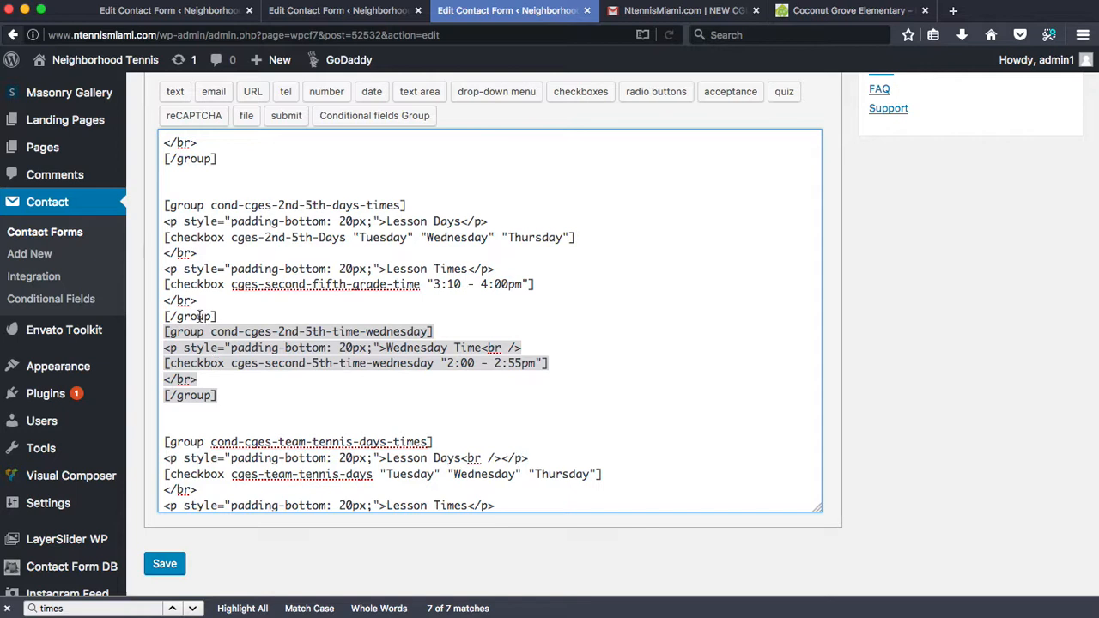
pyautogui.moveTo(222, 315); pyautogui.dragTo(164, 206)
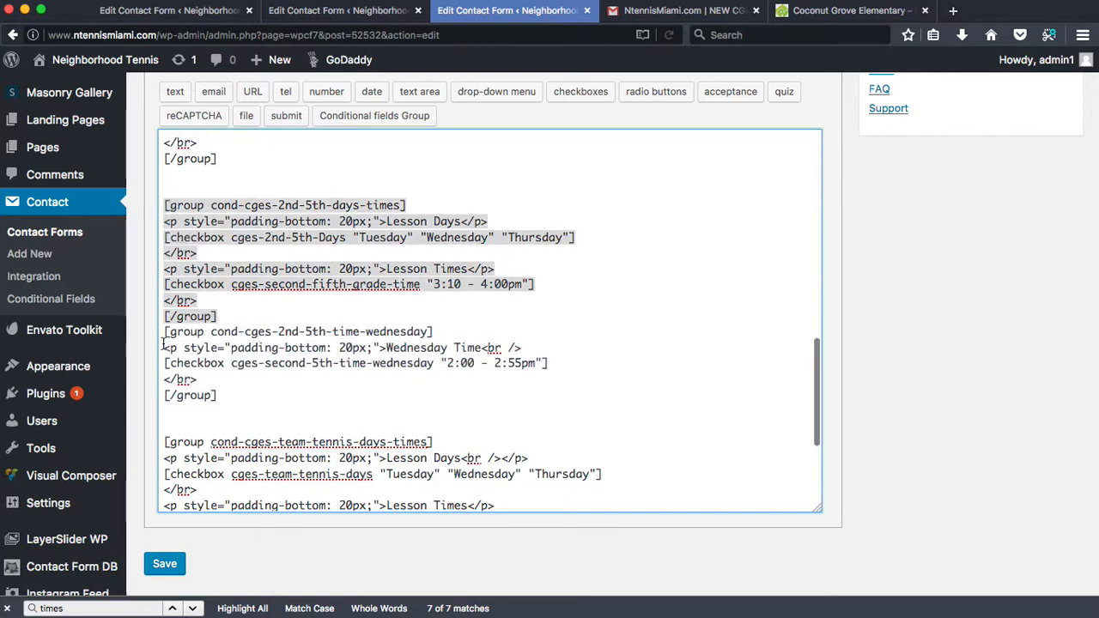
pyautogui.moveTo(164, 332); pyautogui.dragTo(245, 405)
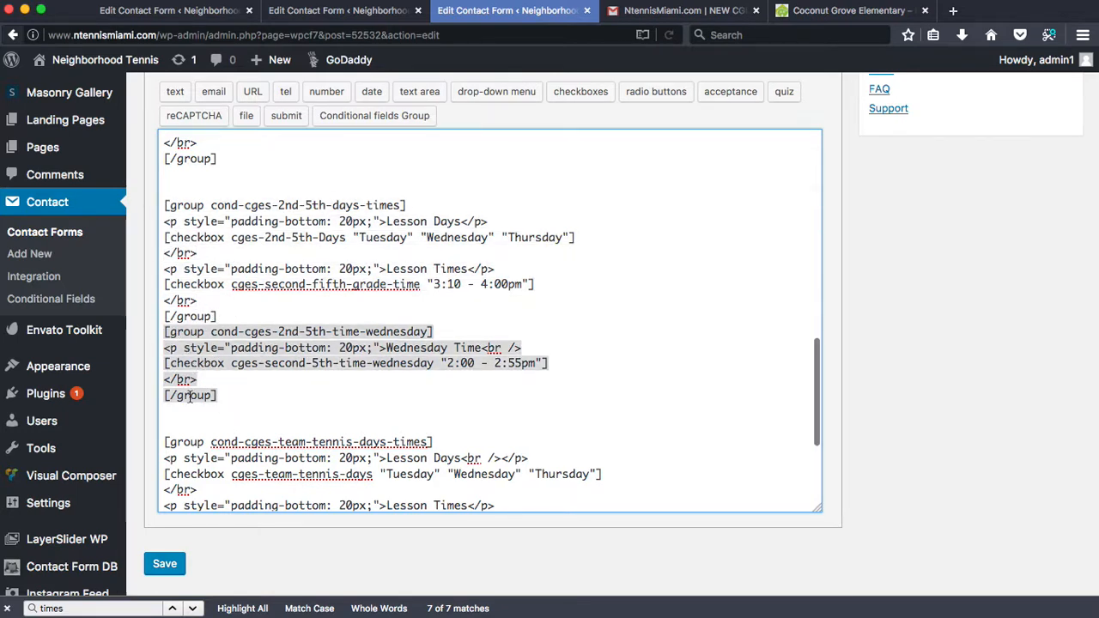
pyautogui.click(231, 380)
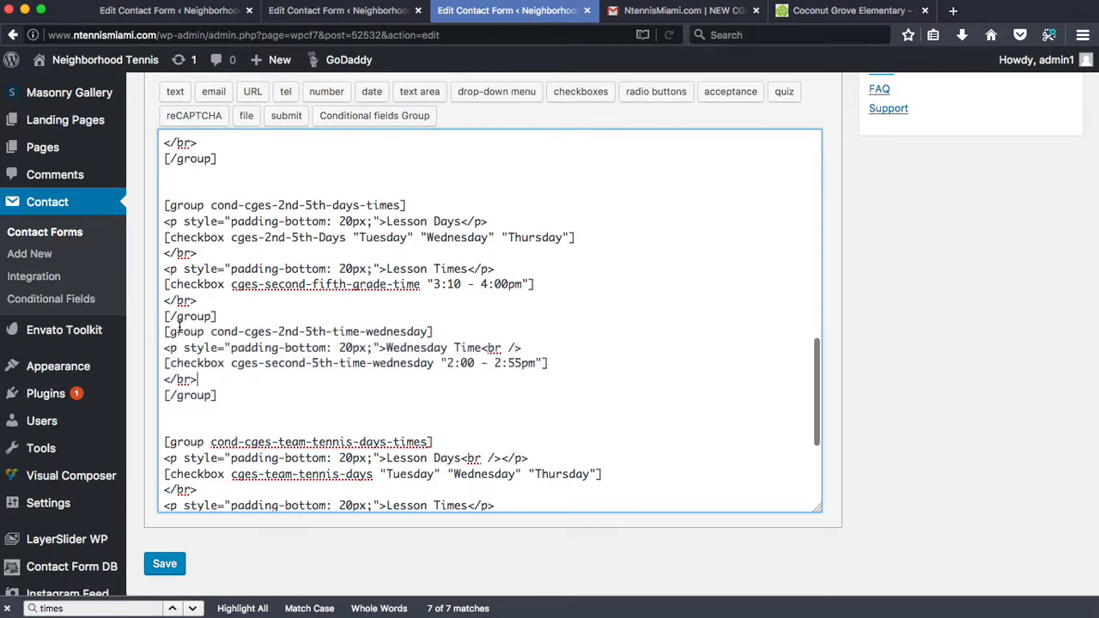
pyautogui.scroll(-1, 194, 343)
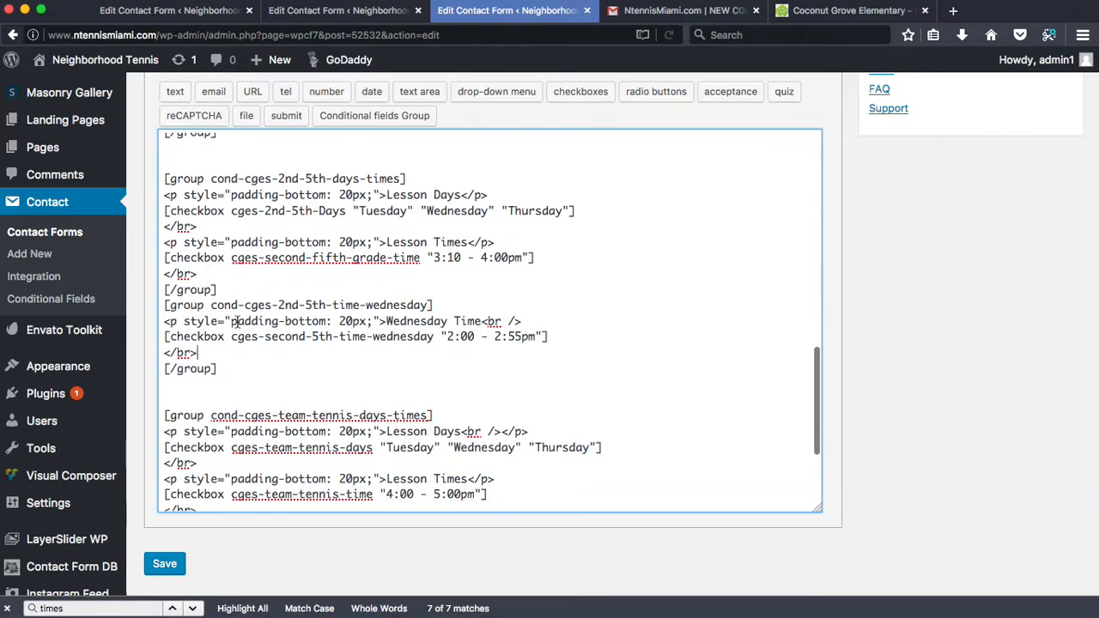
pyautogui.moveTo(383, 321); pyautogui.dragTo(537, 337)
pyautogui.click(483, 321)
pyautogui.click(537, 336)
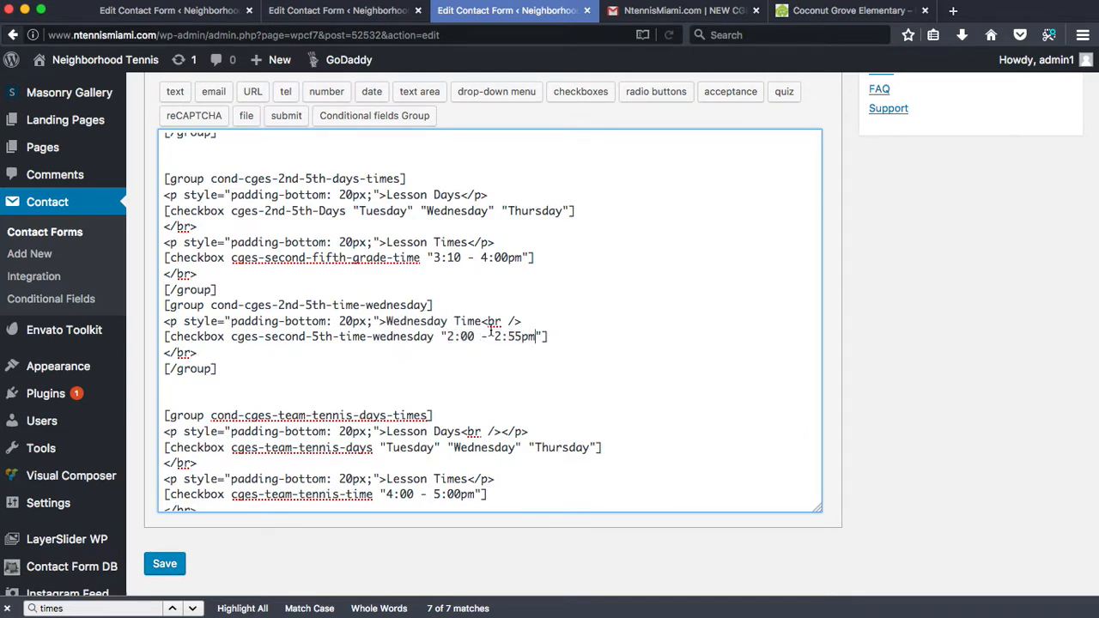
# - Add a new conditional rule to the partial backup form and base it on the cges-lesson-levels field
pyautogui.scroll(5, 958, 317)
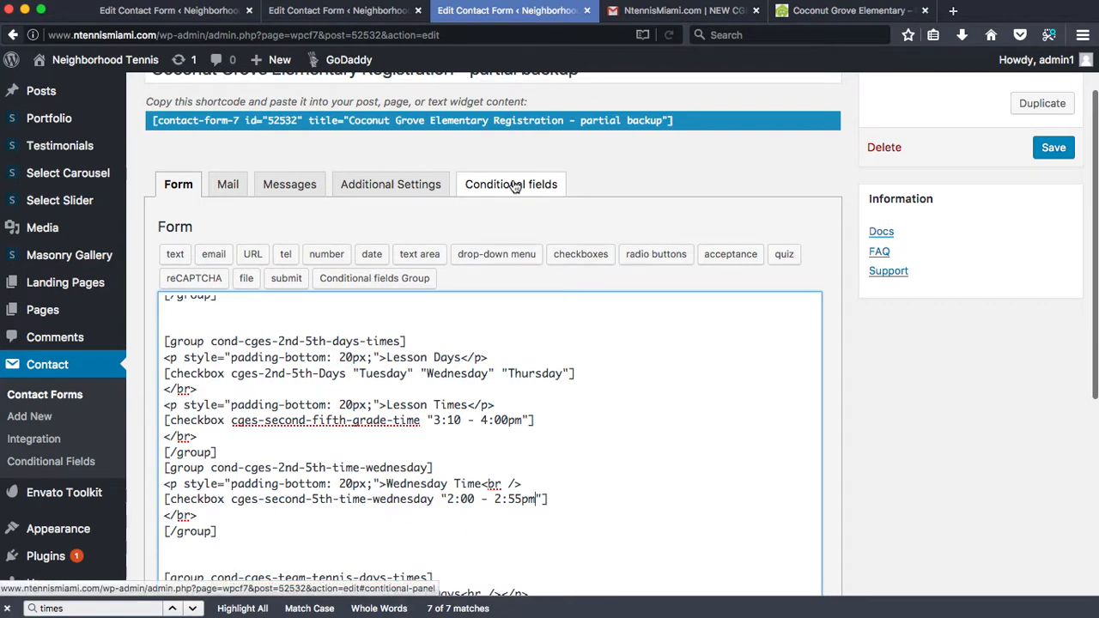
pyautogui.click(515, 185)
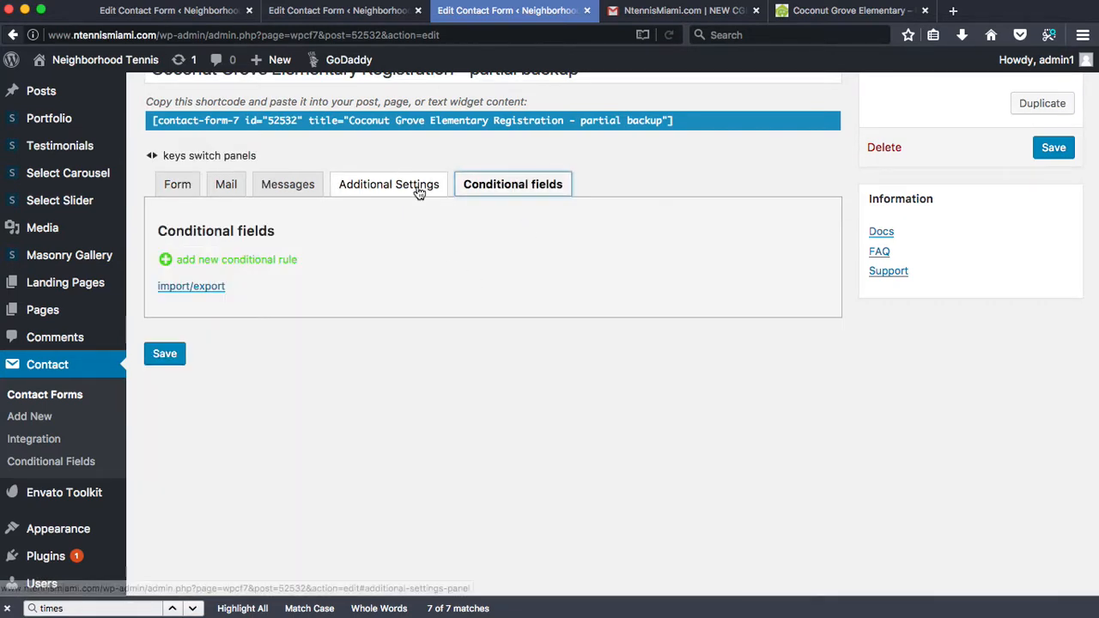
pyautogui.click(365, 191)
pyautogui.click(287, 189)
pyautogui.click(226, 189)
pyautogui.click(535, 196)
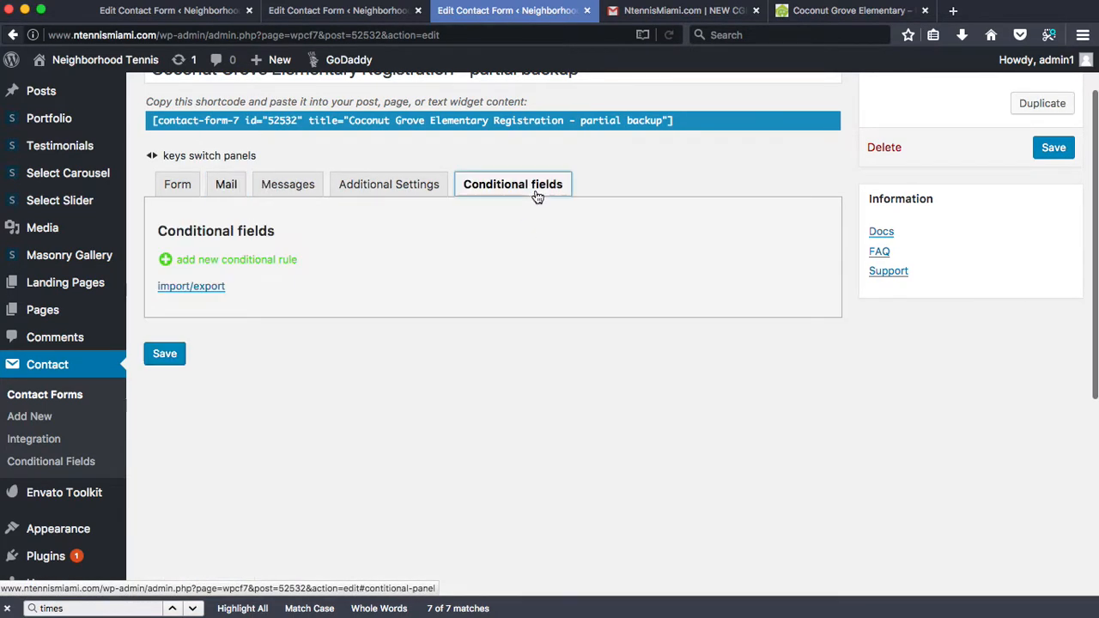
pyautogui.click(258, 261)
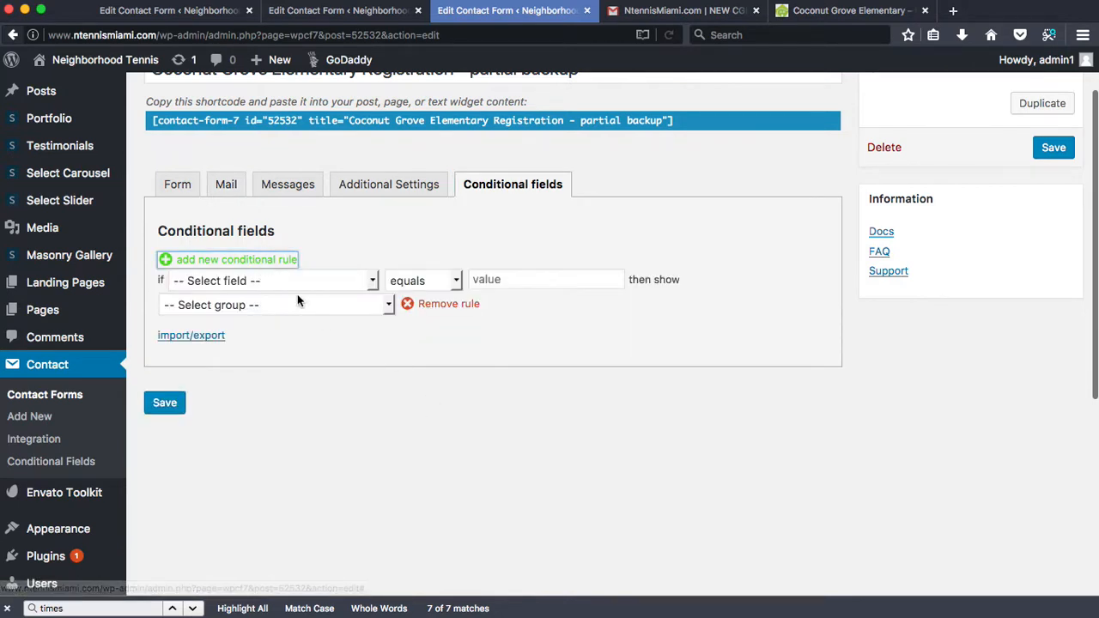
pyautogui.click(273, 284)
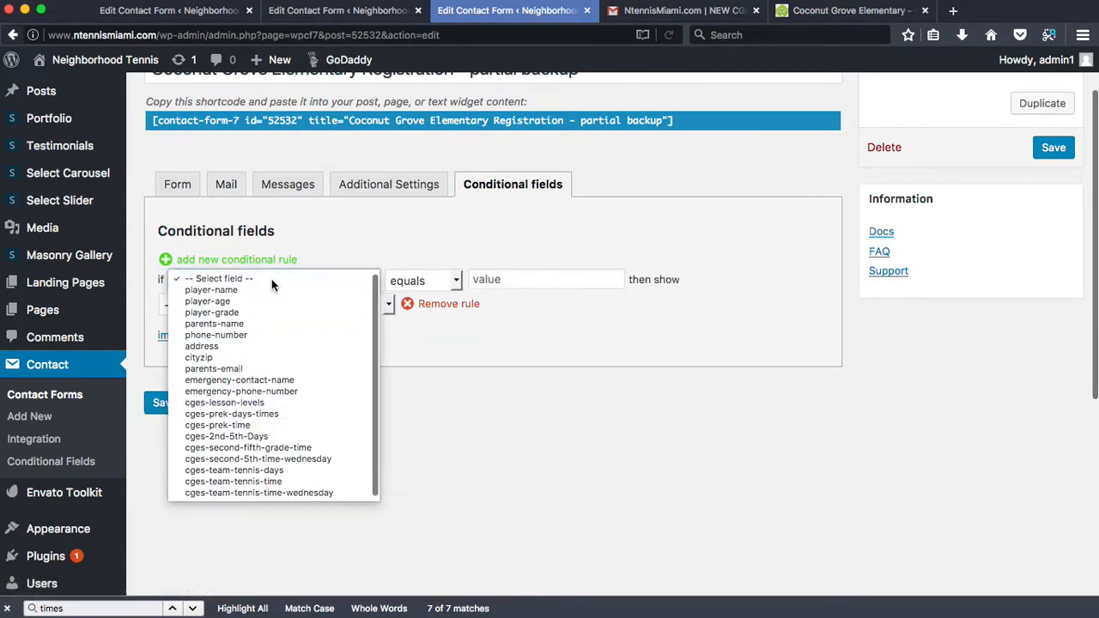
pyautogui.click(251, 403)
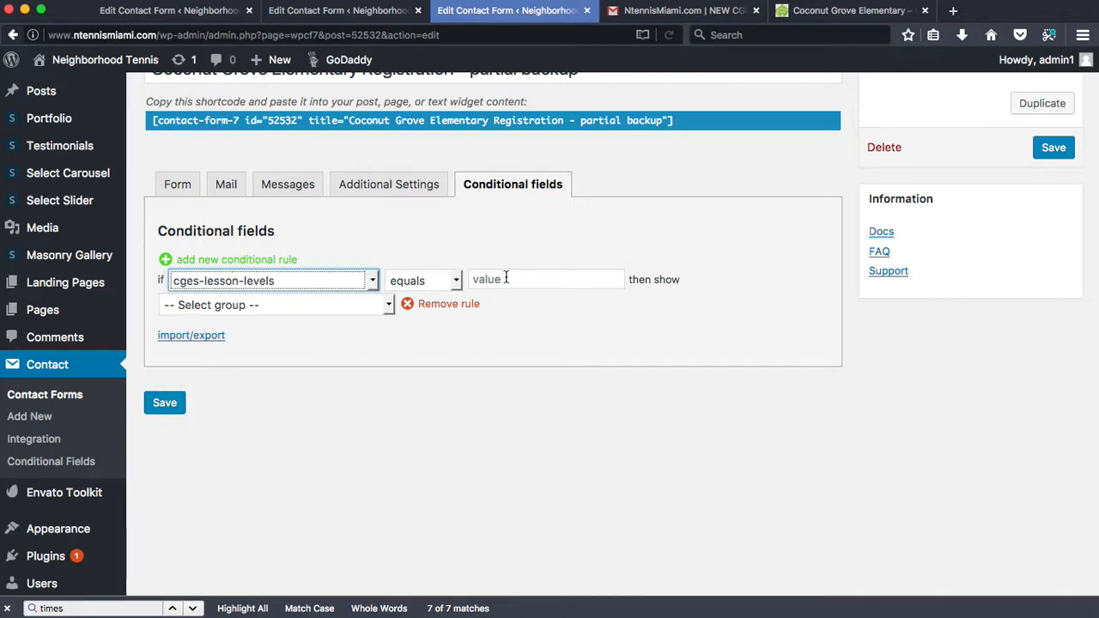
# - Copy the "1st - 5th Grade" option text from the cges-lesson-levels select tag in the form markup
pyautogui.click(184, 191)
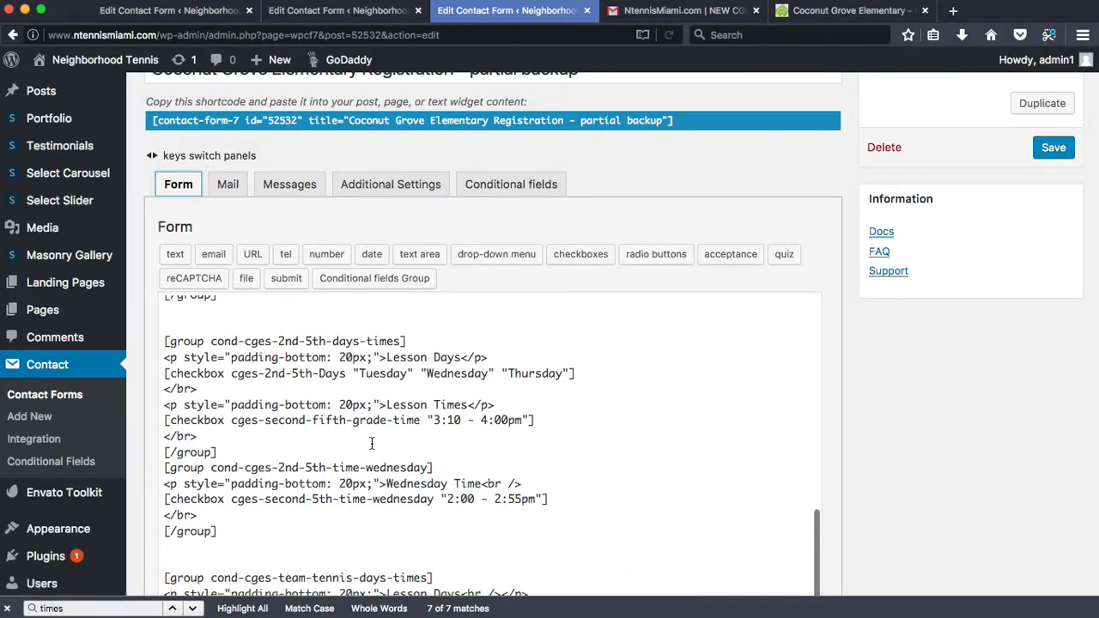
pyautogui.moveTo(245, 341); pyautogui.dragTo(331, 341)
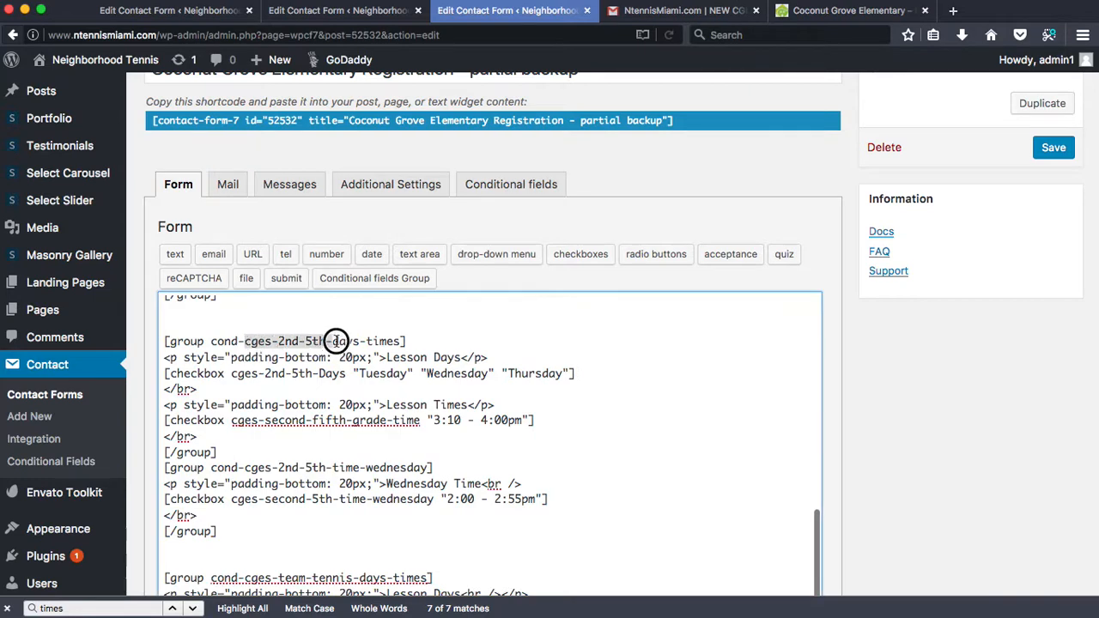
pyautogui.scroll(5, 522, 436)
pyautogui.scroll(3, 523, 435)
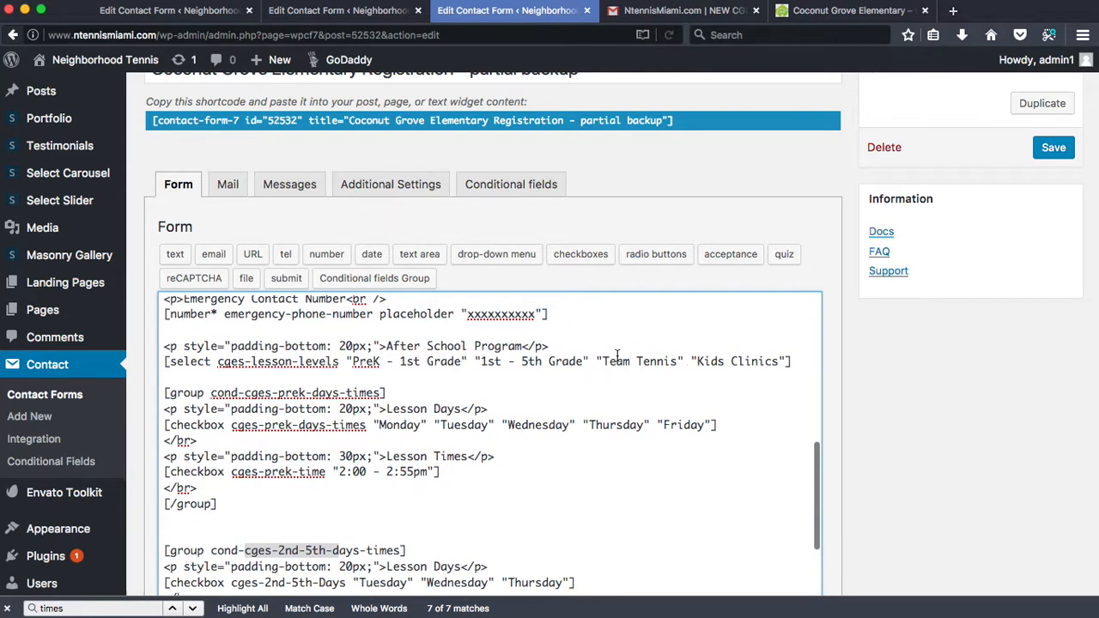
pyautogui.moveTo(480, 361); pyautogui.dragTo(583, 362)
pyautogui.press('super+c')
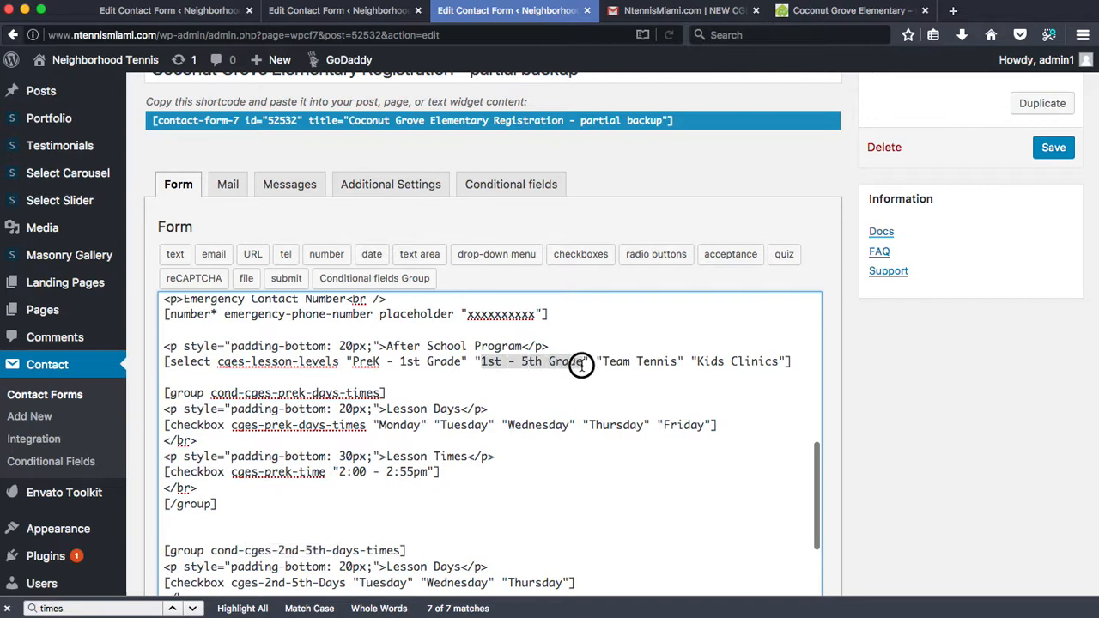
# - Make the cges-lesson-levels rule show the cond-cges-2nd-5th-days-times group when the value equals "1st - 5th Grade", using the copied text
pyautogui.click(508, 184)
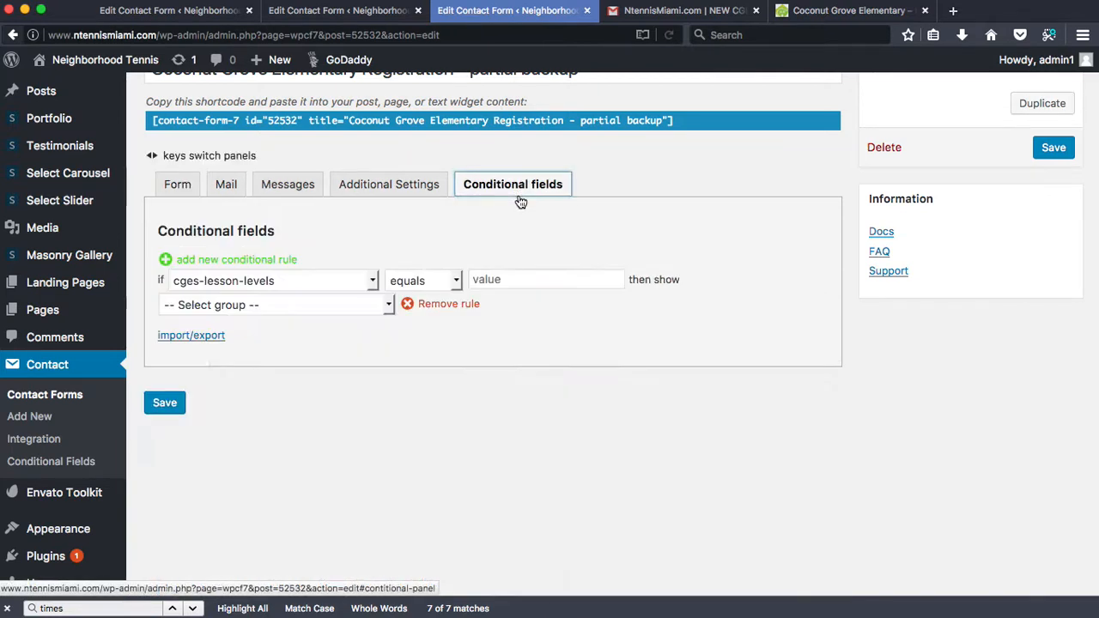
pyautogui.click(506, 281)
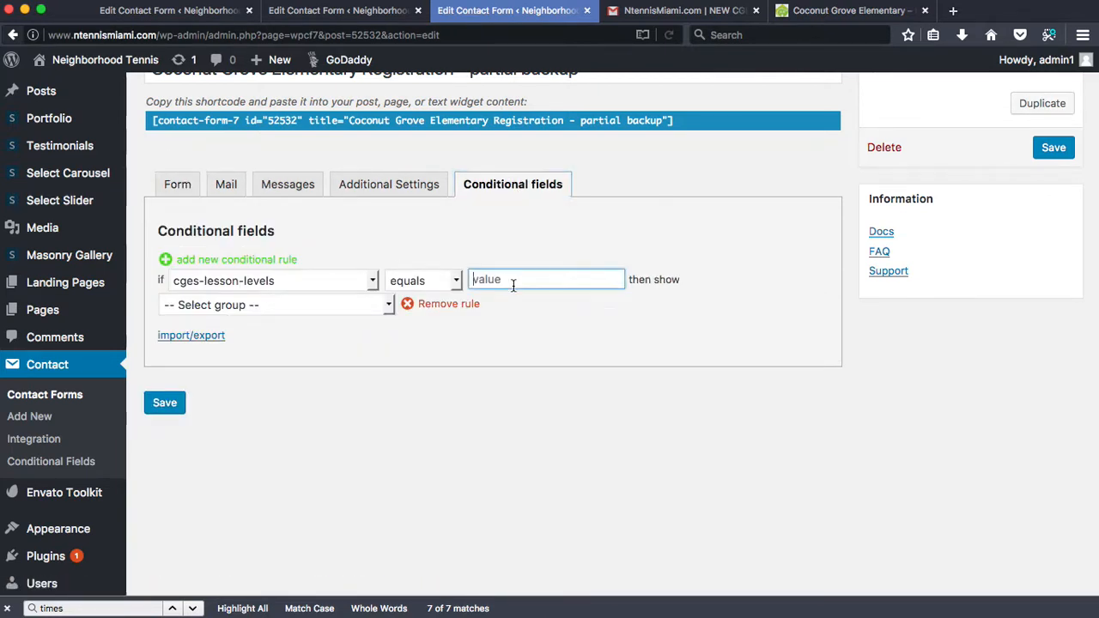
pyautogui.press('super+v')
pyautogui.click(295, 305)
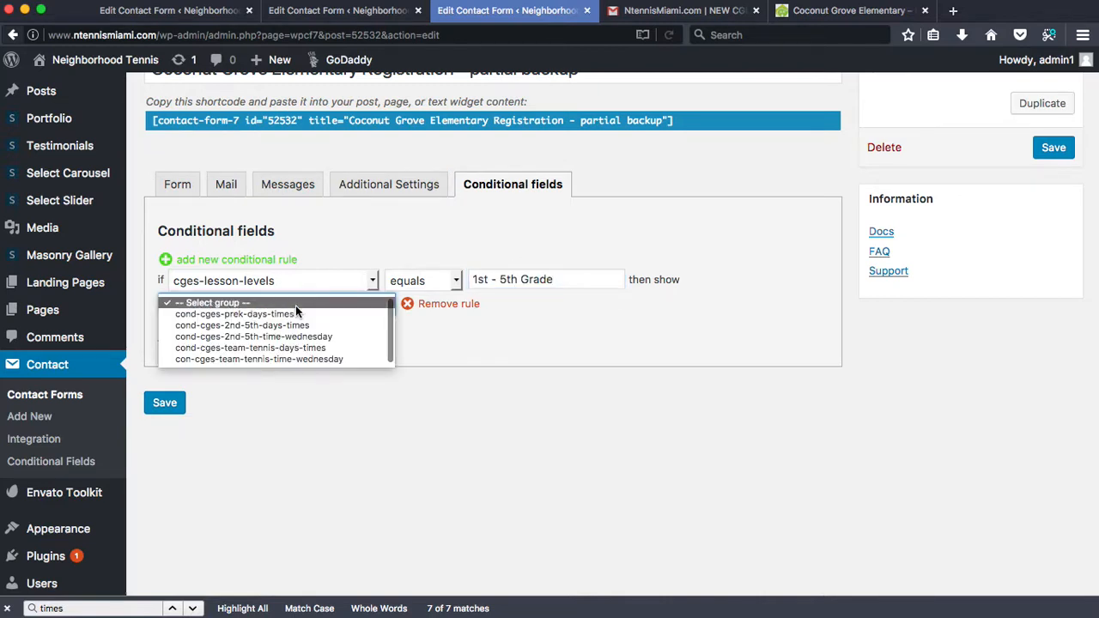
pyautogui.click(251, 327)
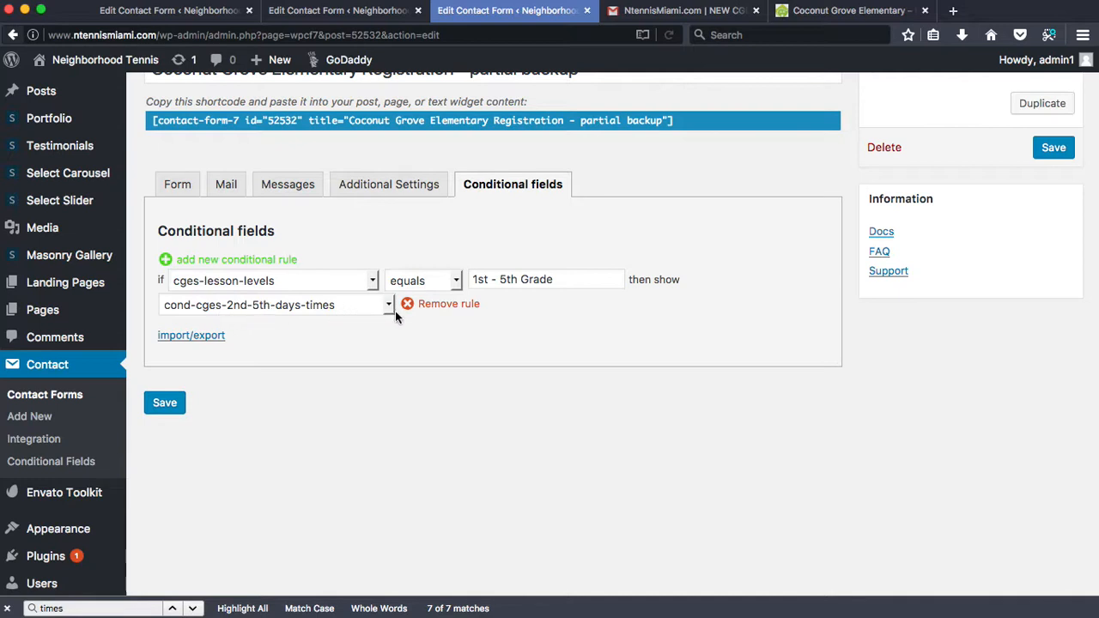
# - Add a second conditional rule and base it on the cges-prek-days-times field
pyautogui.click(250, 261)
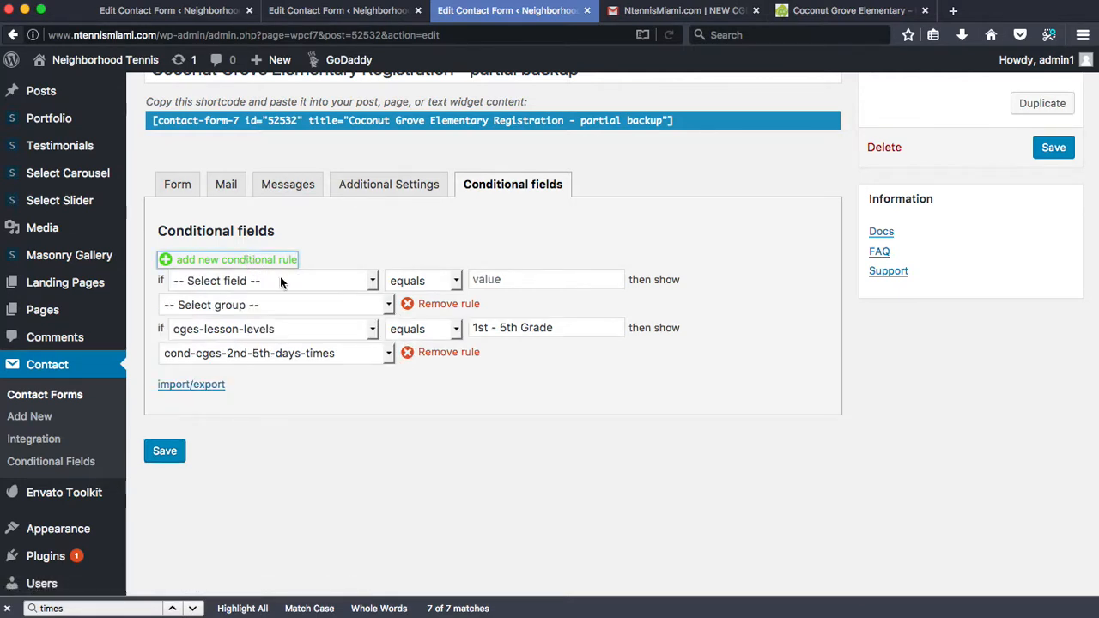
pyautogui.click(280, 277)
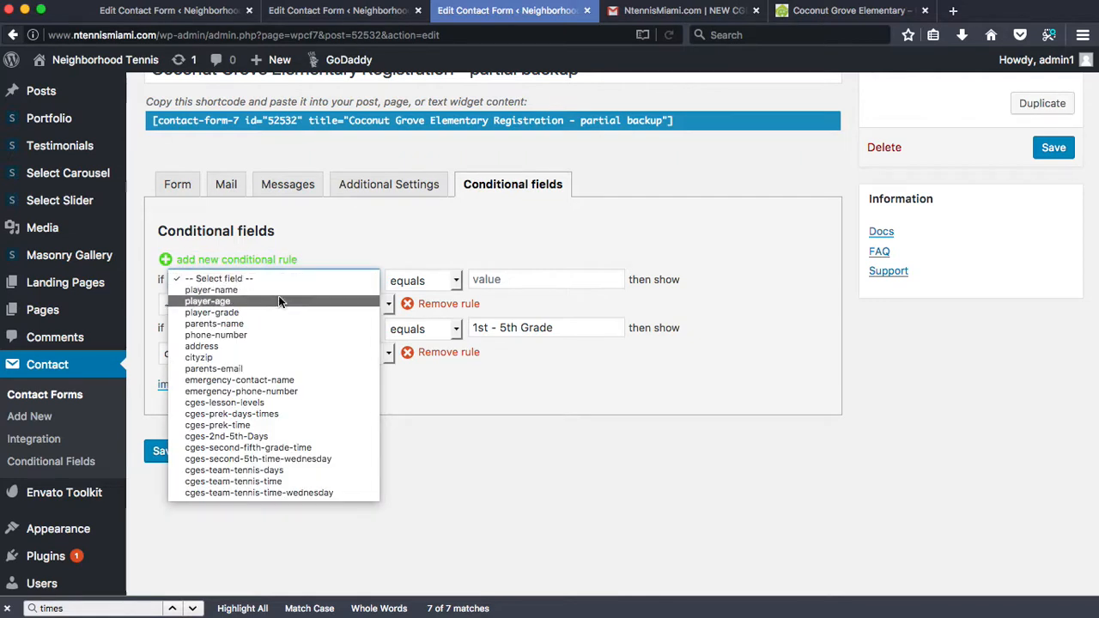
pyautogui.click(238, 415)
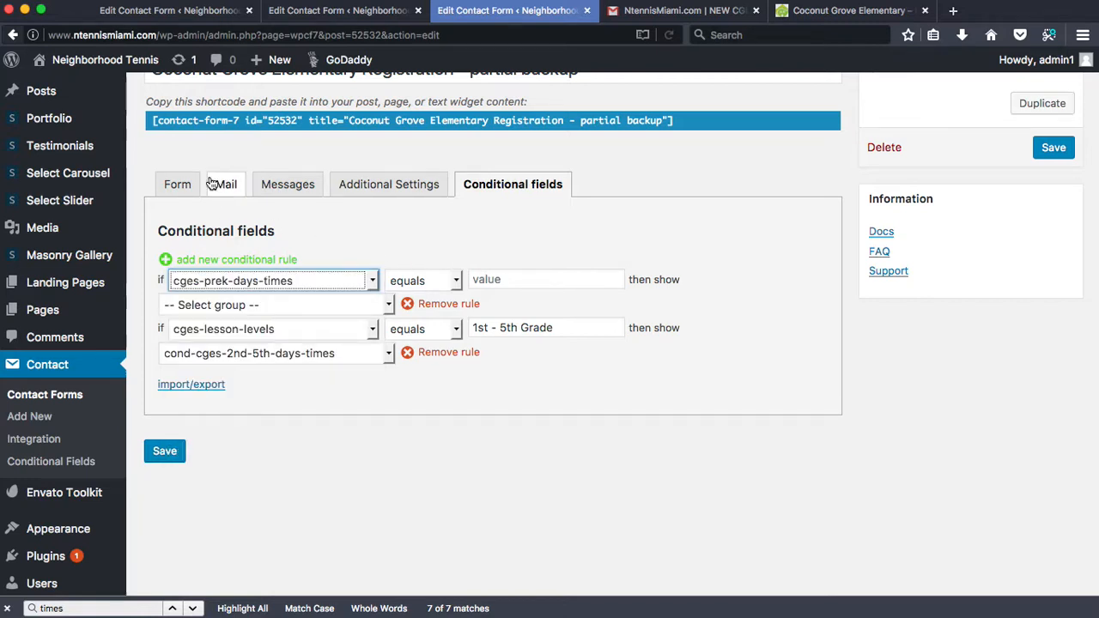
# - Check the form markup for the 2nd-5th lesson days checkbox's field name and its Wednesday option
pyautogui.scroll(1, 264, 131)
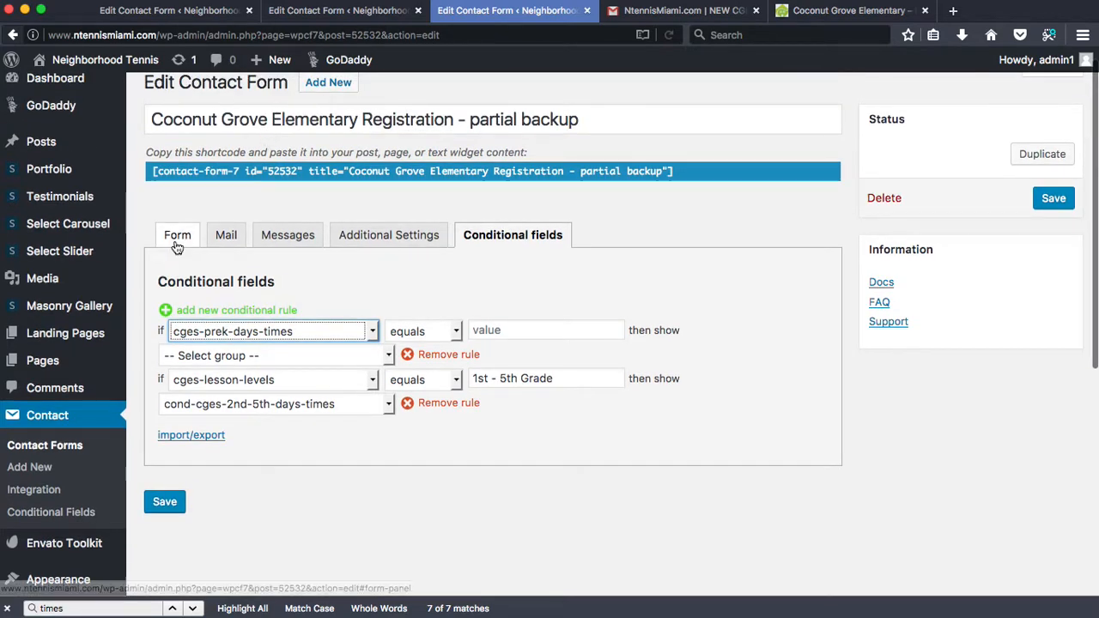
pyautogui.click(176, 236)
pyautogui.scroll(-1, 380, 440)
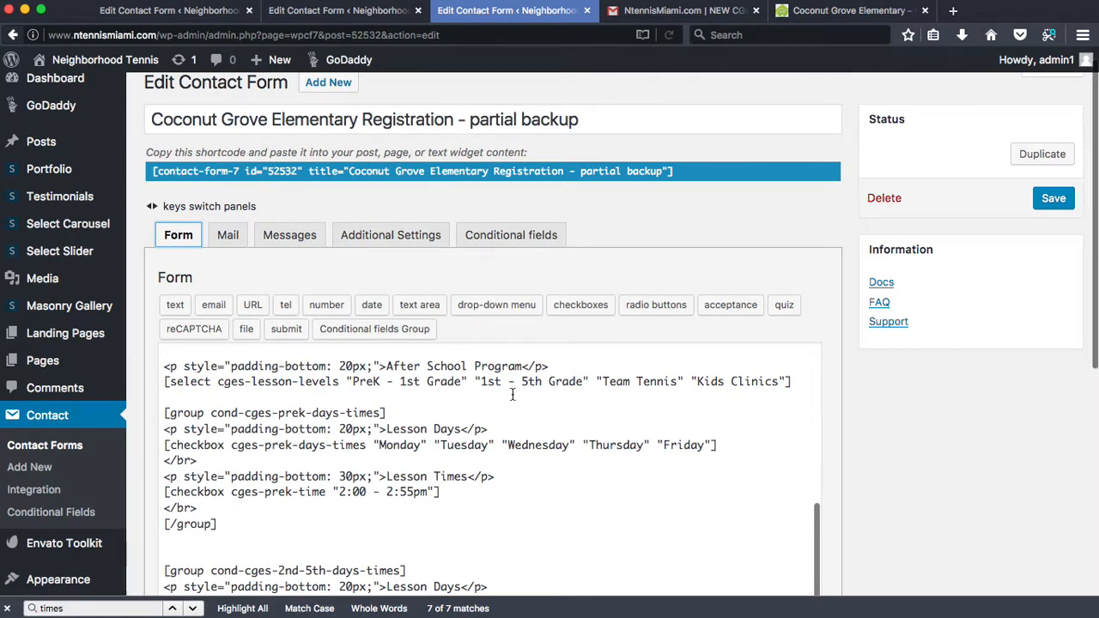
pyautogui.scroll(-6, 579, 388)
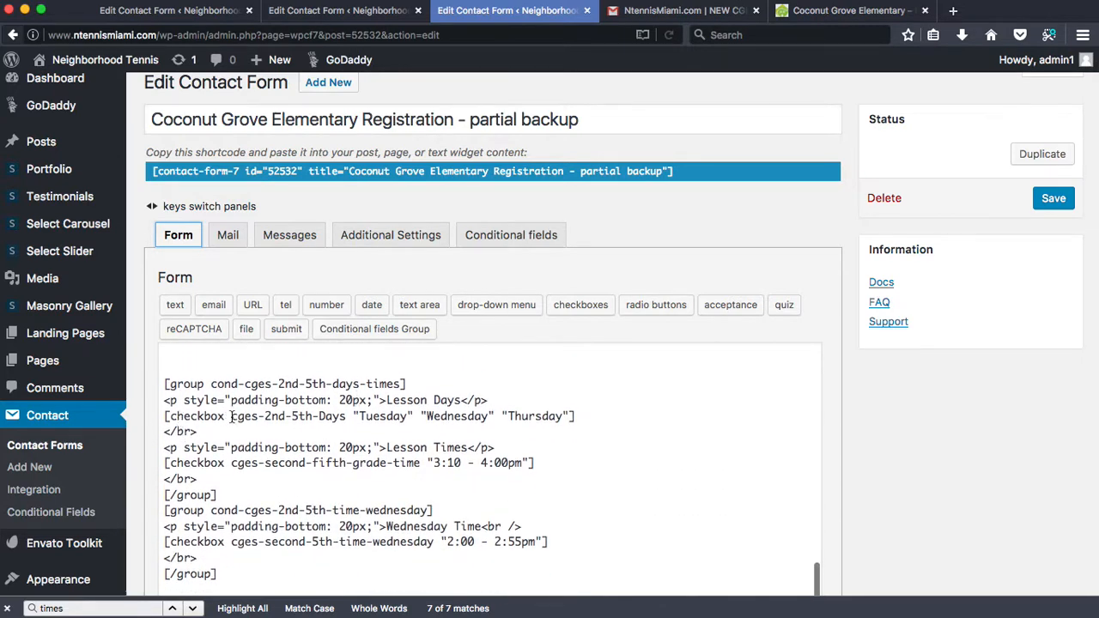
pyautogui.moveTo(232, 417); pyautogui.dragTo(346, 417)
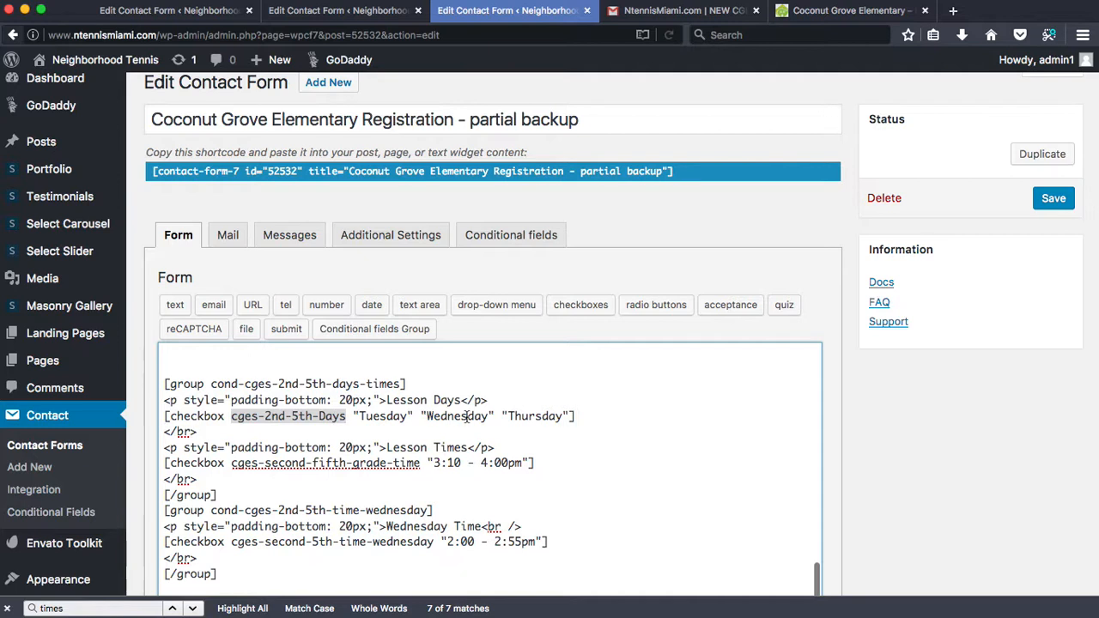
pyautogui.click(407, 415)
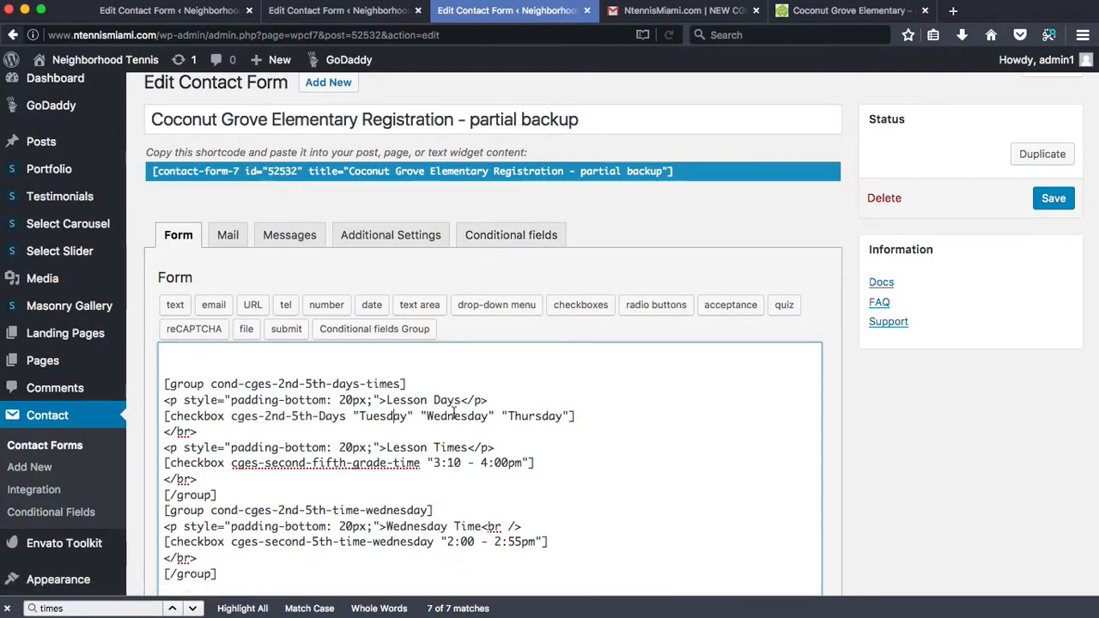
pyautogui.doubleClick(455, 416)
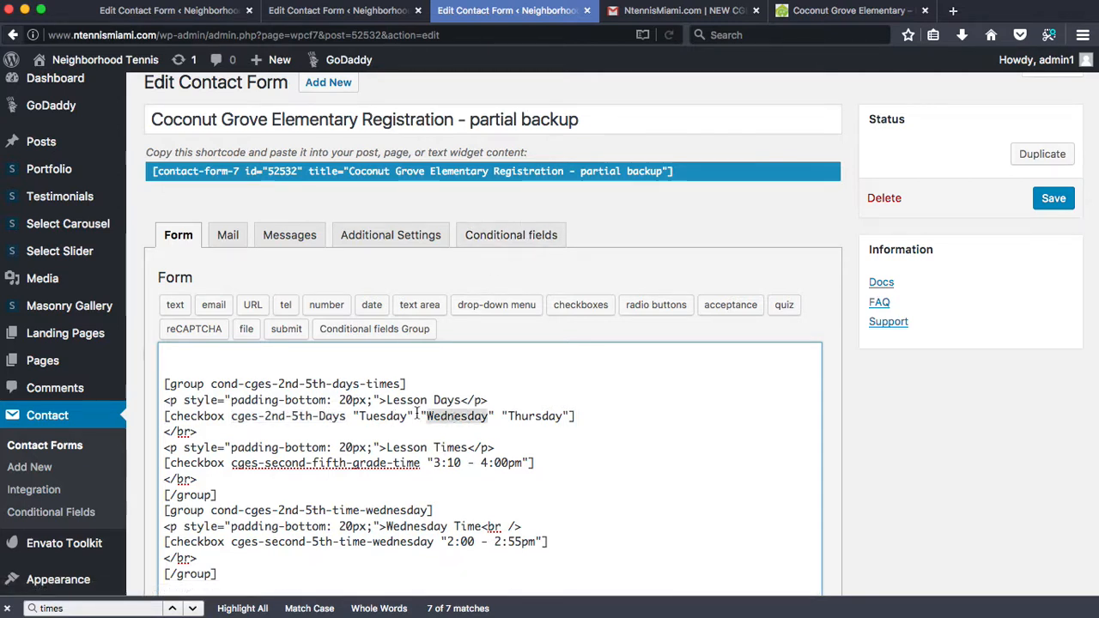
# - Set the new rule to show cond-cges-2nd-5th-time-wednesday when cges-2nd-5th-Days equals Wednesday, and save the form
pyautogui.click(481, 237)
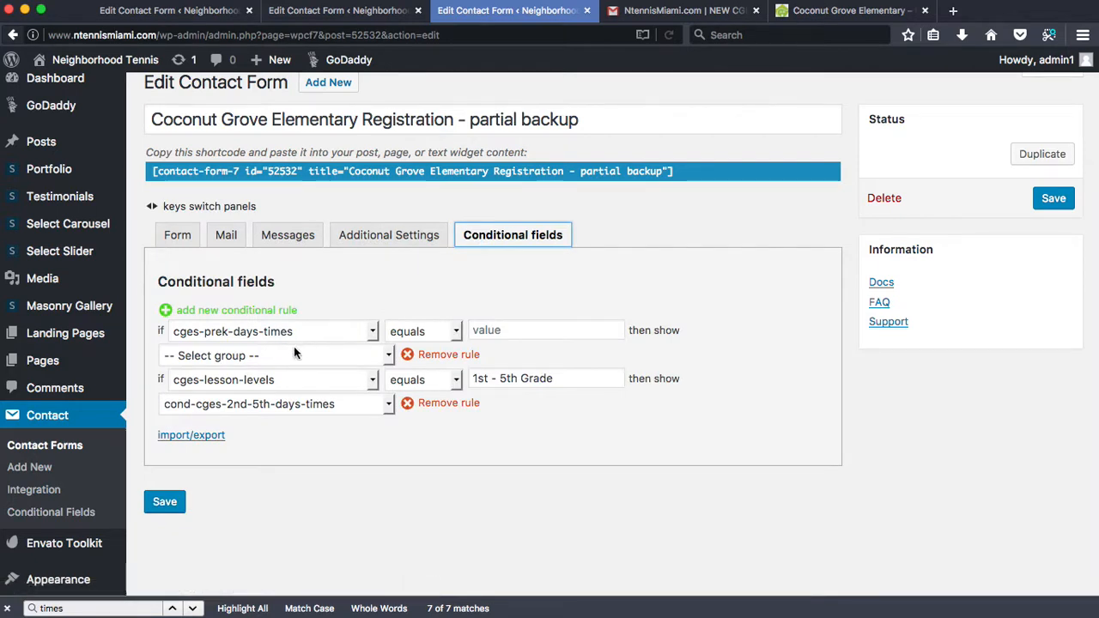
pyautogui.click(295, 330)
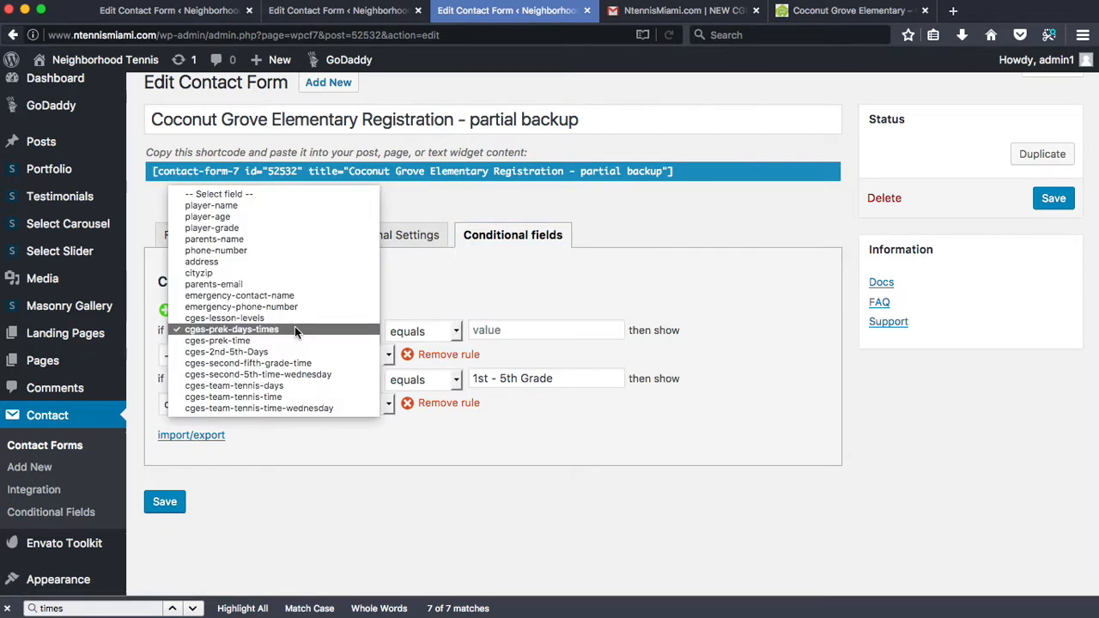
pyautogui.click(261, 352)
pyautogui.click(509, 329)
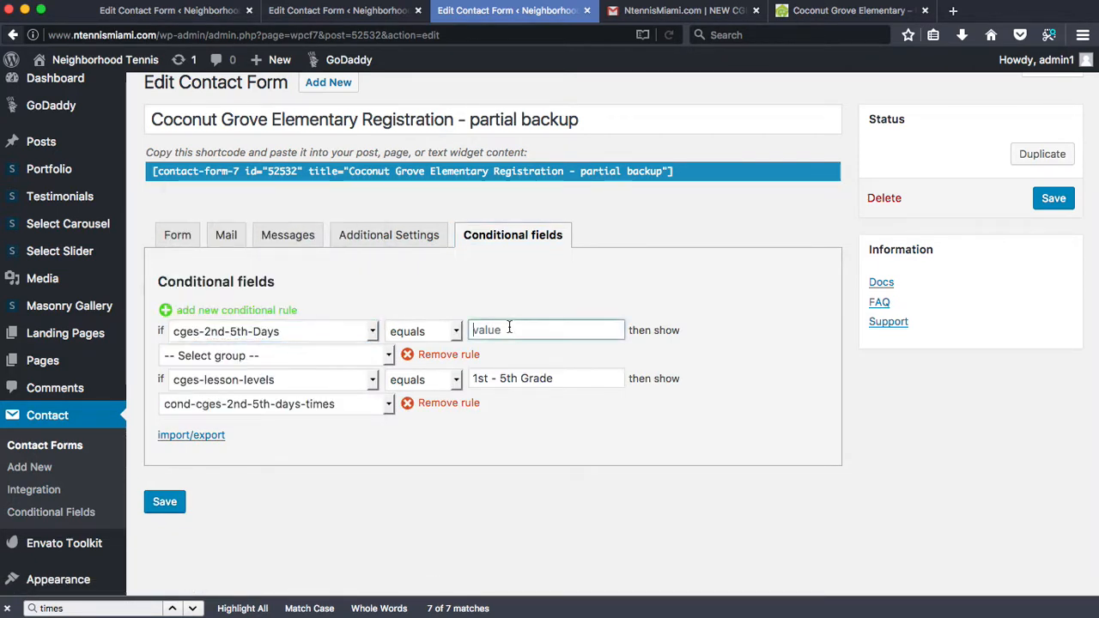
pyautogui.write('Wednesday')
pyautogui.click(299, 352)
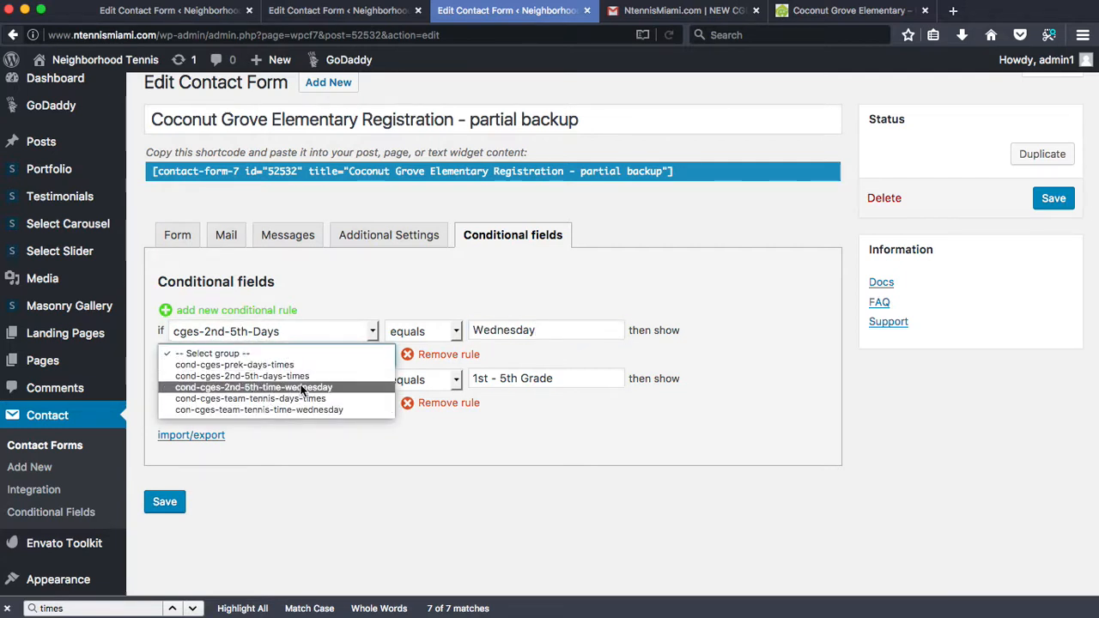
pyautogui.click(304, 387)
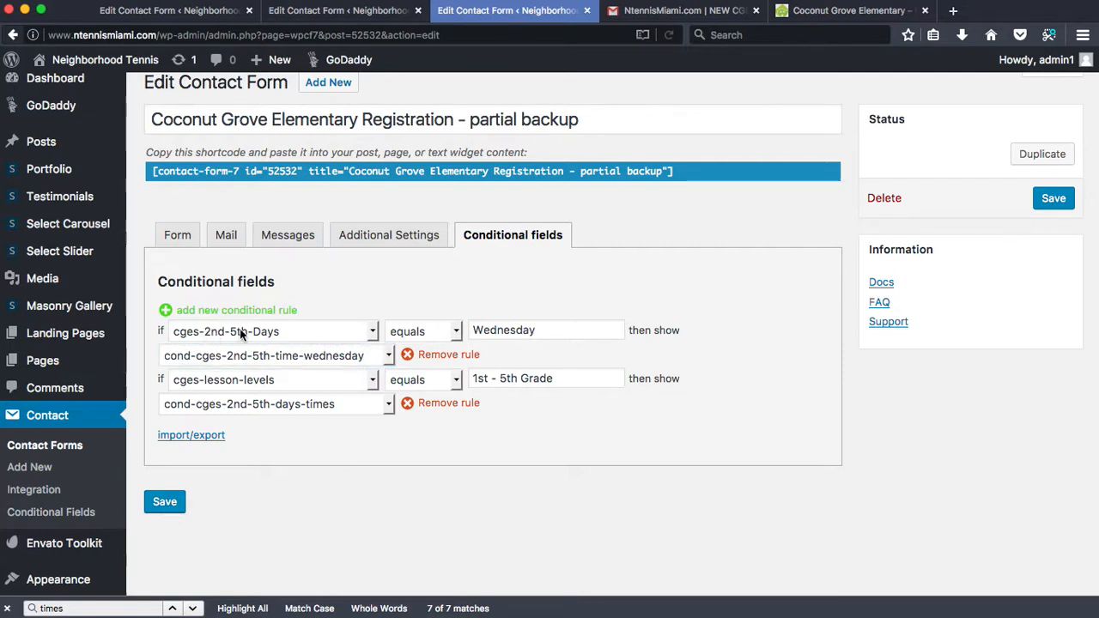
pyautogui.click(168, 502)
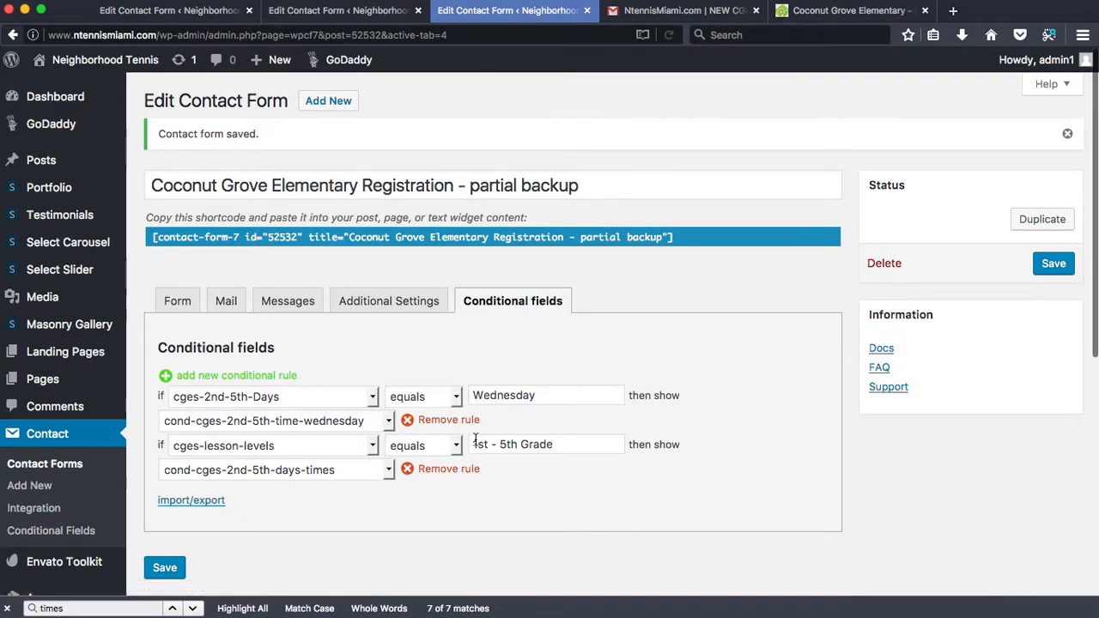
# - Review the Wednesday value of the cges-2nd-5th-Days rule and the grade value of the cges-lesson-levels rule
pyautogui.doubleClick(486, 395)
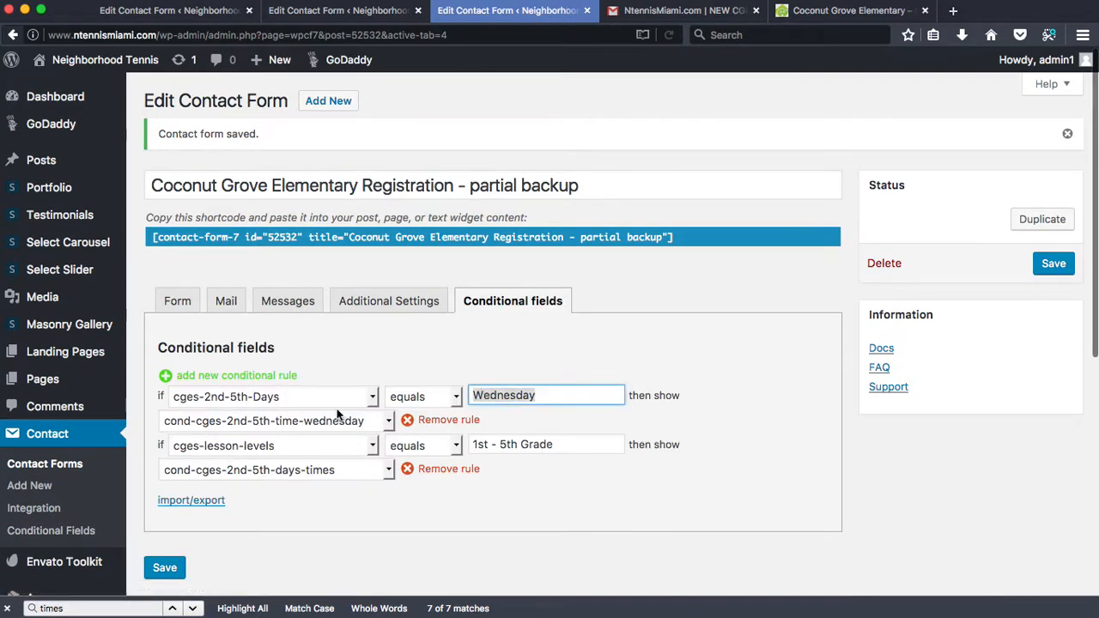
pyautogui.click(385, 352)
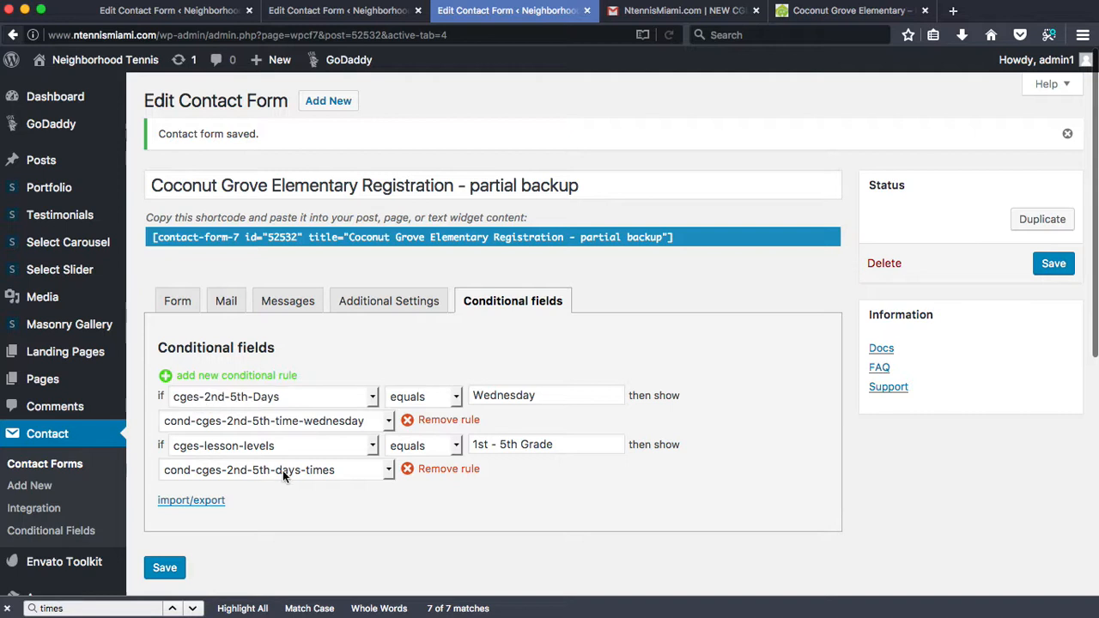
pyautogui.tripleClick(513, 445)
pyautogui.click(495, 445)
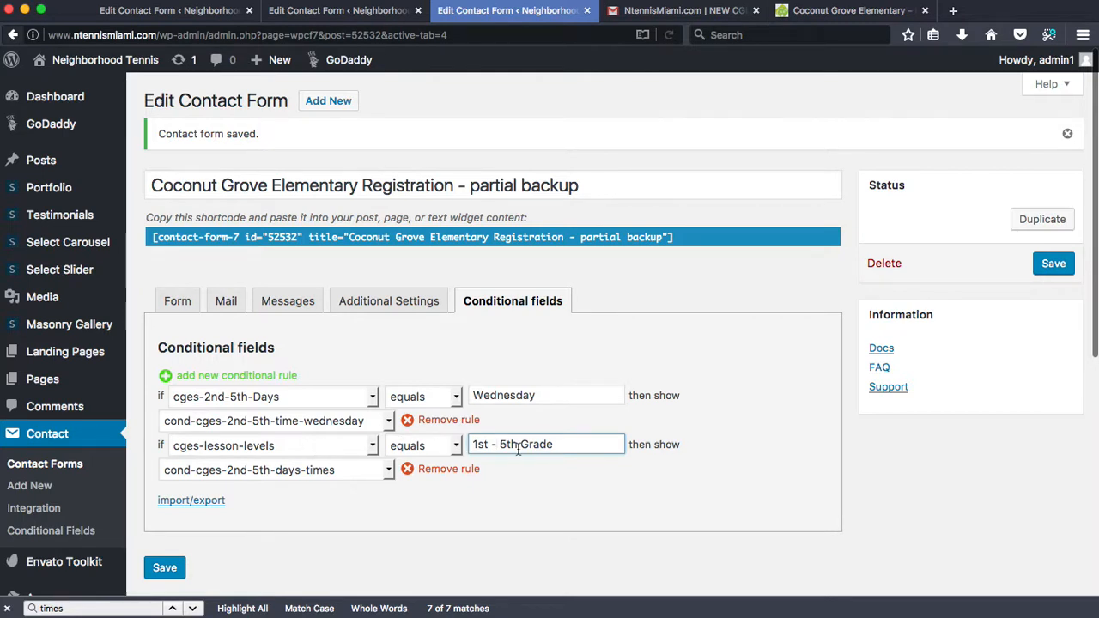
pyautogui.doubleClick(533, 445)
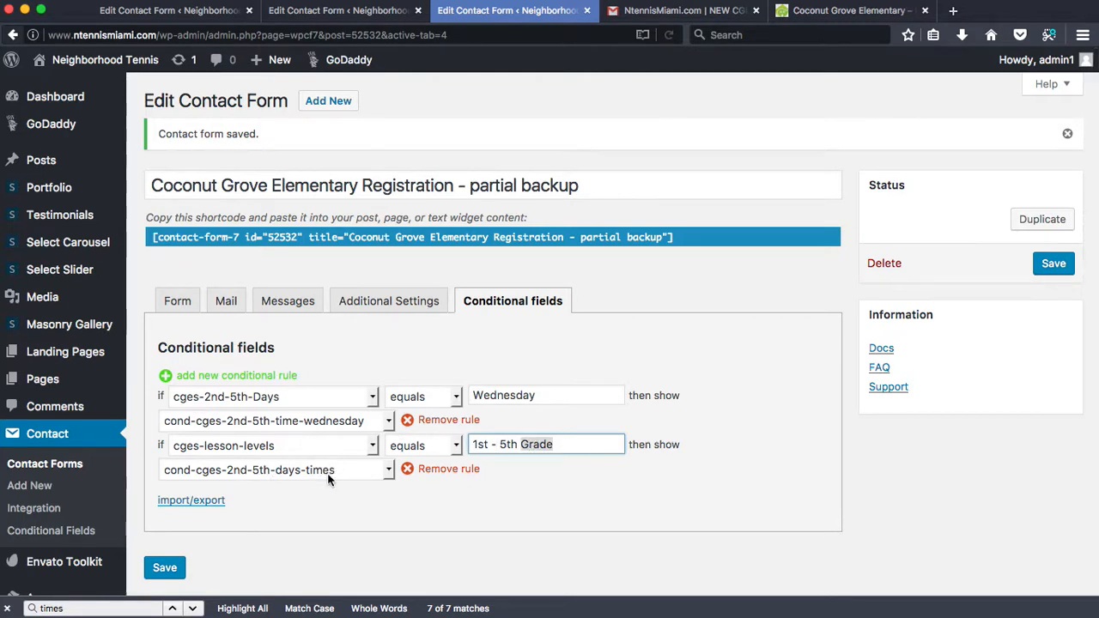
# - Change the group shown by the cges-lesson-levels rule to cond-cges-2nd-5th-time-wednesday
pyautogui.click(329, 477)
pyautogui.click(324, 481)
pyautogui.click(309, 470)
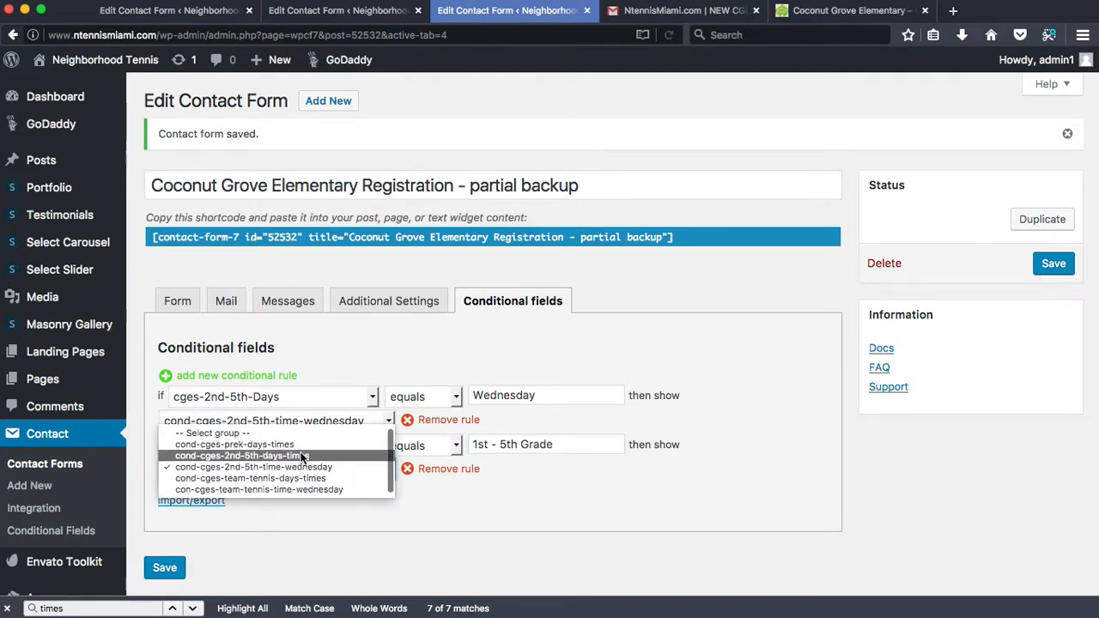
pyautogui.click(292, 467)
pyautogui.tripleClick(501, 443)
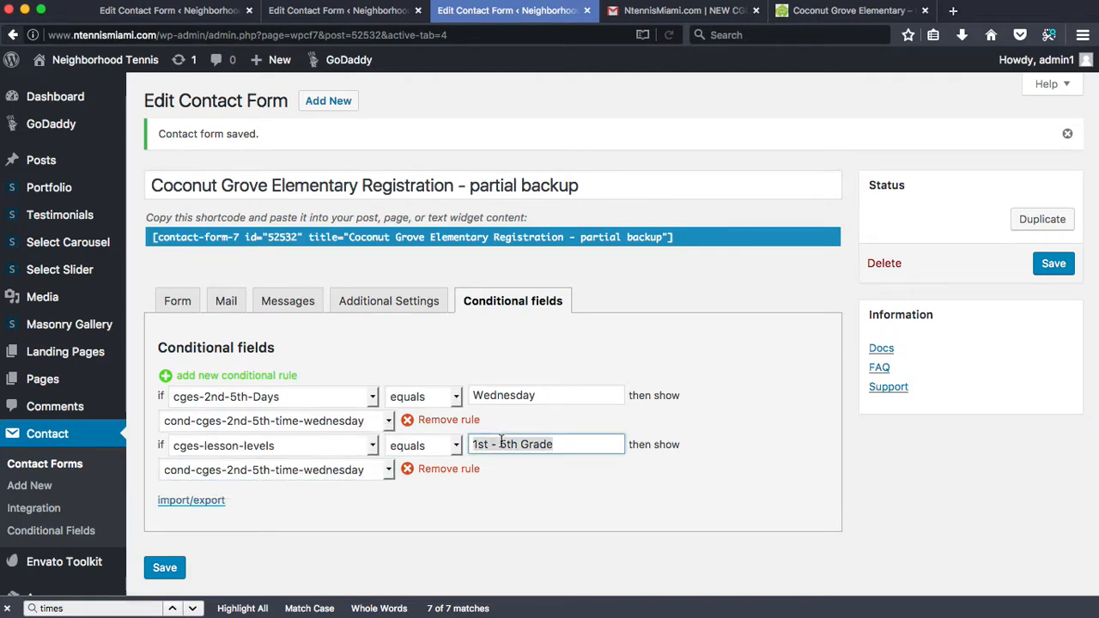
pyautogui.click(516, 527)
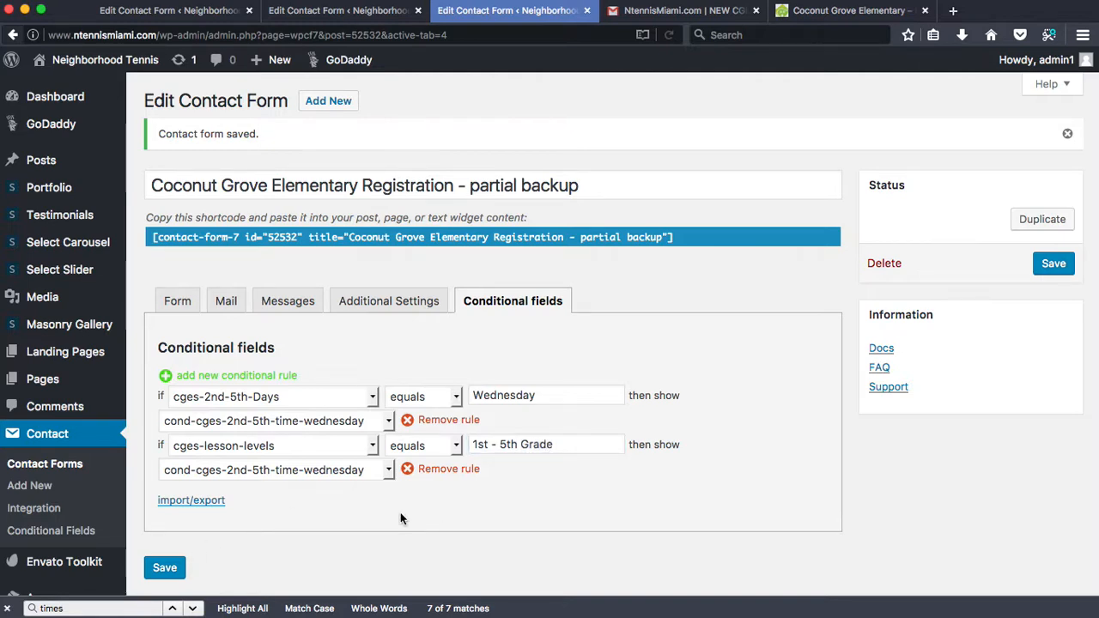
# - Examine the lesson days and lesson times fields of the cond-cges-prek-days-times group in the form markup
pyautogui.click(228, 306)
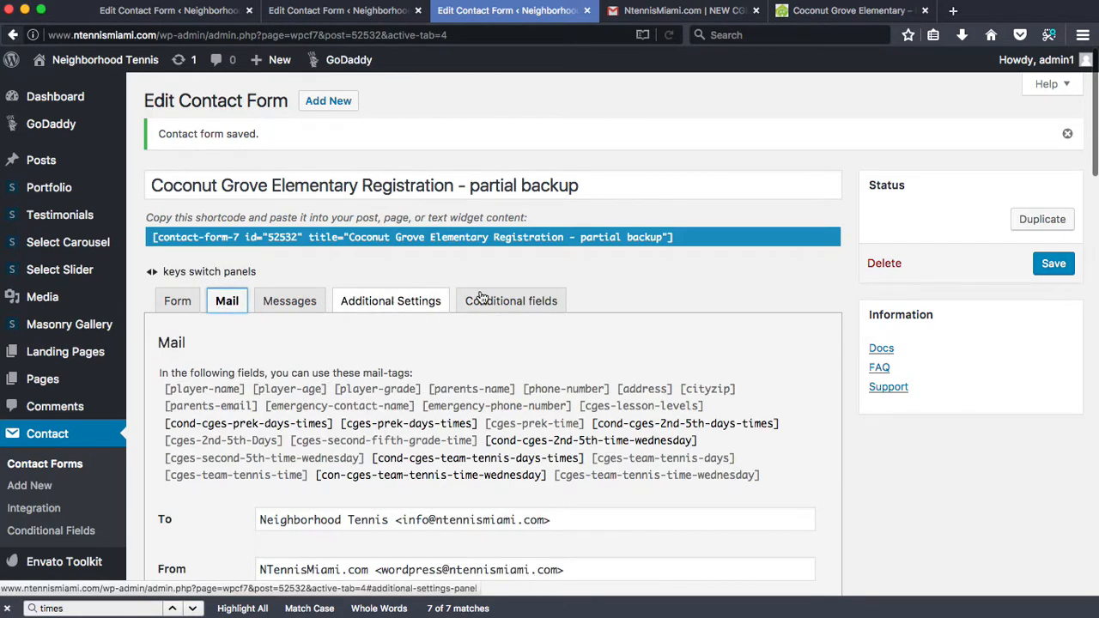
pyautogui.click(483, 300)
pyautogui.click(227, 300)
pyautogui.click(181, 302)
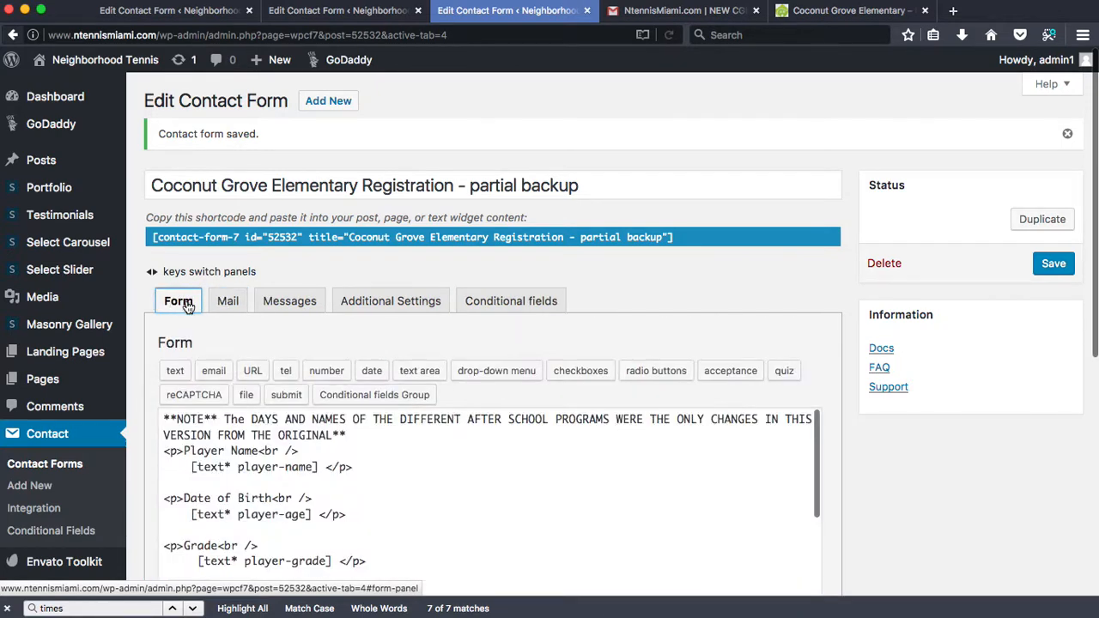
pyautogui.scroll(-2, 376, 454)
pyautogui.scroll(-5, 916, 490)
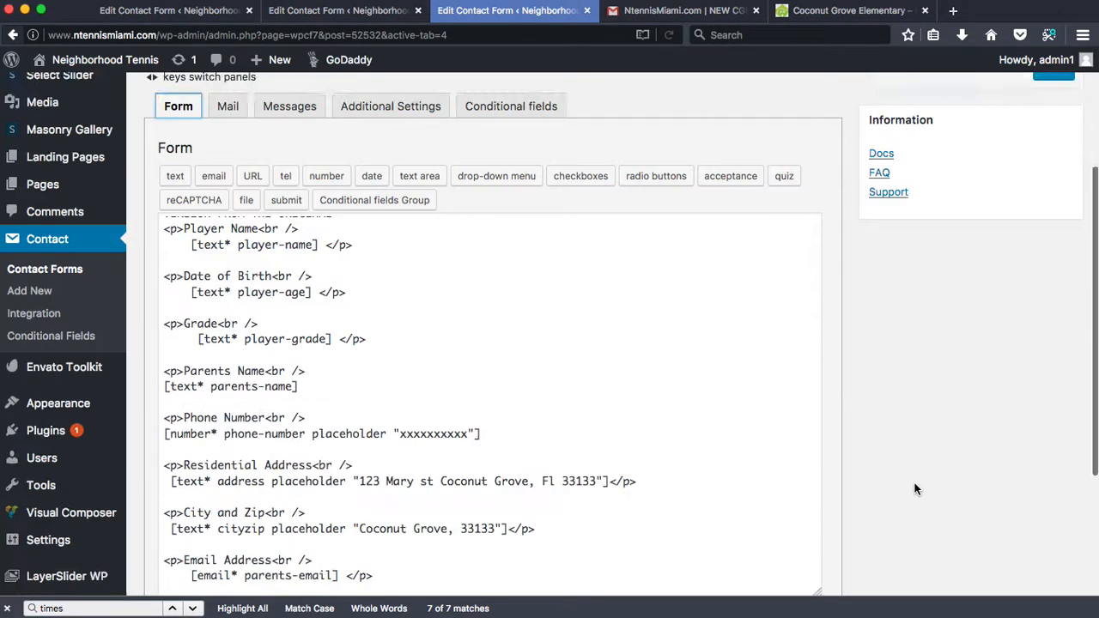
pyautogui.scroll(-3, 915, 489)
pyautogui.scroll(1, 533, 226)
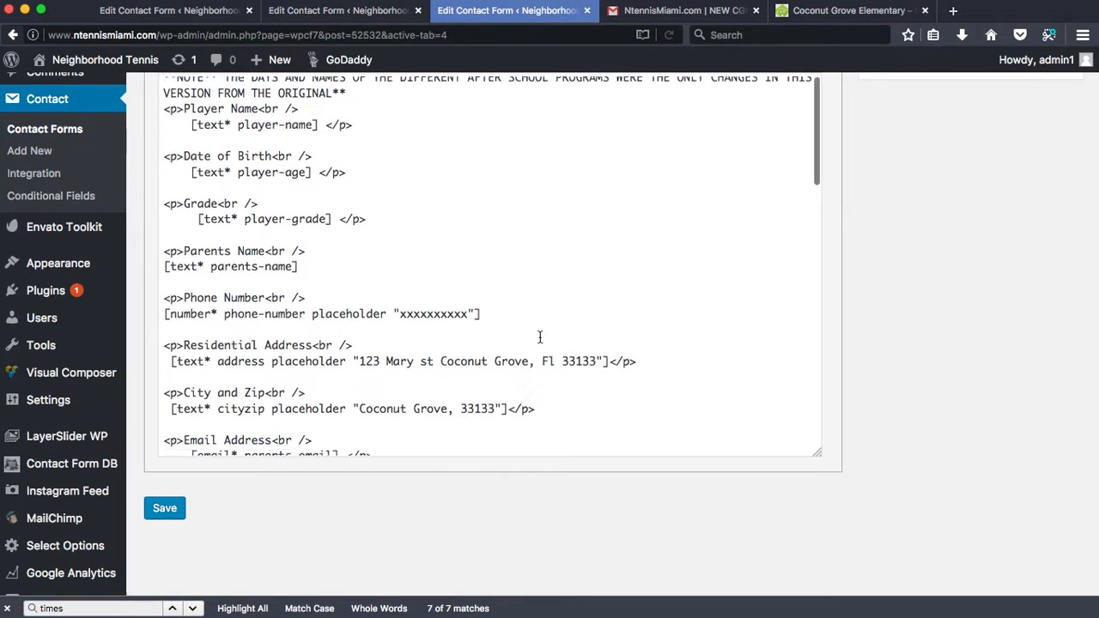
pyautogui.scroll(-8, 540, 337)
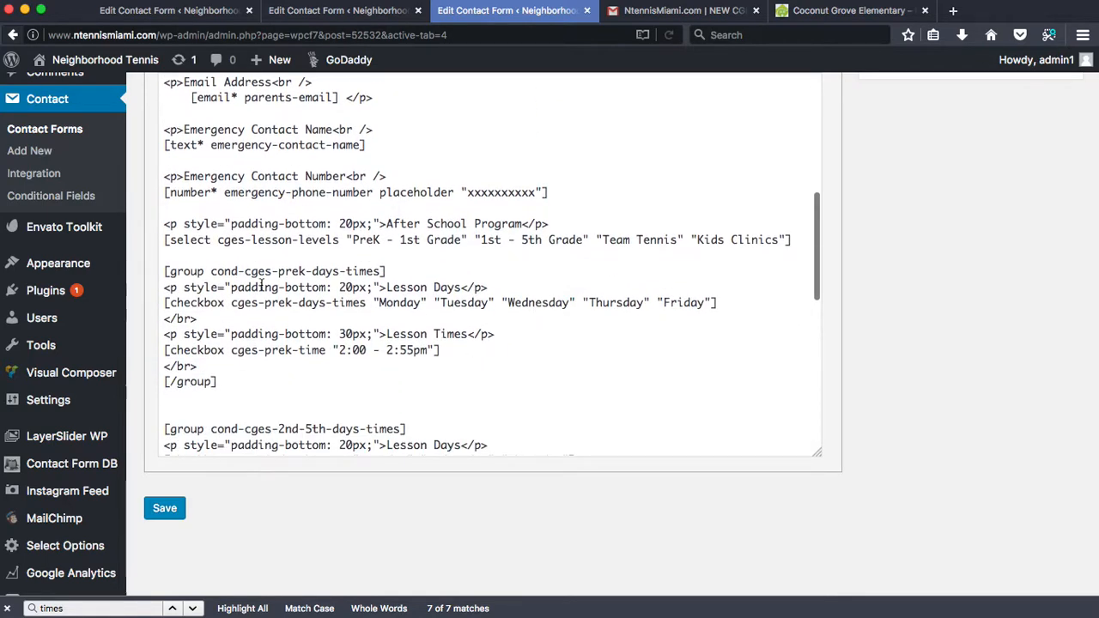
pyautogui.moveTo(218, 382); pyautogui.dragTo(160, 304)
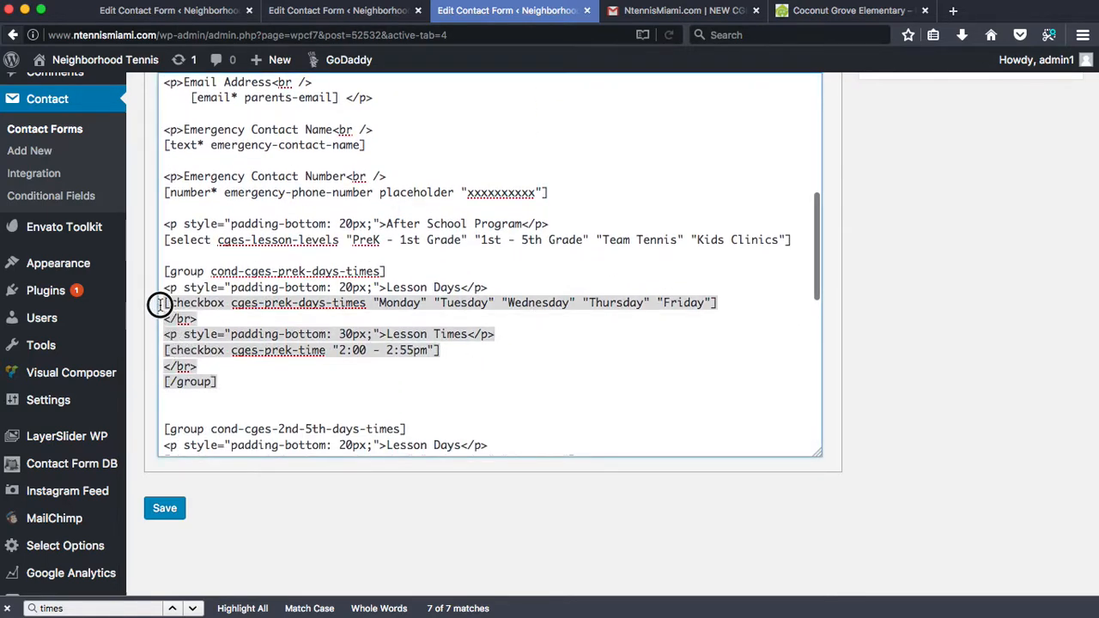
pyautogui.click(285, 361)
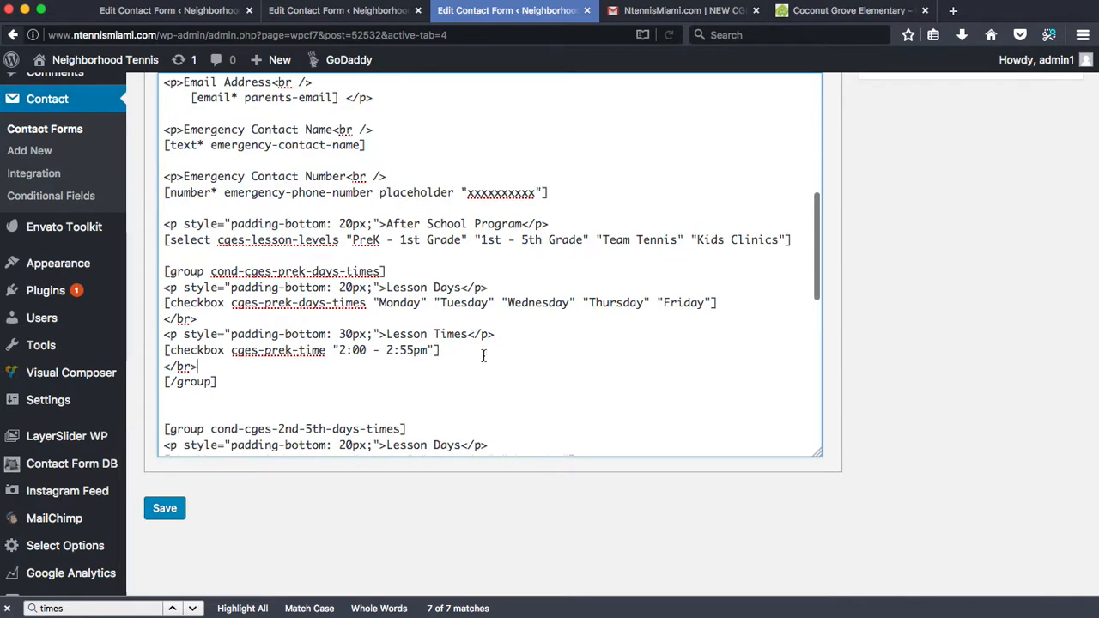
pyautogui.moveTo(168, 335); pyautogui.dragTo(484, 336)
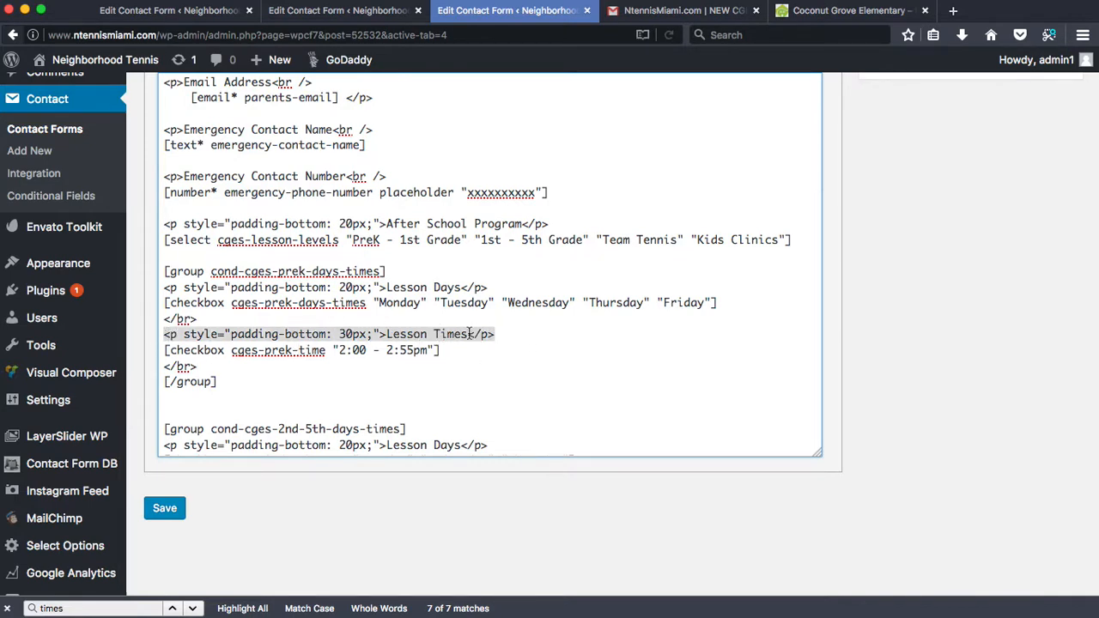
pyautogui.scroll(2, 493, 273)
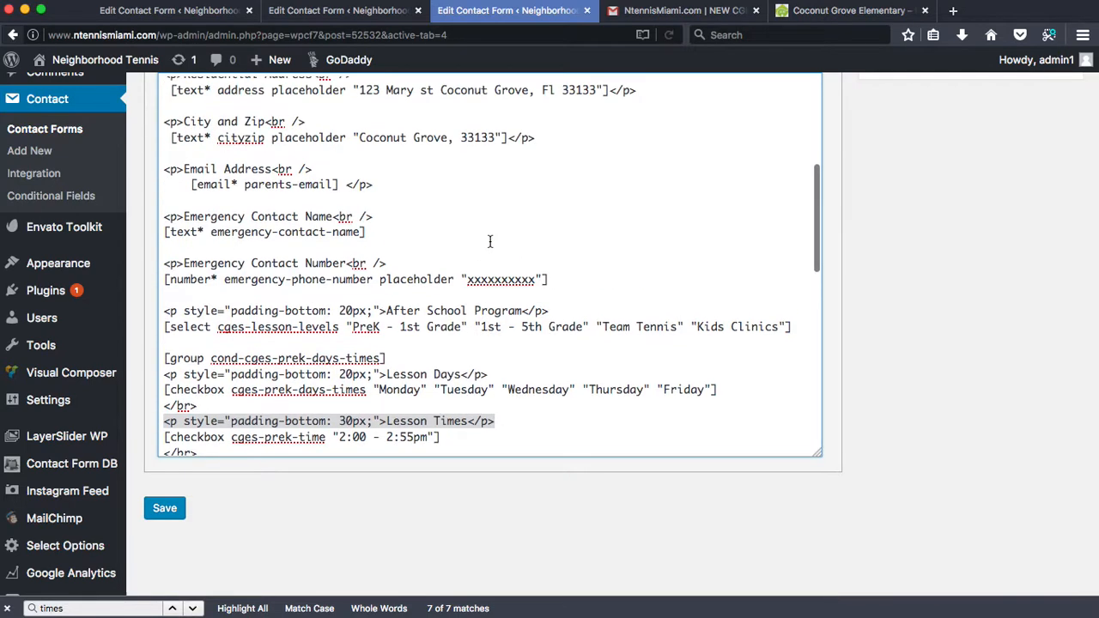
# - Examine the Wednesday option in the cges-2nd-5th-Days checkbox and the group that contains it
pyautogui.scroll(-8, 489, 241)
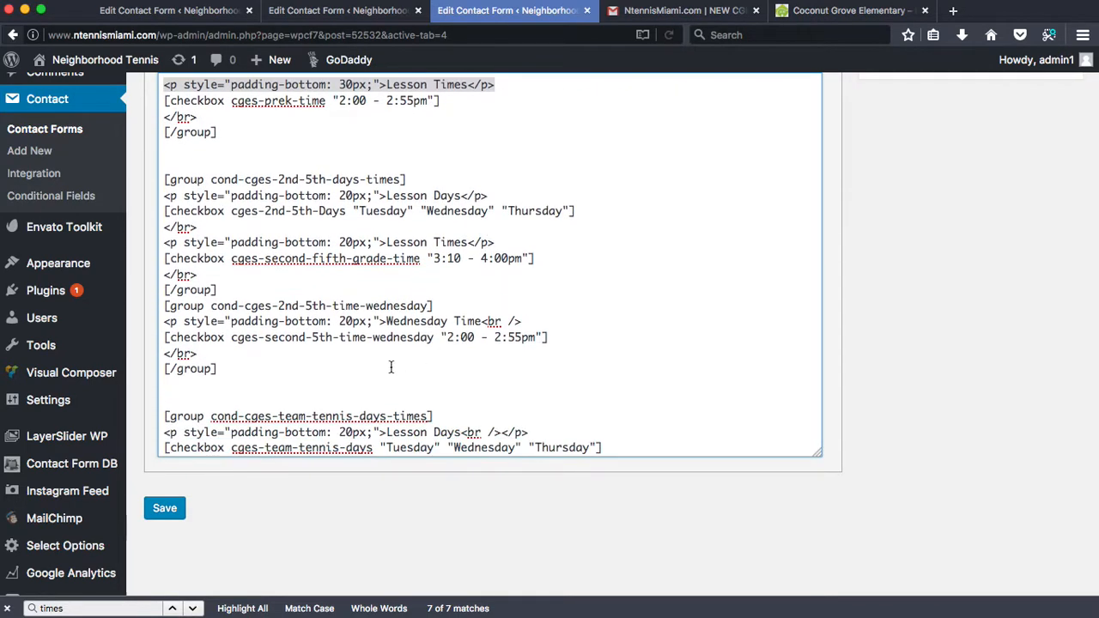
pyautogui.click(387, 321)
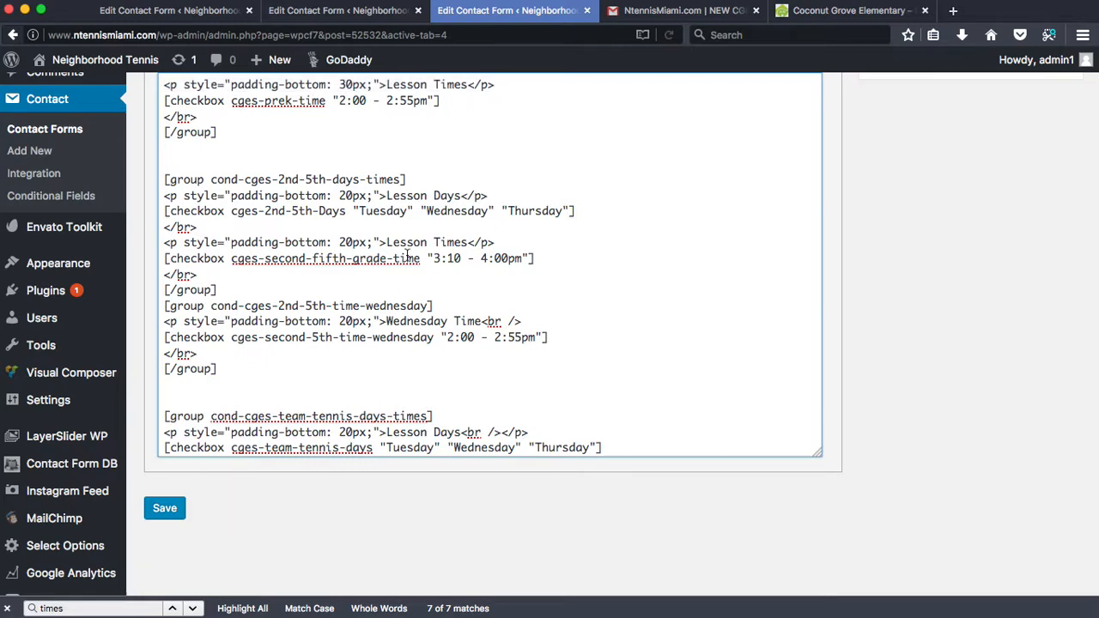
pyautogui.scroll(1, 334, 210)
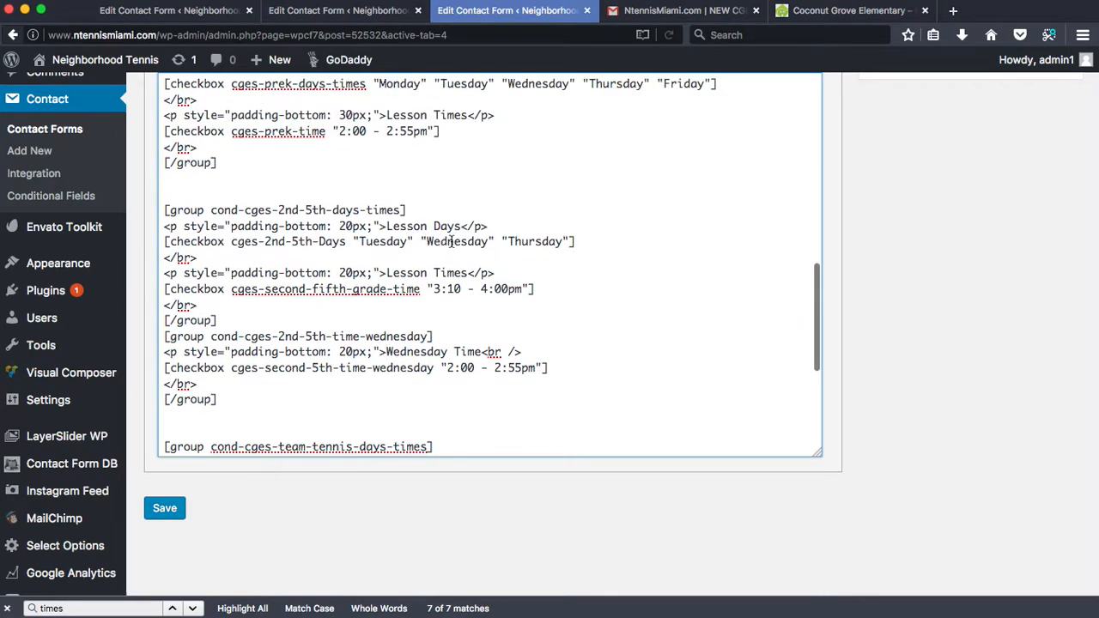
pyautogui.tripleClick(451, 241)
pyautogui.click(468, 241)
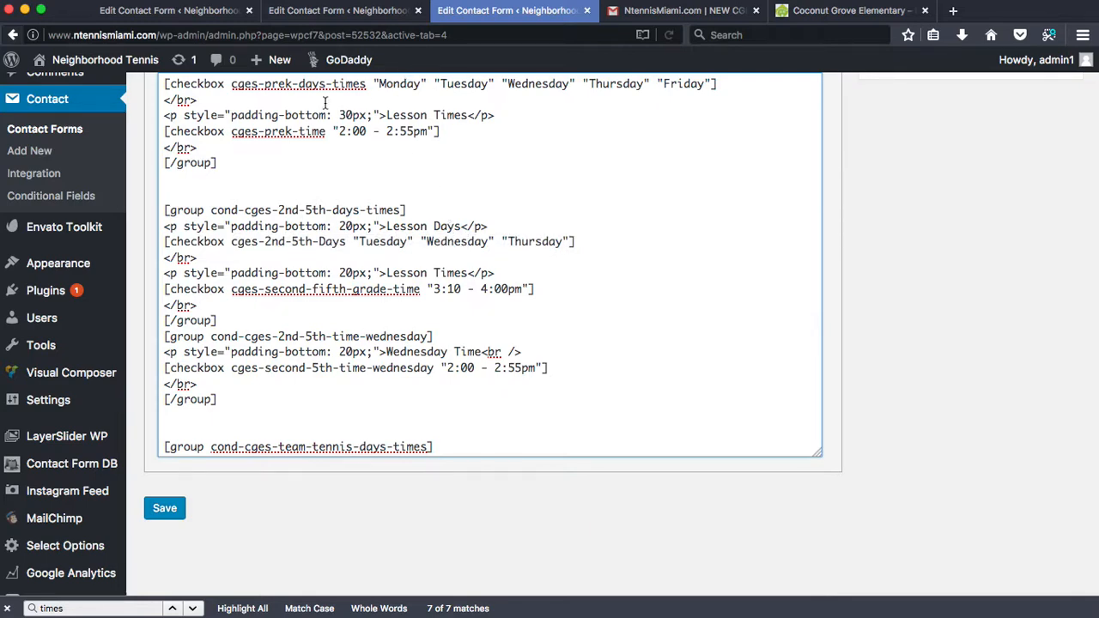
pyautogui.scroll(3, 331, 101)
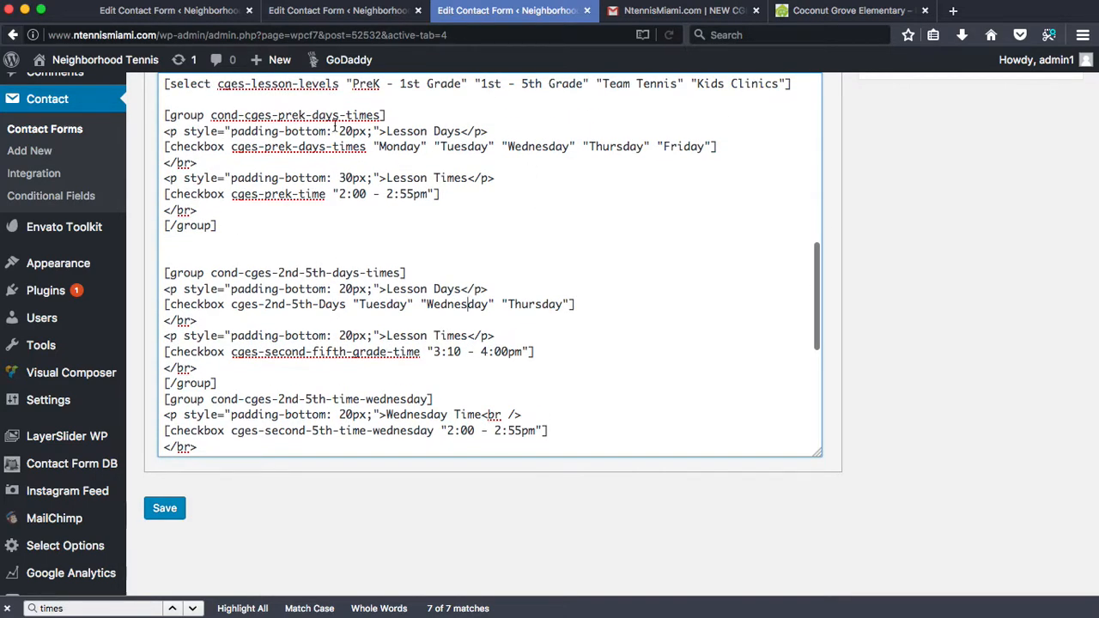
pyautogui.scroll(-2, 447, 296)
pyautogui.scroll(-1, 447, 301)
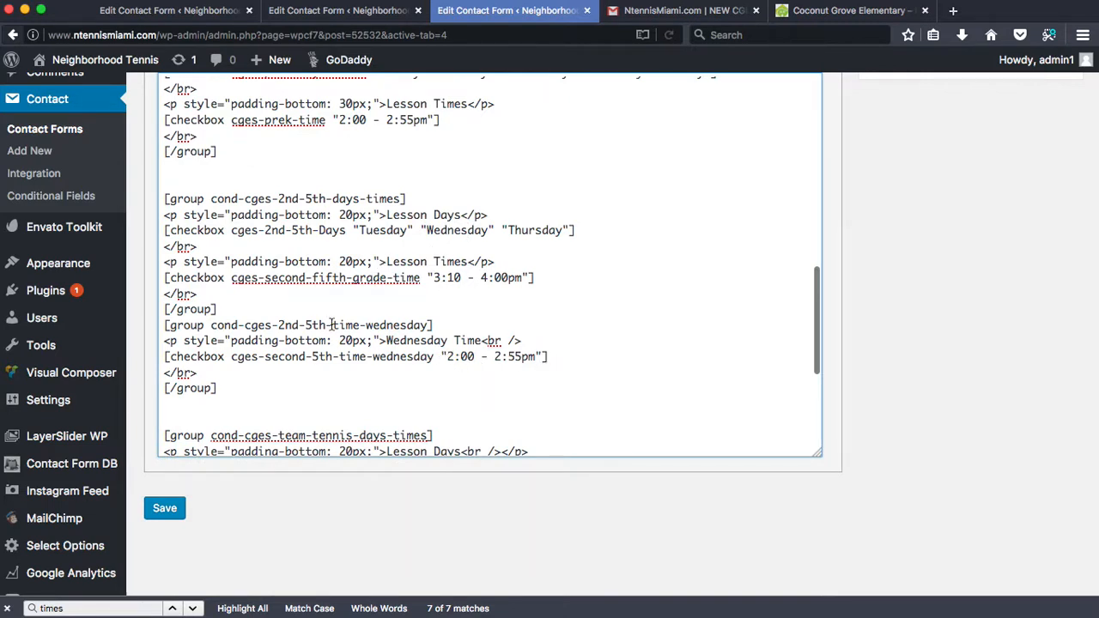
# - Compare the Wednesday time label and value with the regular lesson time for the 2nd-5th grade program
pyautogui.moveTo(550, 335); pyautogui.dragTo(159, 341)
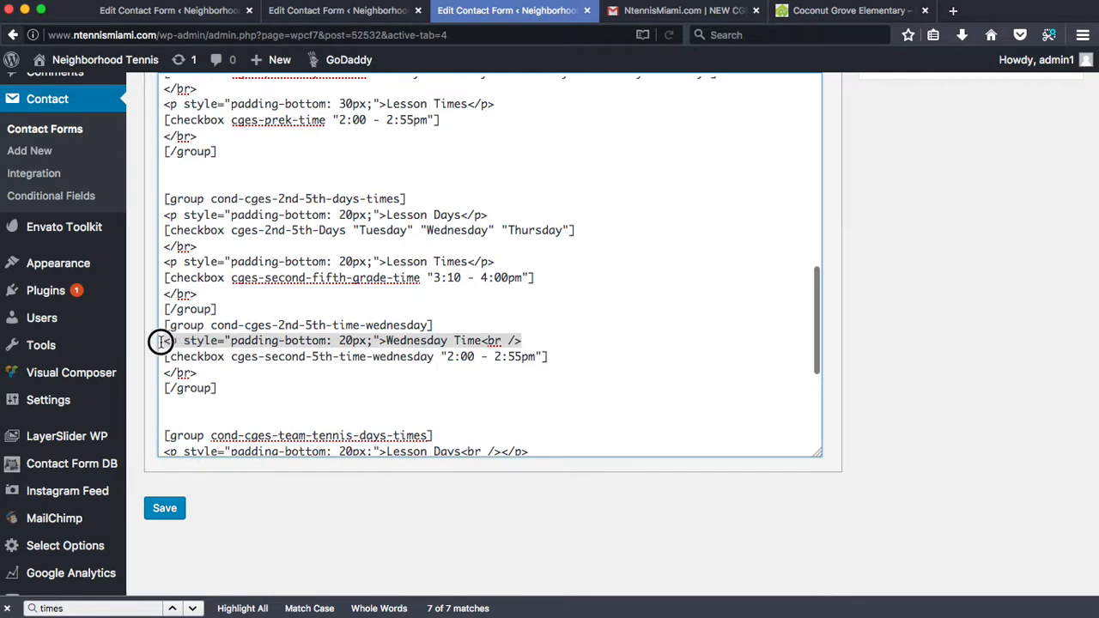
pyautogui.click(381, 335)
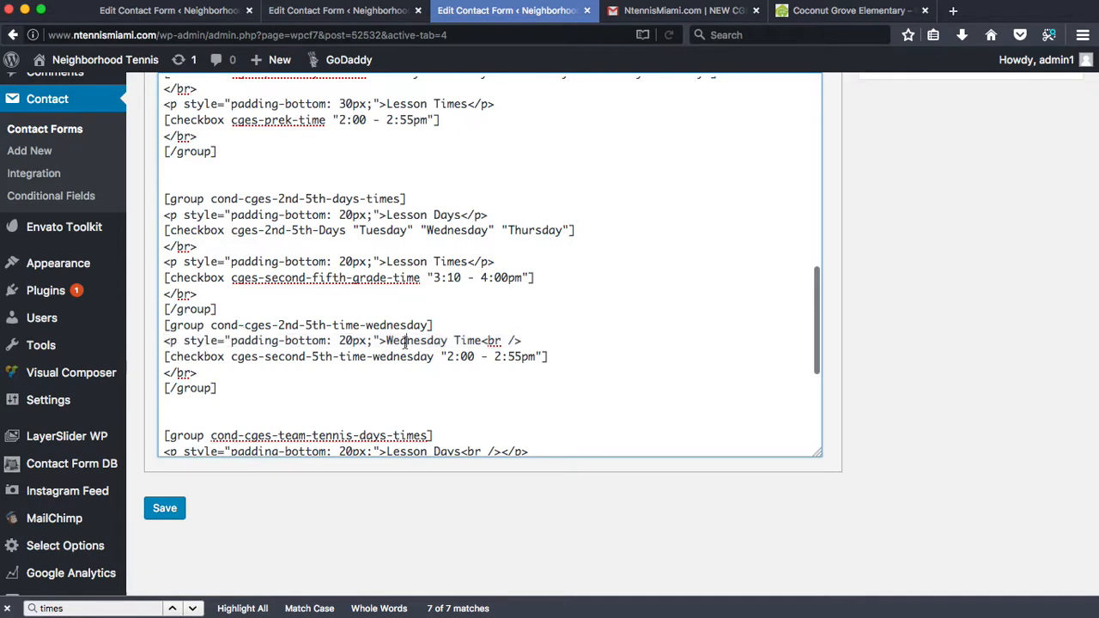
pyautogui.moveTo(383, 340); pyautogui.dragTo(479, 339)
pyautogui.click(478, 339)
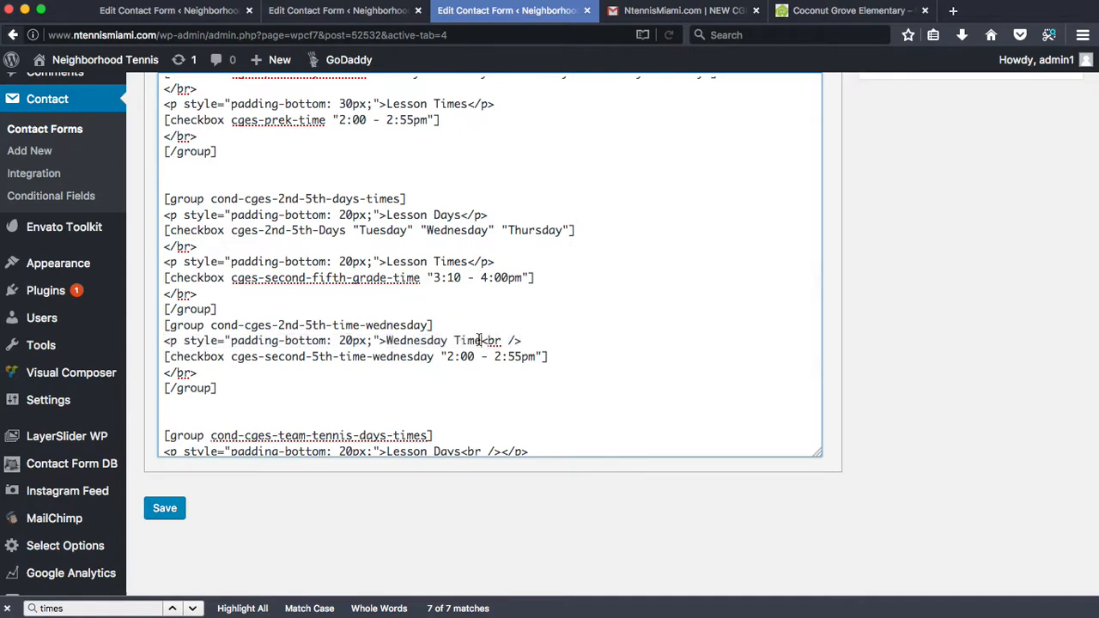
pyautogui.moveTo(543, 356); pyautogui.dragTo(438, 356)
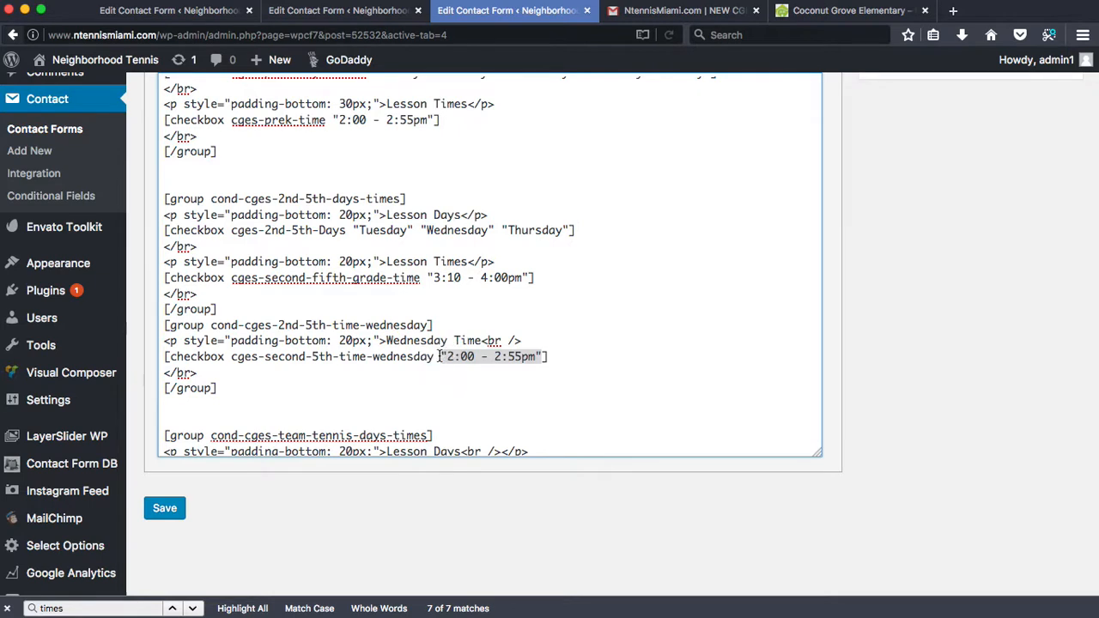
pyautogui.click(411, 370)
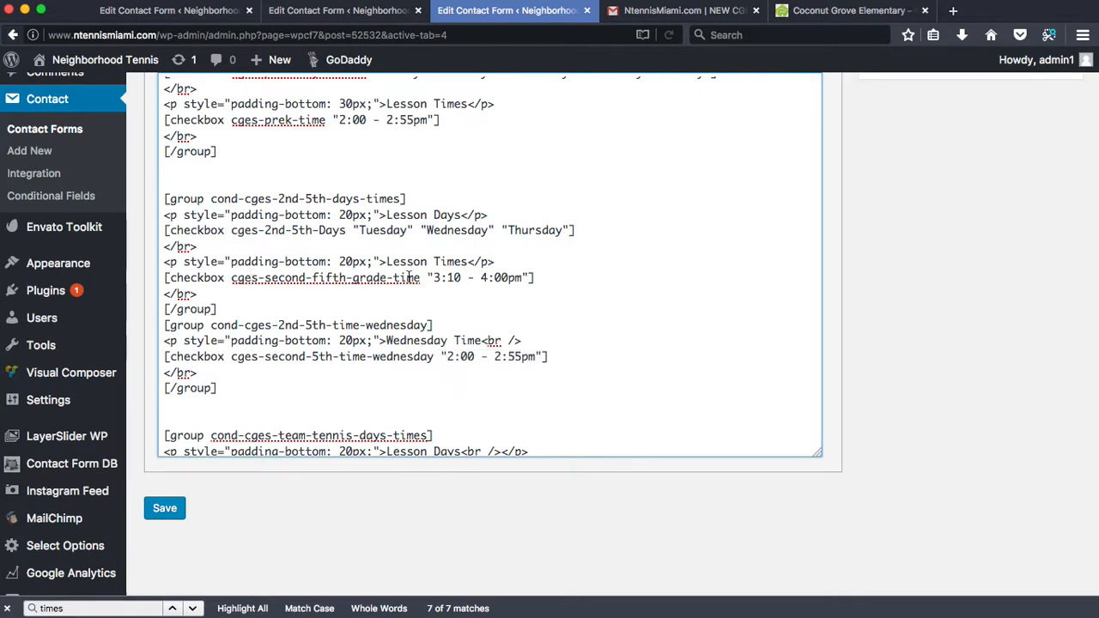
pyautogui.moveTo(429, 277); pyautogui.dragTo(562, 276)
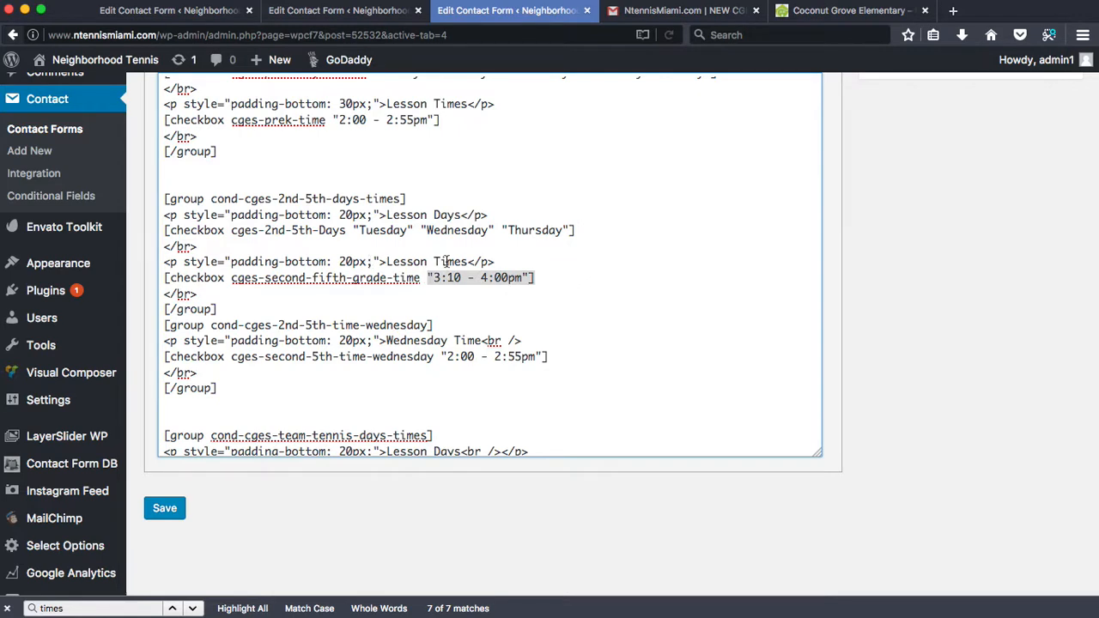
pyautogui.click(319, 263)
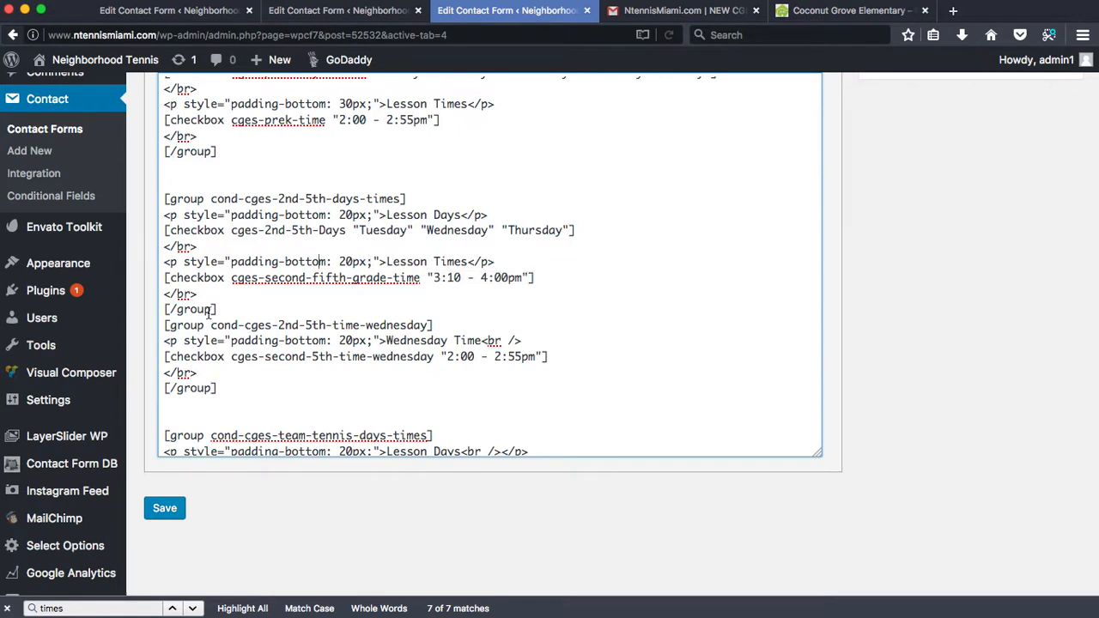
# - Read through the cond-cges-2nd-5th-time-wednesday group, checking its opening tag, label and checkbox field name
pyautogui.moveTo(168, 325); pyautogui.dragTo(469, 329)
pyautogui.click(378, 324)
pyautogui.moveTo(172, 341); pyautogui.dragTo(449, 341)
pyautogui.click(374, 353)
pyautogui.moveTo(229, 357); pyautogui.dragTo(526, 358)
pyautogui.click(508, 366)
pyautogui.click(527, 358)
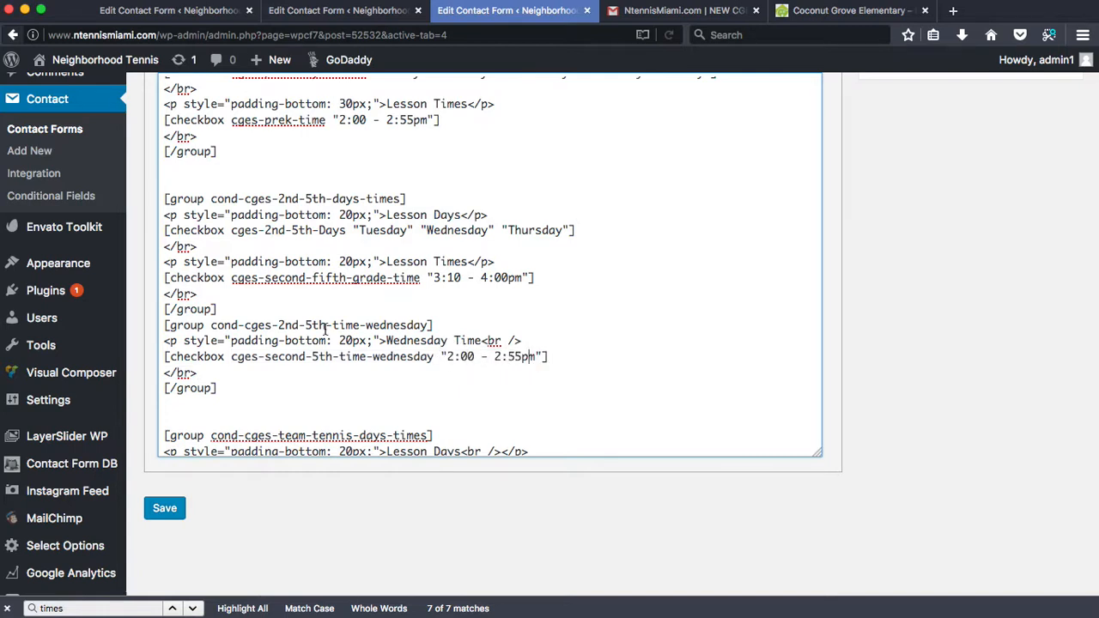
pyautogui.click(165, 343)
pyautogui.click(534, 356)
pyautogui.moveTo(266, 360); pyautogui.dragTo(433, 359)
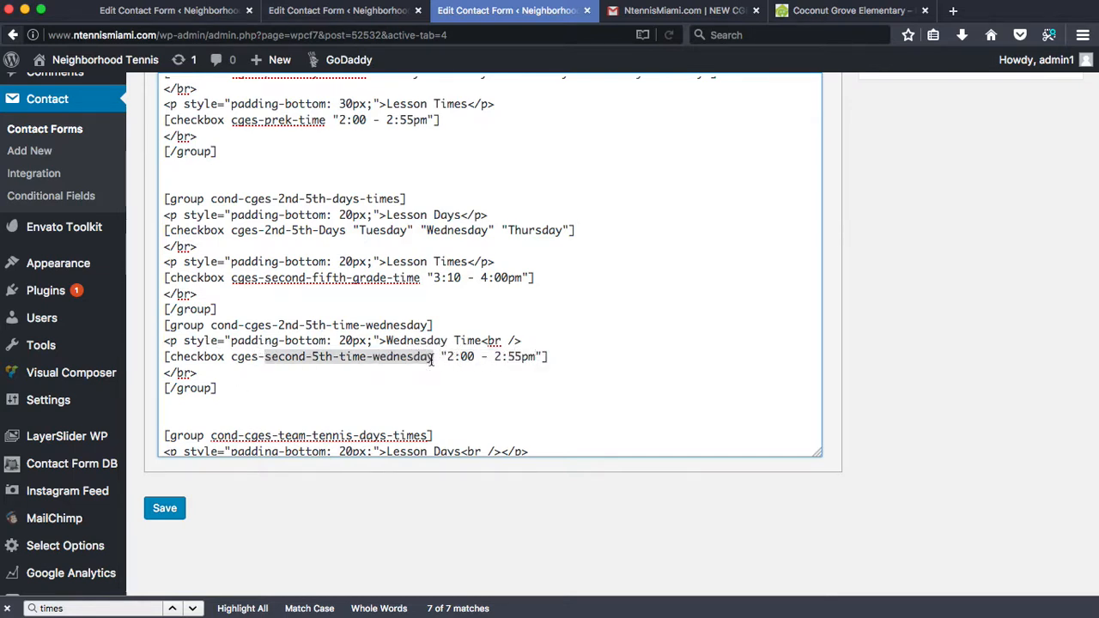
pyautogui.click(402, 384)
# - Check both 2nd-5th grade groups as one block against the program options in the cges-lesson-levels field
pyautogui.scroll(1, 292, 305)
pyautogui.scroll(3, 132, 347)
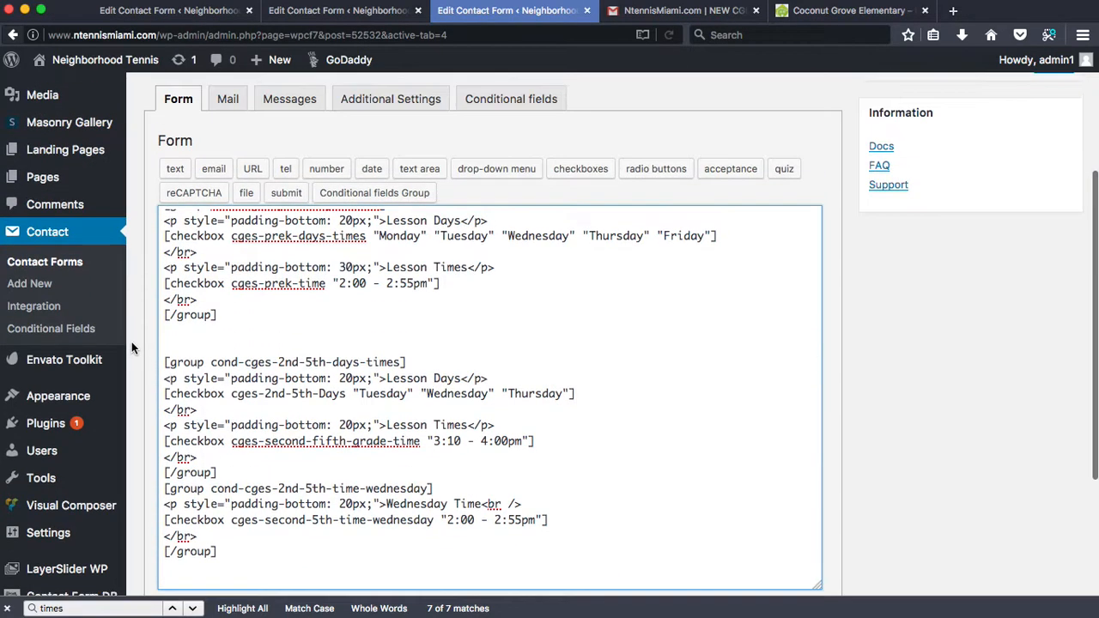
pyautogui.scroll(-1, 364, 550)
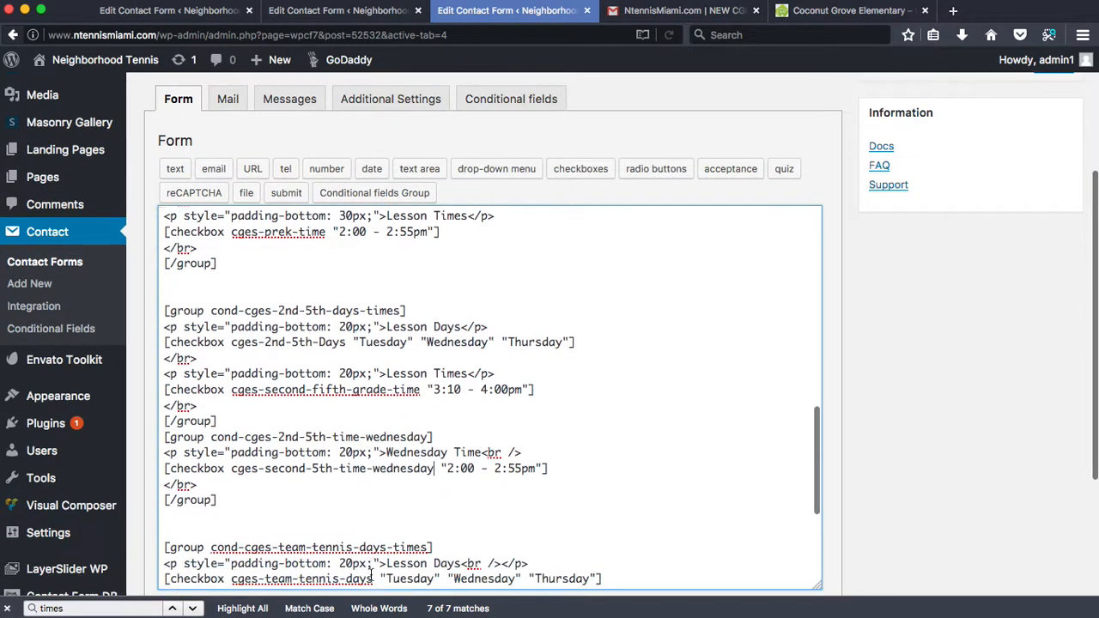
pyautogui.scroll(-1, 235, 480)
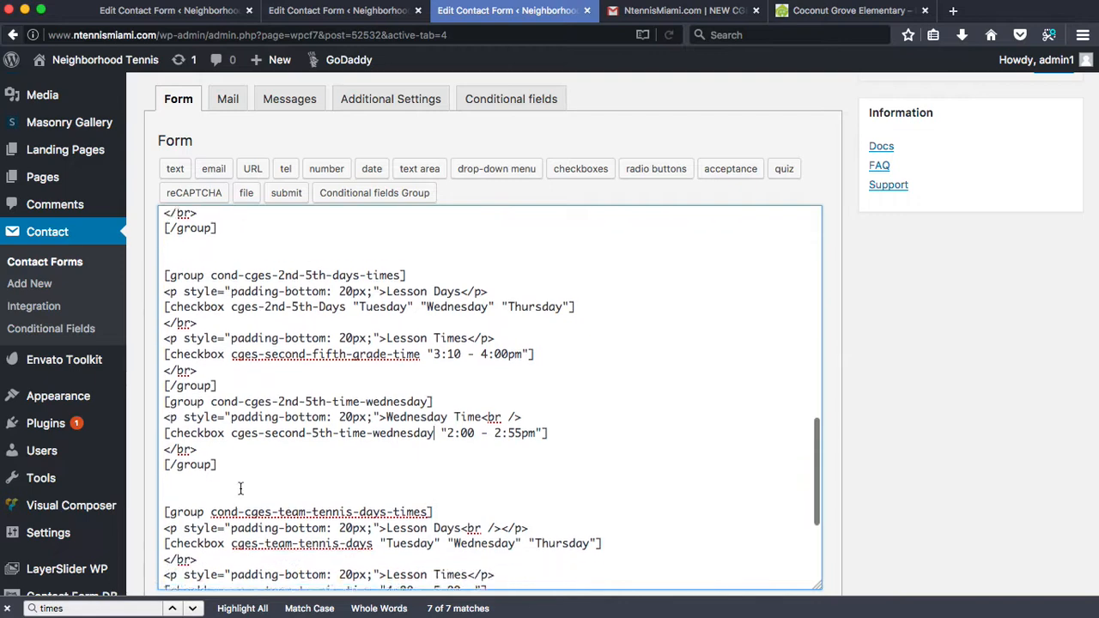
pyautogui.scroll(-1, 197, 389)
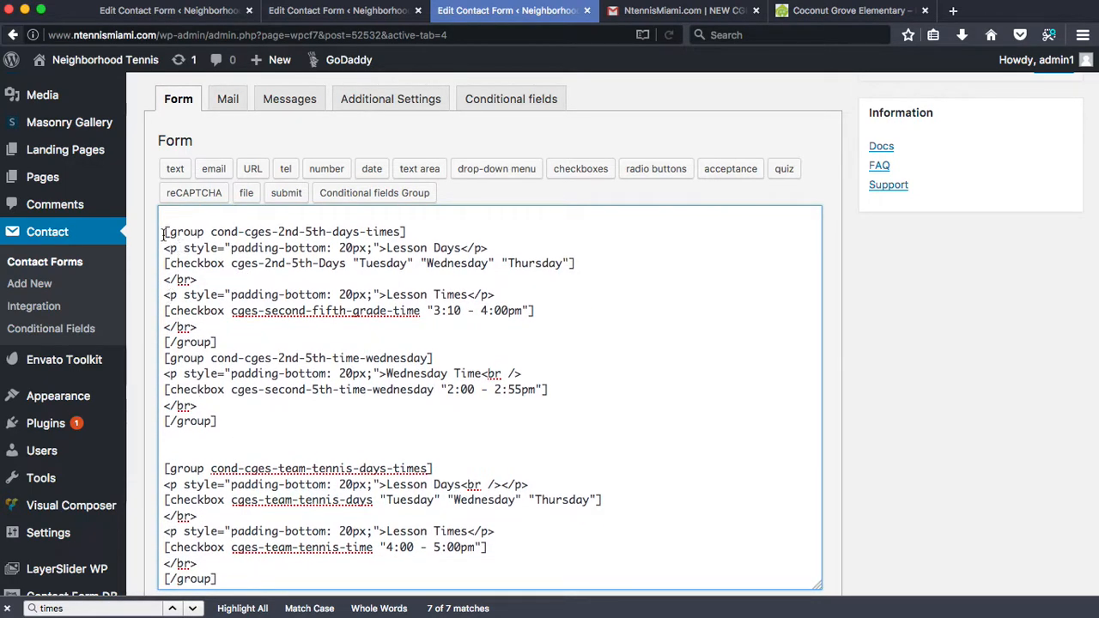
pyautogui.moveTo(163, 234); pyautogui.dragTo(244, 422)
pyautogui.scroll(1, 244, 422)
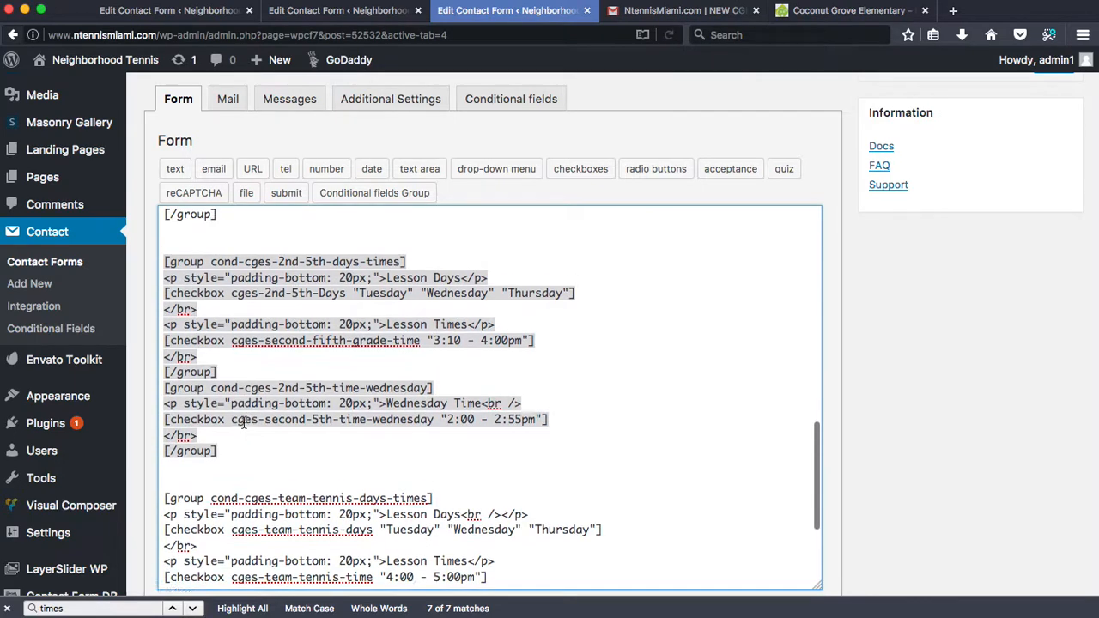
pyautogui.scroll(1, 244, 423)
pyautogui.scroll(4, 426, 245)
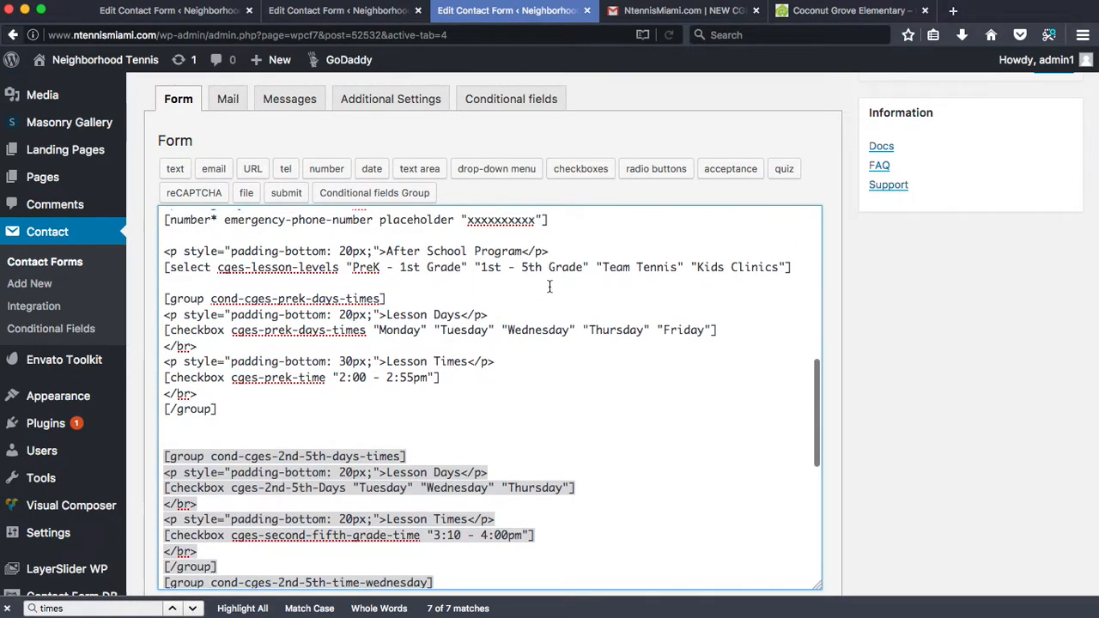
pyautogui.scroll(-5, 193, 258)
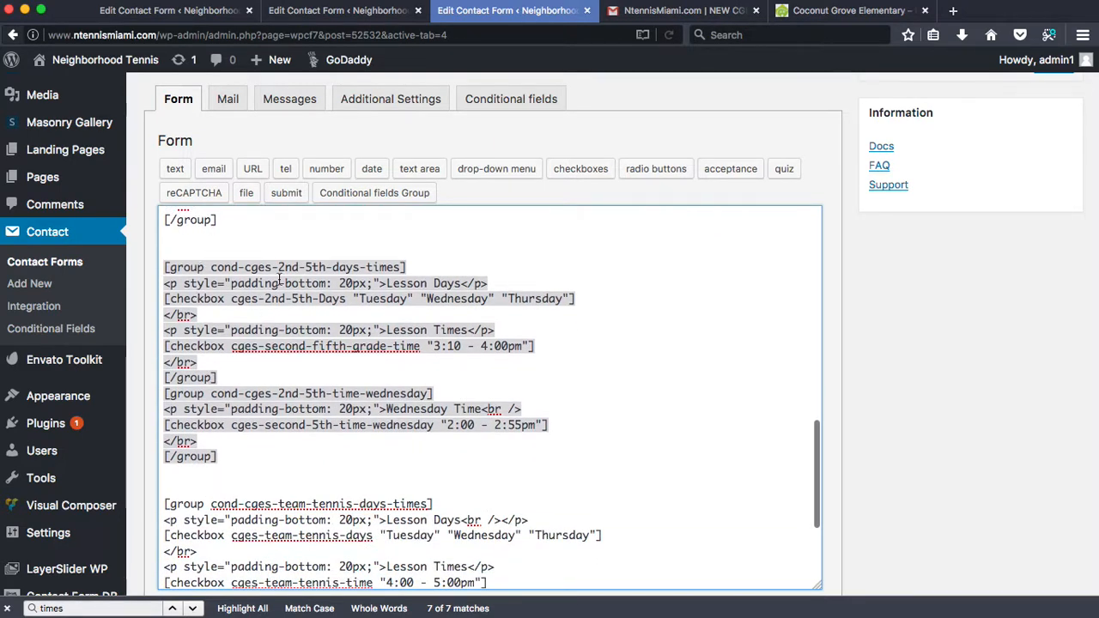
# - Check the day and time checkbox fields inside the cond-cges-2nd-5th-days-times group
pyautogui.moveTo(250, 267); pyautogui.dragTo(347, 267)
pyautogui.moveTo(257, 299); pyautogui.dragTo(395, 302)
pyautogui.click(395, 302)
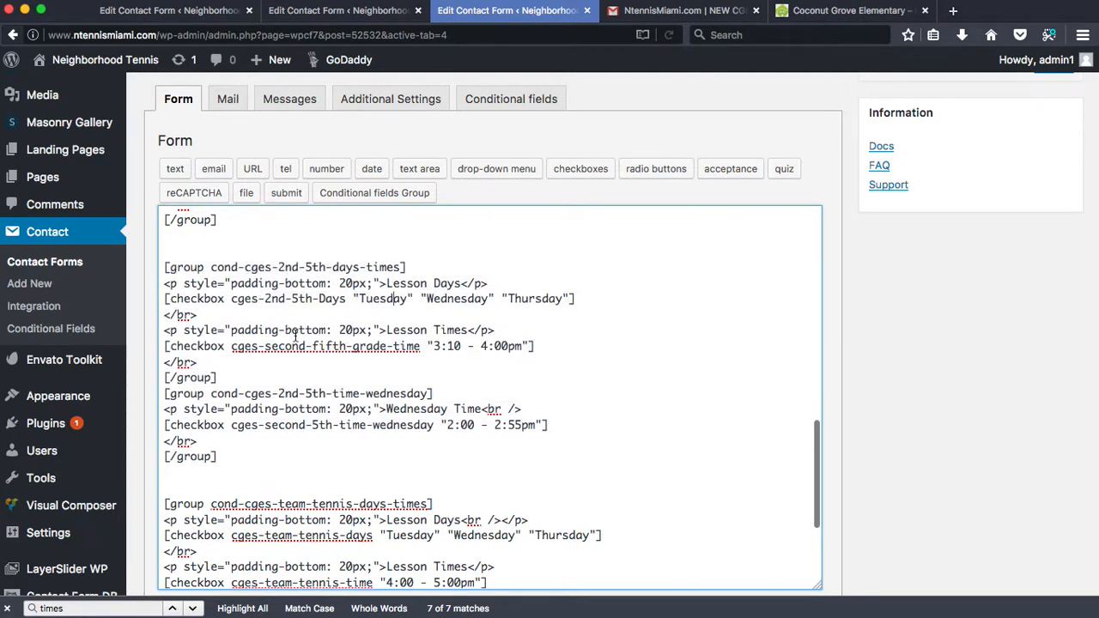
pyautogui.moveTo(387, 330); pyautogui.dragTo(526, 343)
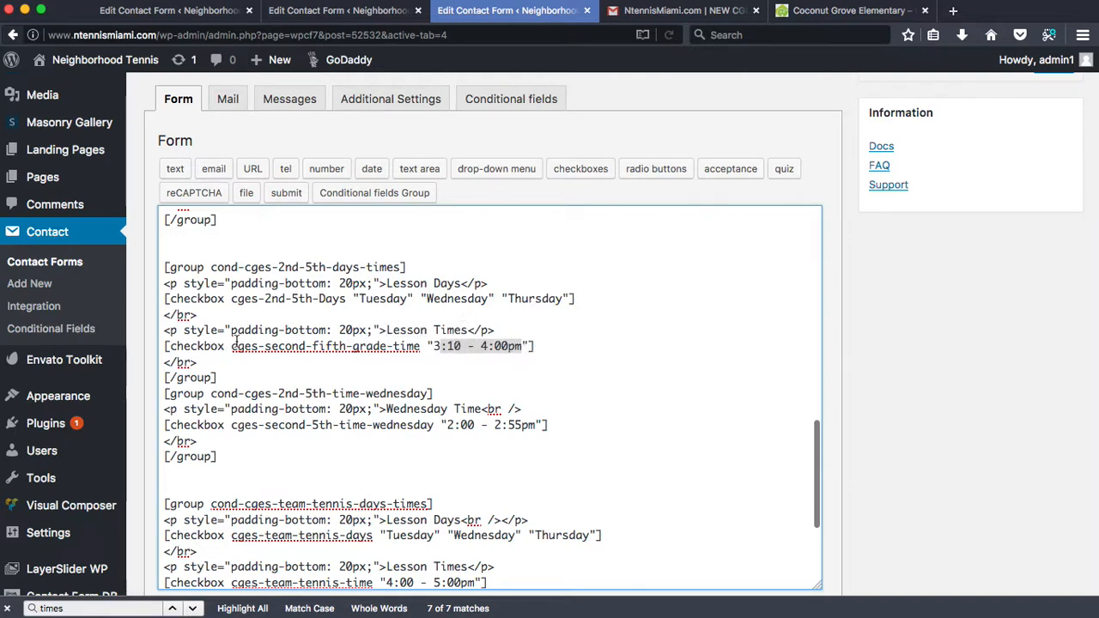
pyautogui.moveTo(236, 345); pyautogui.dragTo(468, 347)
pyautogui.click(467, 347)
# - Review the Team Tennis days and times group and its separate Wednesday time group in the form markup
pyautogui.scroll(-3, 386, 421)
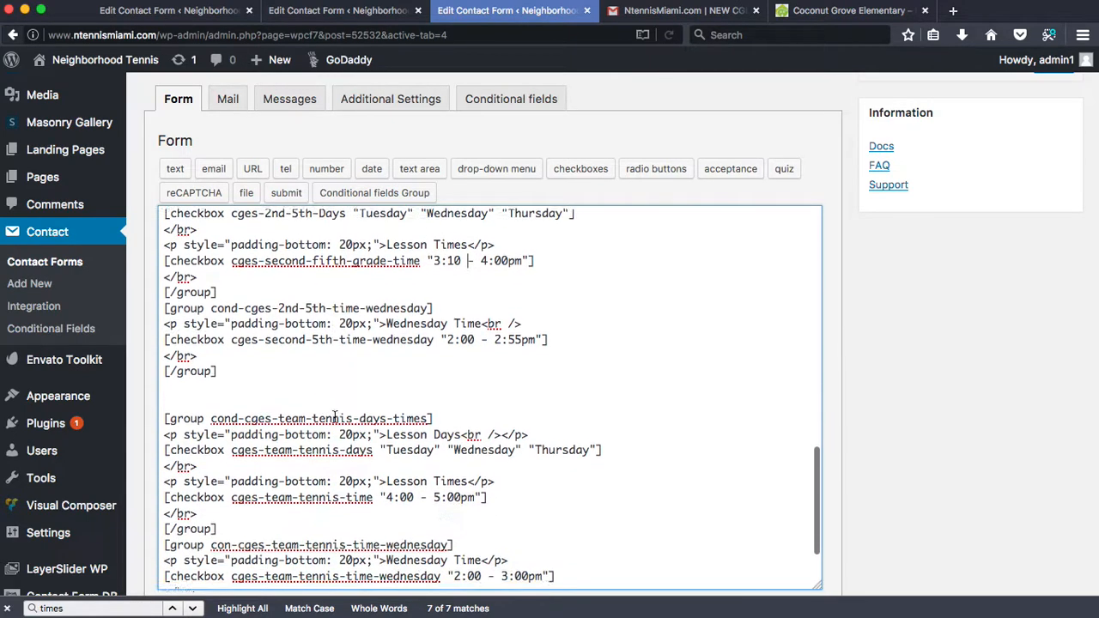
pyautogui.scroll(-2, 360, 464)
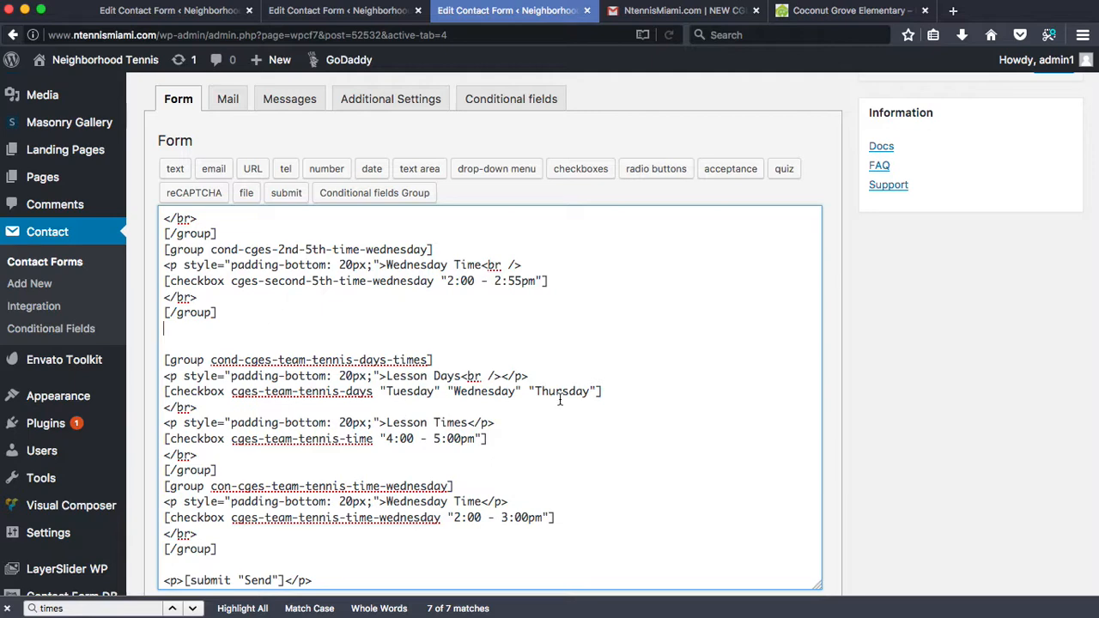
pyautogui.scroll(5, 919, 356)
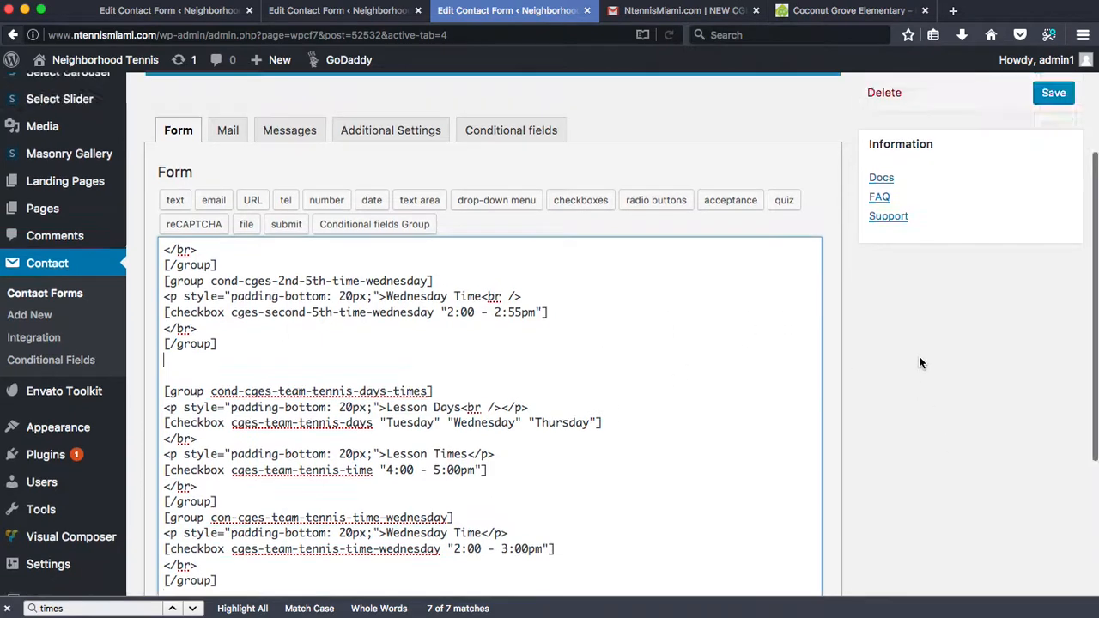
pyautogui.scroll(-2, 768, 437)
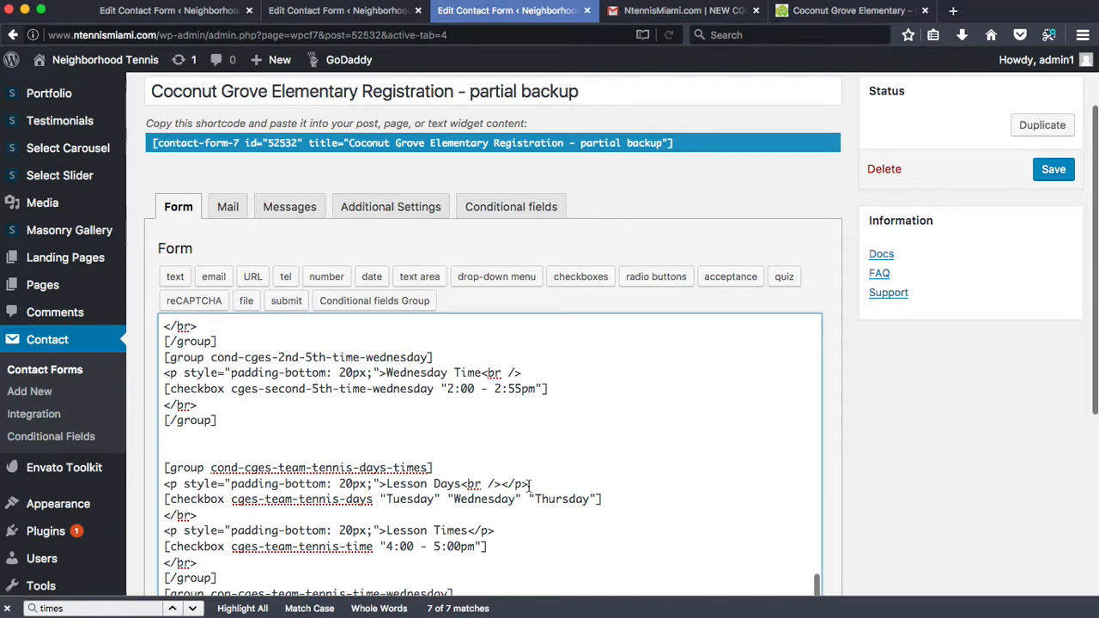
pyautogui.click(396, 247)
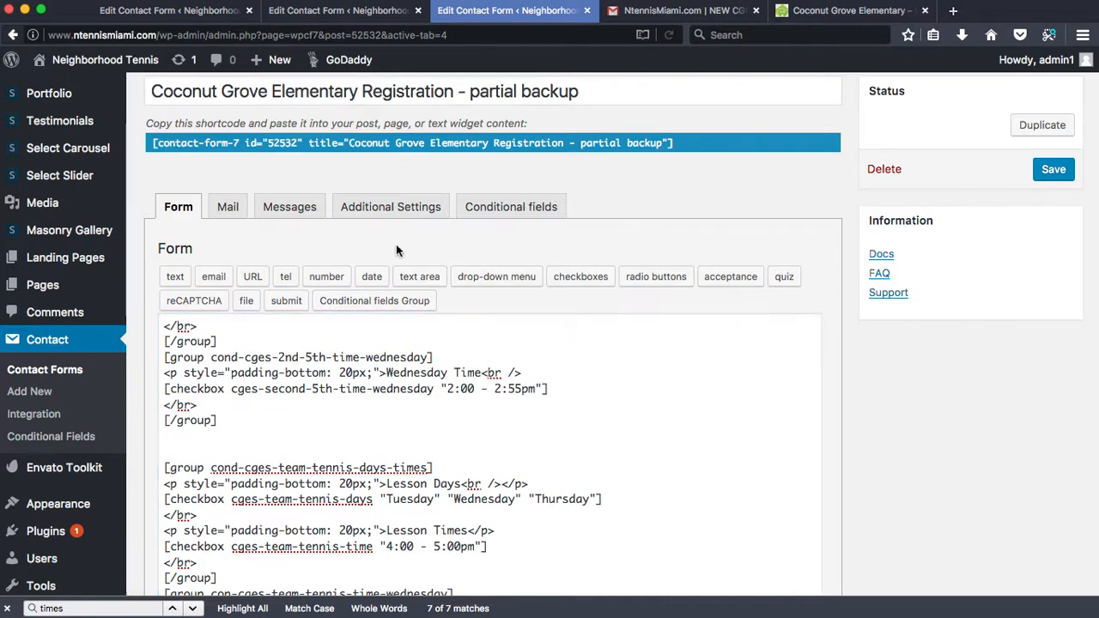